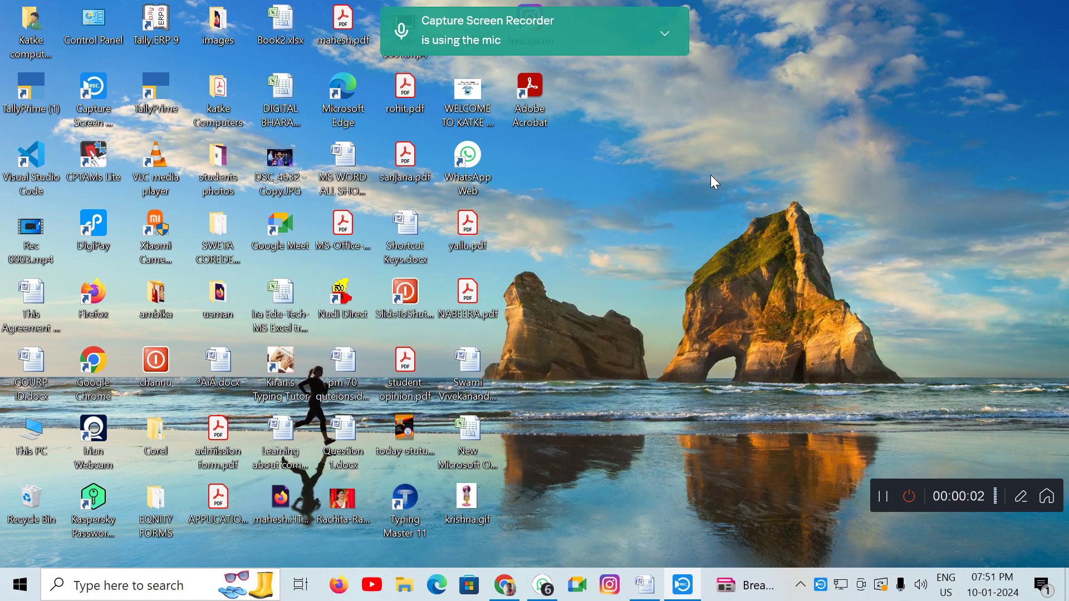
Refresh the desktop twice, then bring the blank Word Document1 window to the front
{"action": "right_click", "coordinate": [720, 212]}
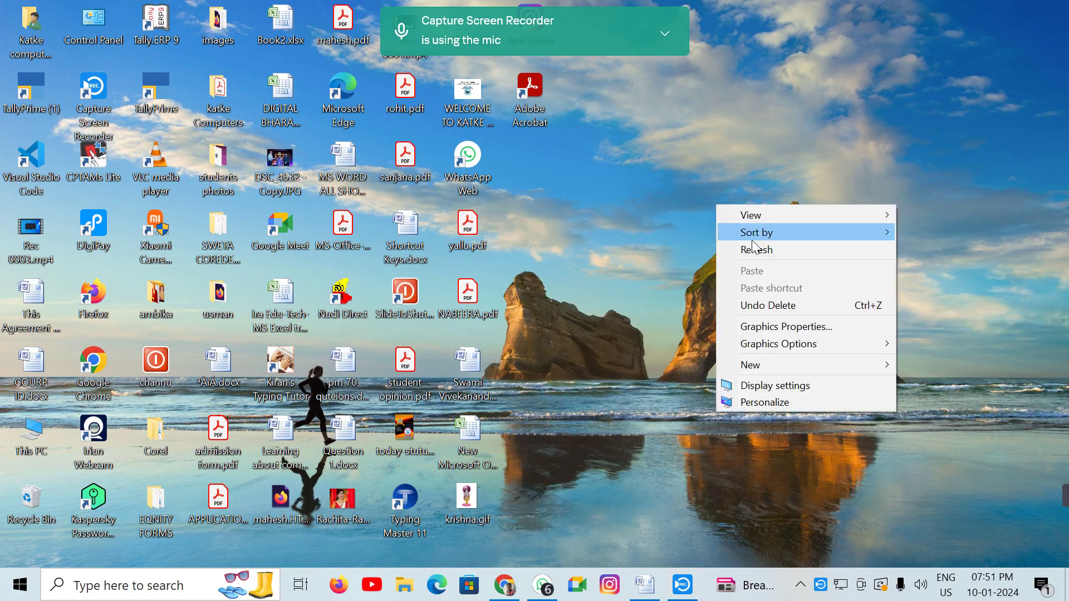
{"action": "left_click", "coordinate": [752, 249]}
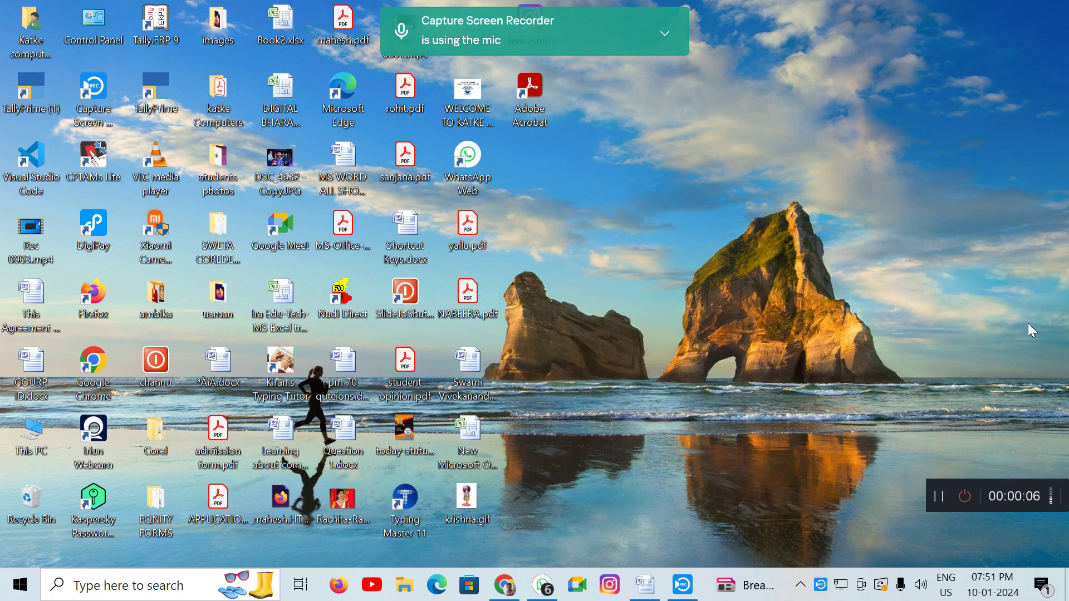
{"action": "right_click", "coordinate": [719, 164]}
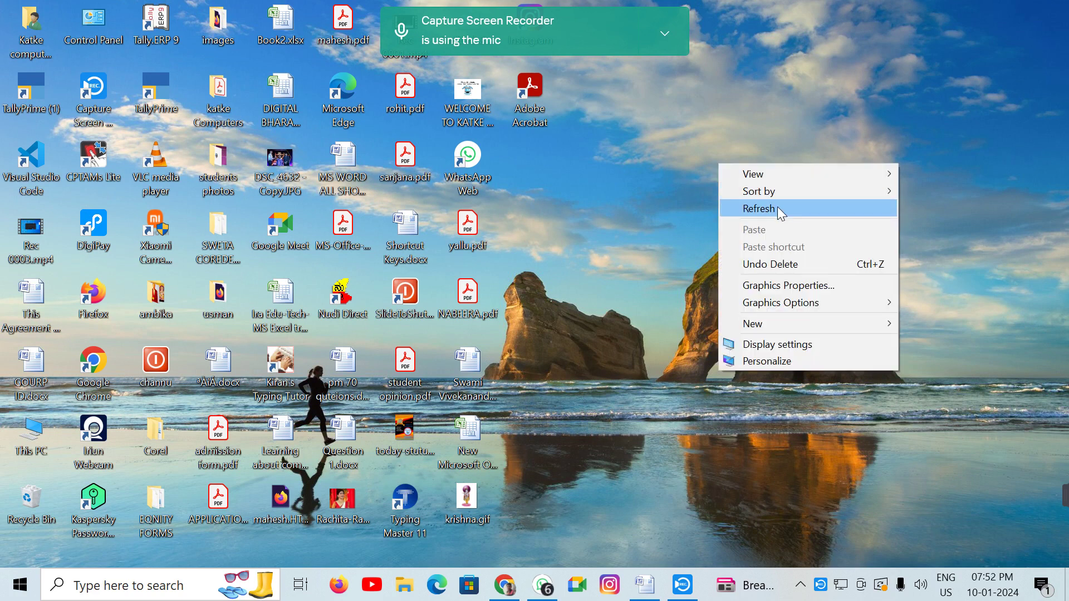
{"action": "left_click", "coordinate": [778, 208]}
{"action": "left_click", "coordinate": [652, 583]}
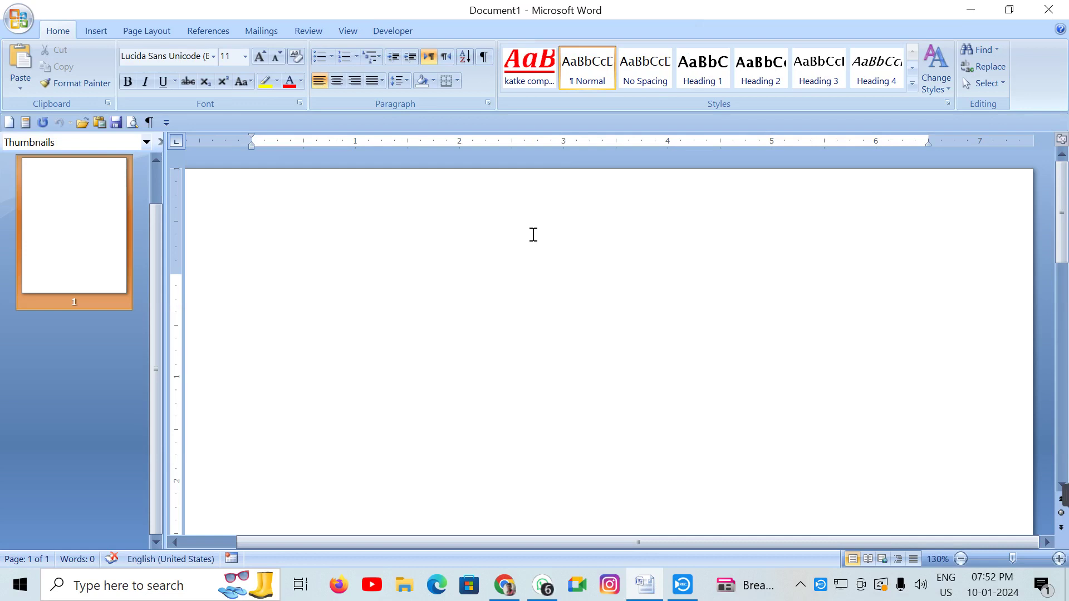
Draw the outer rectangle of the ID card on the page
{"action": "left_click", "coordinate": [99, 32]}
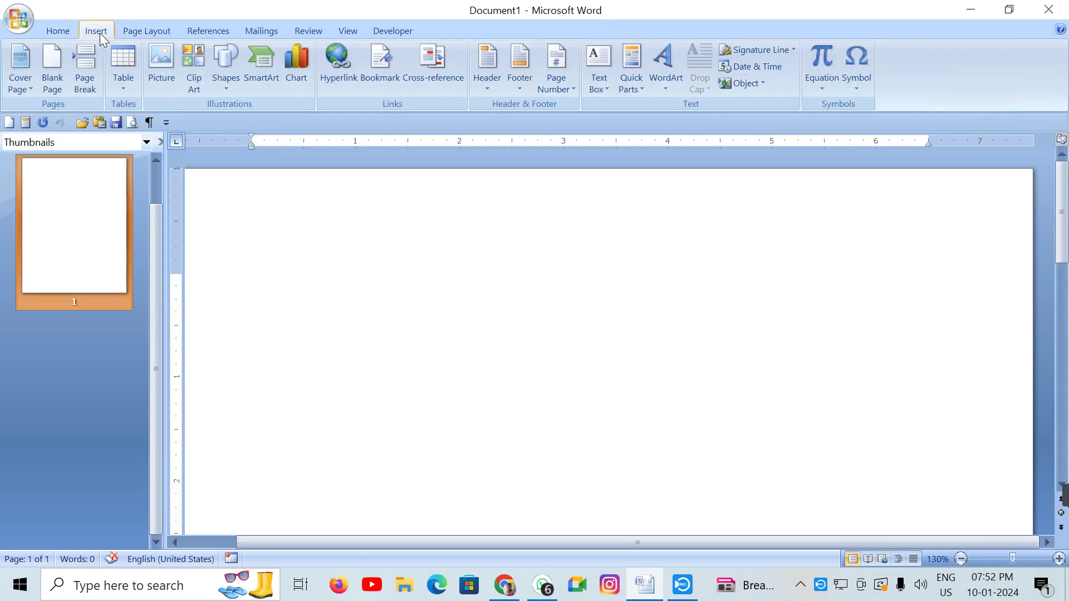
{"action": "left_click", "coordinate": [228, 81]}
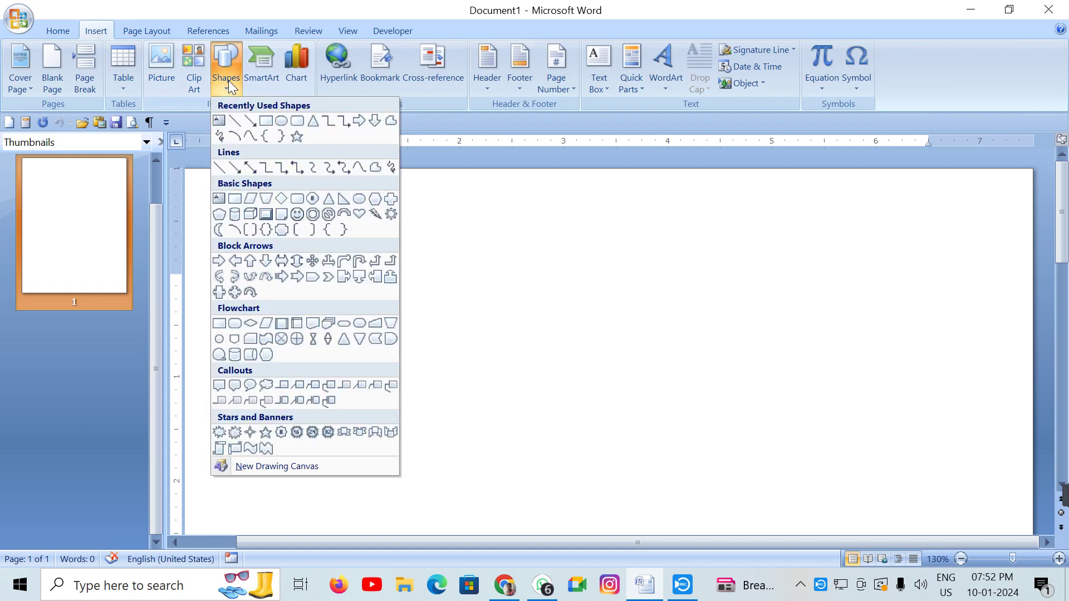
{"action": "left_click", "coordinate": [298, 121]}
{"action": "left_click_drag", "start_coordinate": [383, 232], "coordinate": [712, 437]}
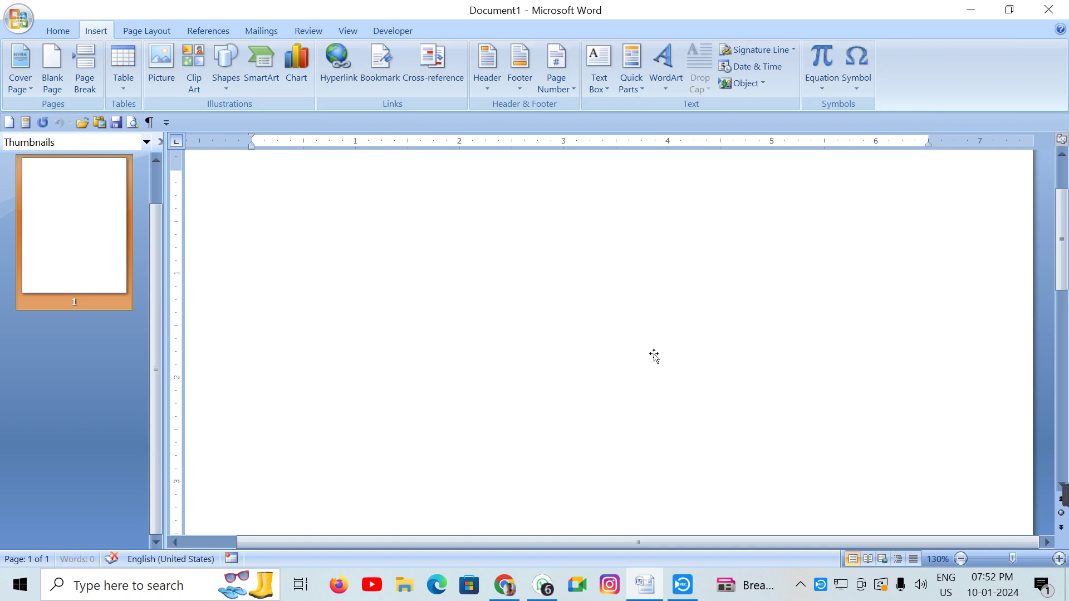
Draw a rounded rectangle of about 1.78 by 3.01 in just inside the outer rectangle
{"action": "left_click", "coordinate": [91, 53]}
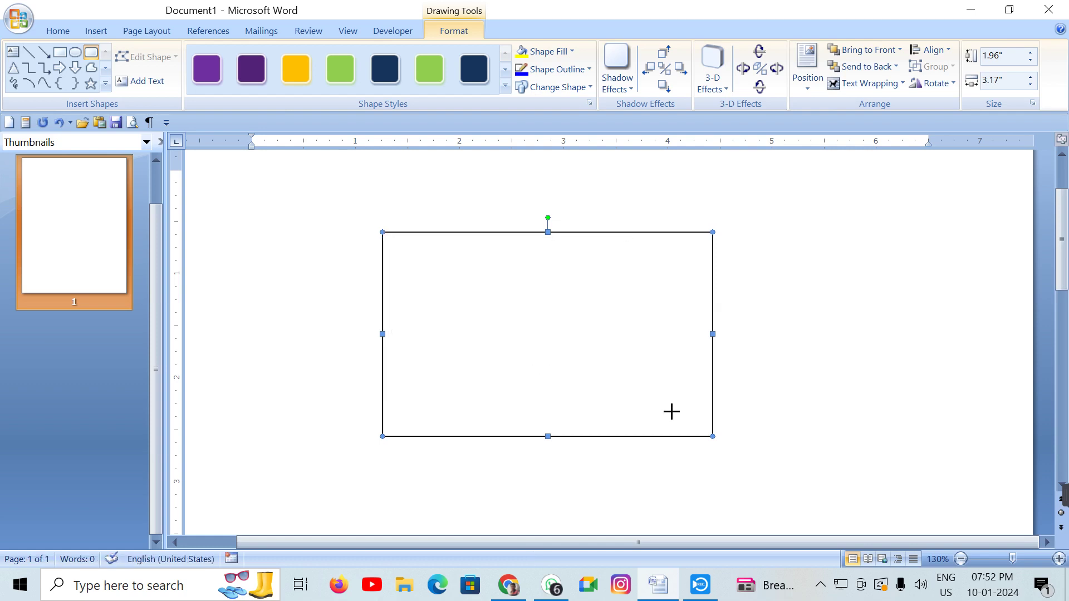
{"action": "left_click_drag", "start_coordinate": [391, 238], "coordinate": [703, 430]}
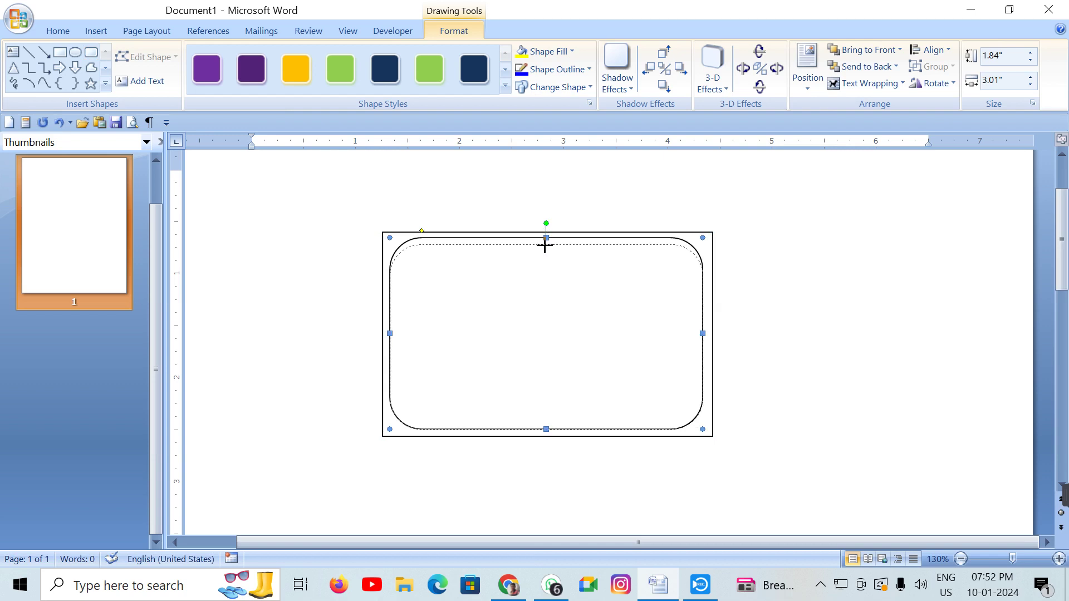
{"action": "left_click_drag", "start_coordinate": [545, 237], "coordinate": [545, 244]}
{"action": "left_click", "coordinate": [864, 301]}
{"action": "left_click", "coordinate": [617, 346]}
{"action": "key", "text": "ctrl+Right"}
{"action": "key", "text": "ctrl+Right"}
{"action": "left_click", "coordinate": [901, 372]}
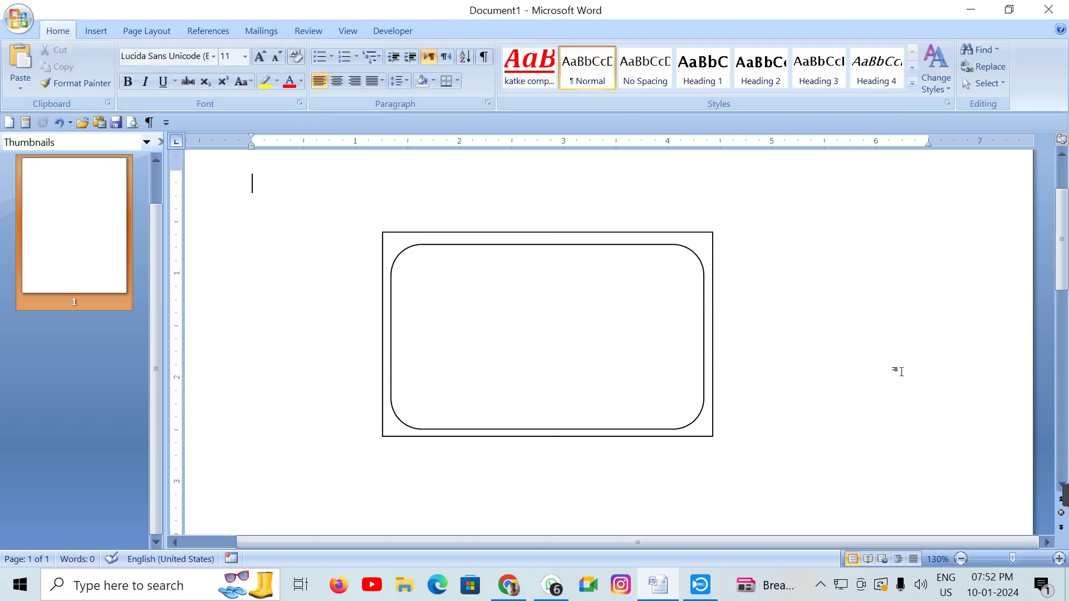
Draw a thin, well-rounded strip across the top of the card
{"action": "left_click", "coordinate": [89, 31]}
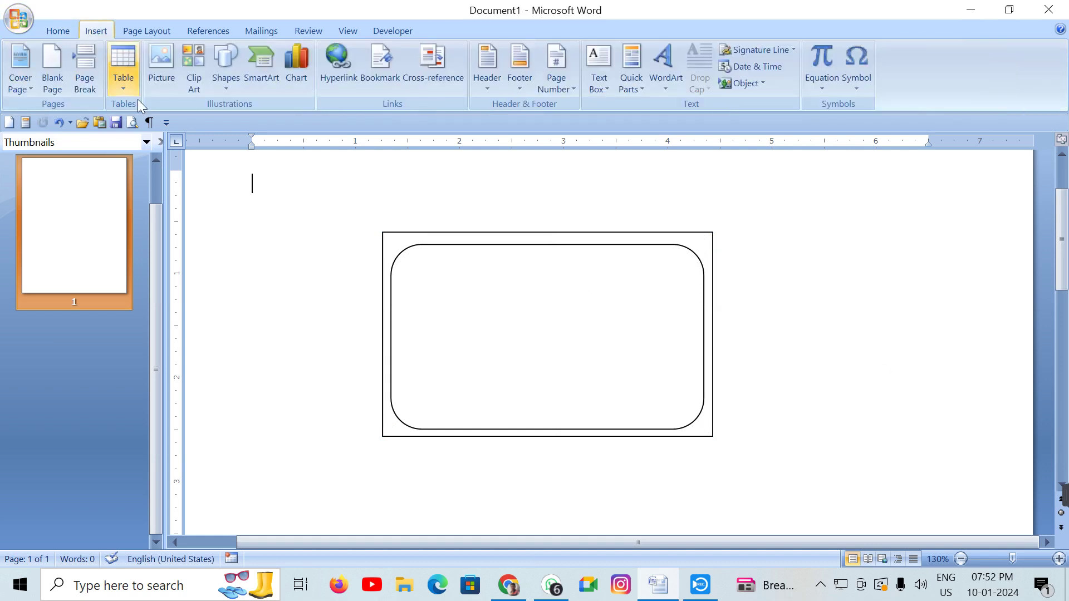
{"action": "left_click", "coordinate": [230, 86]}
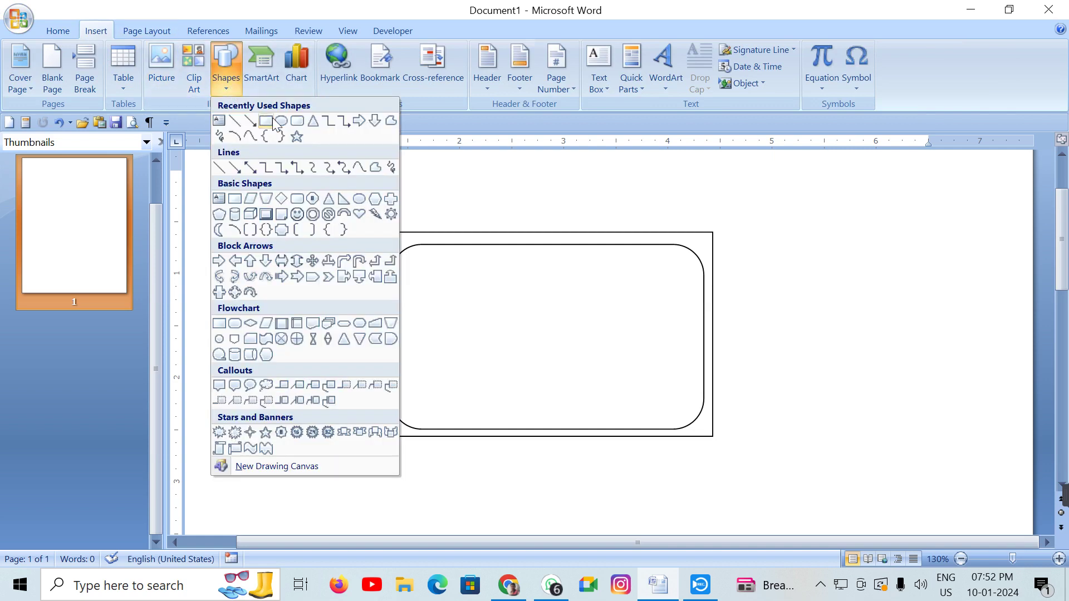
{"action": "left_click", "coordinate": [306, 122]}
{"action": "left_click_drag", "start_coordinate": [397, 249], "coordinate": [703, 282]}
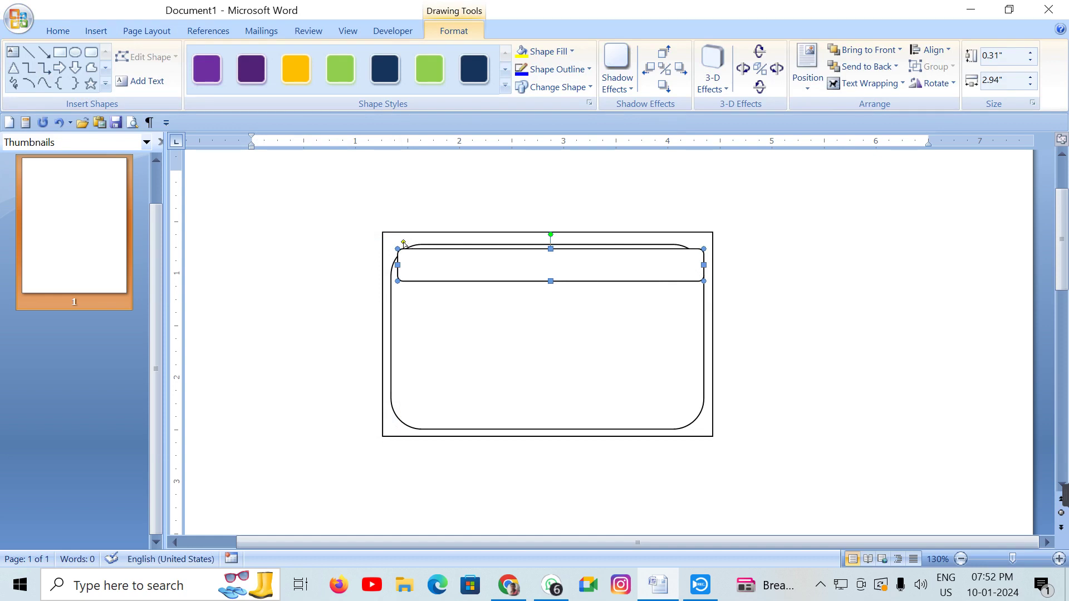
{"action": "left_click_drag", "start_coordinate": [403, 242], "coordinate": [414, 242]}
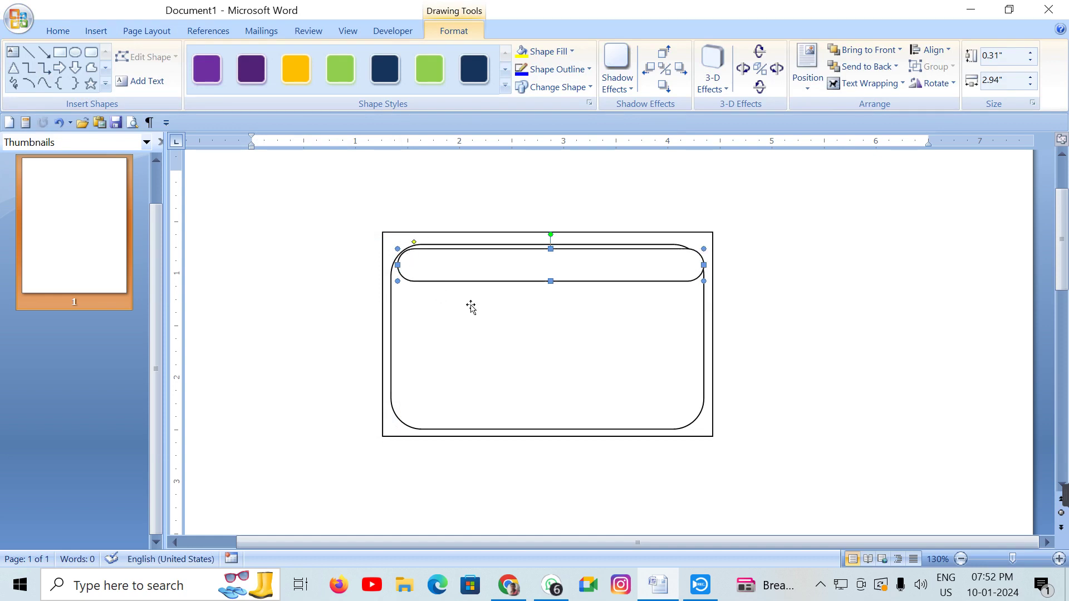
Resize and nudge the strip to about 0.38 by 2.99 in along the card's top
{"action": "key", "text": "ctrl+z"}
{"action": "key", "text": "ctrl+Up"}
{"action": "key", "text": "ctrl+Up"}
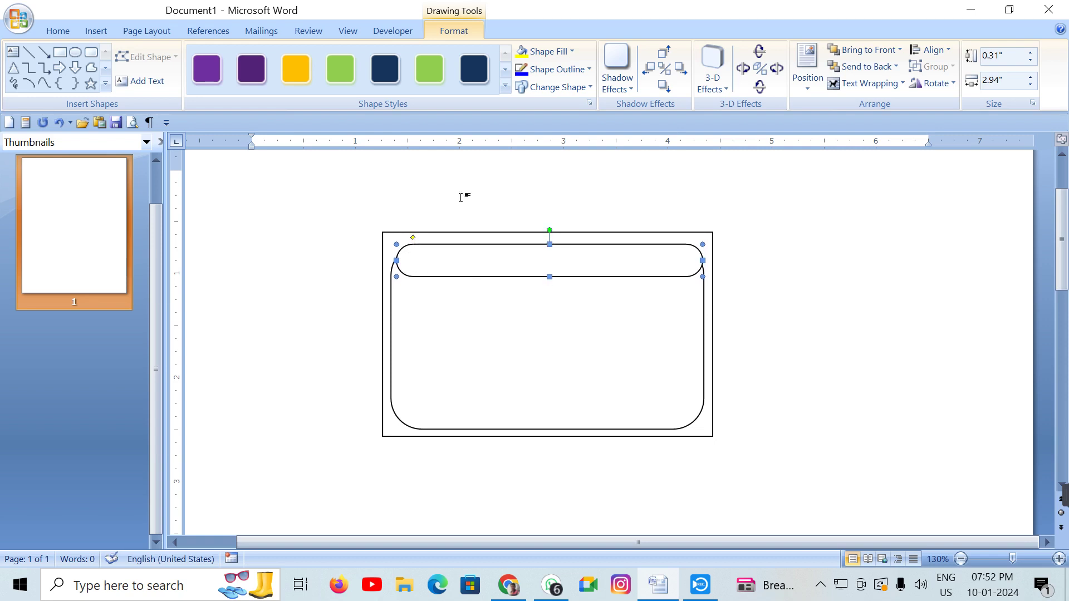
{"action": "left_click_drag", "start_coordinate": [550, 276], "coordinate": [549, 284]}
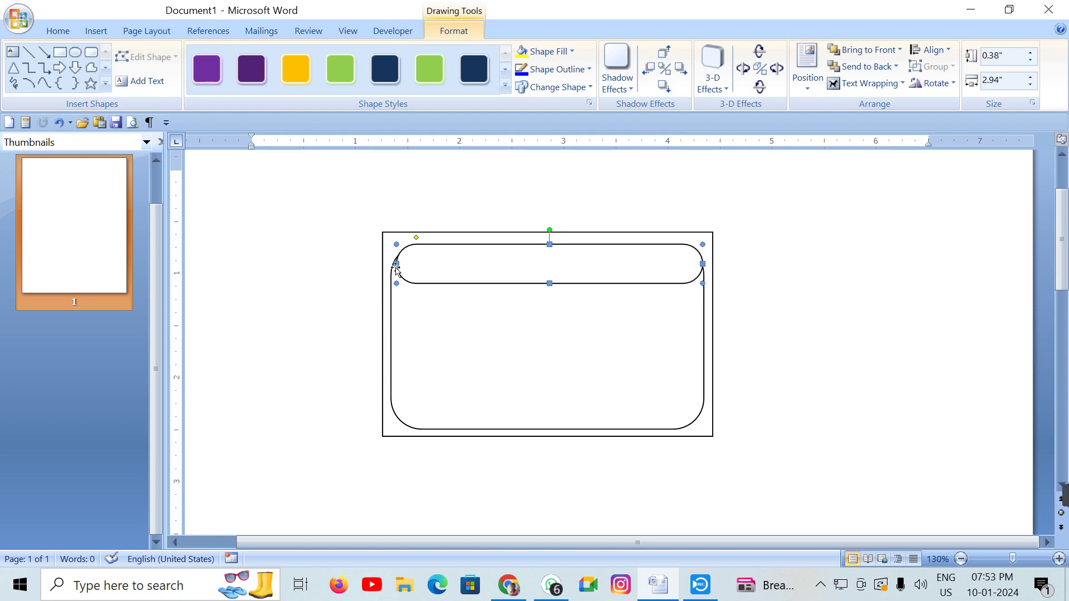
{"action": "left_click_drag", "start_coordinate": [395, 264], "coordinate": [391, 265]}
{"action": "key", "text": "ctrl+Down"}
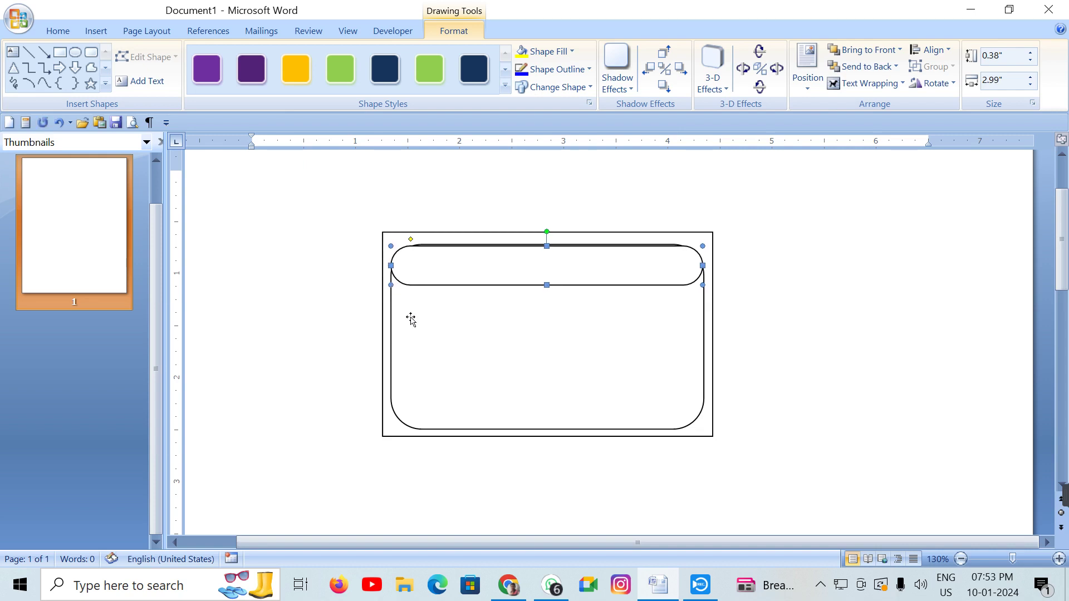
{"action": "key", "text": "ctrl+Left"}
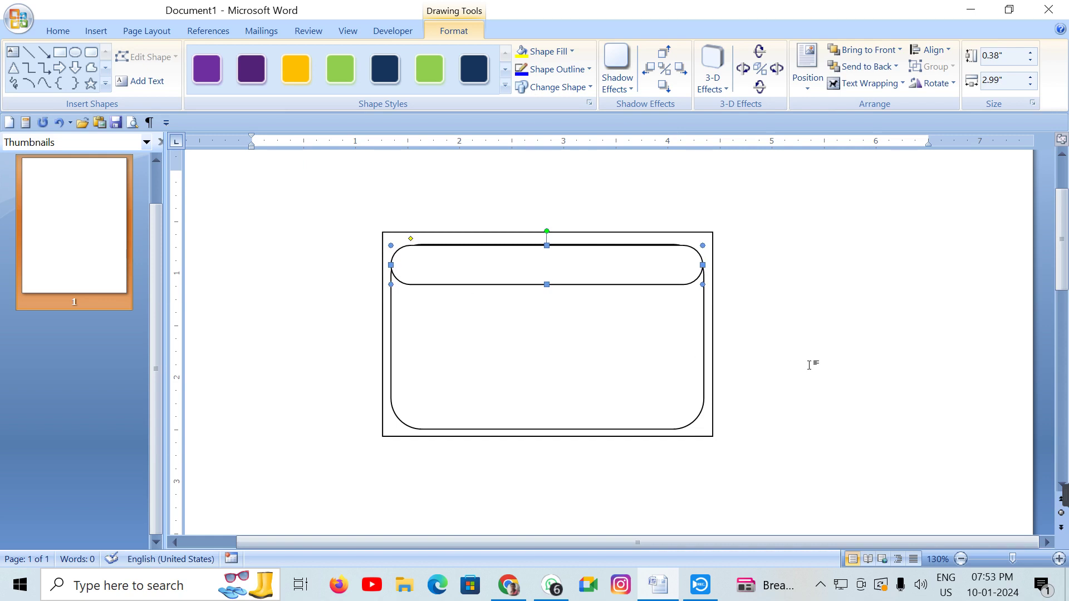
{"action": "left_click", "coordinate": [819, 366]}
{"action": "left_click", "coordinate": [704, 245]}
{"action": "left_click", "coordinate": [46, 34]}
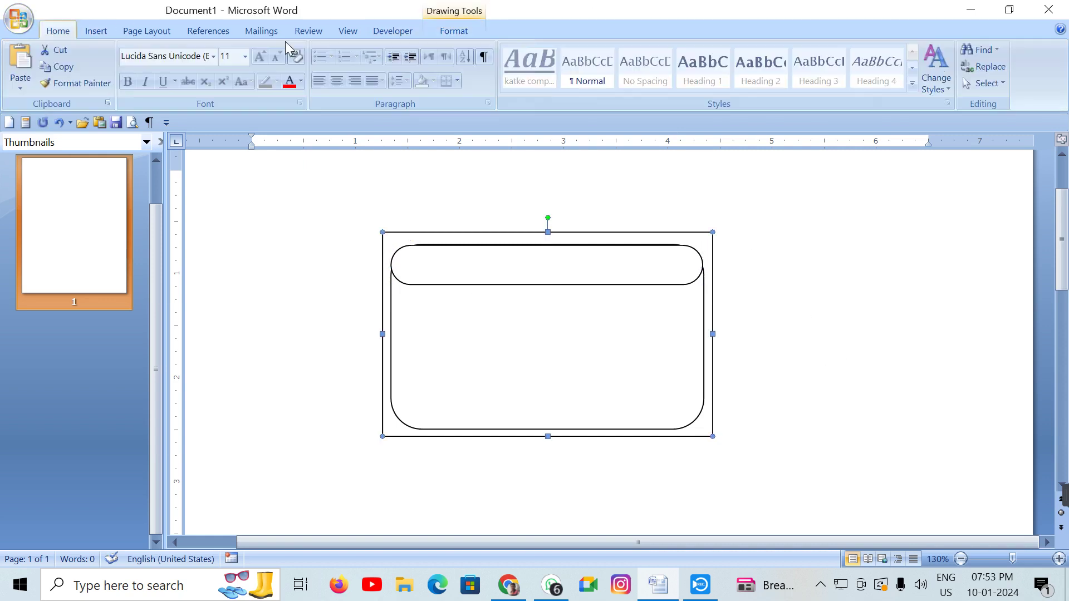
Apply a built-in theme colour set to the document
{"action": "left_click", "coordinate": [934, 75]}
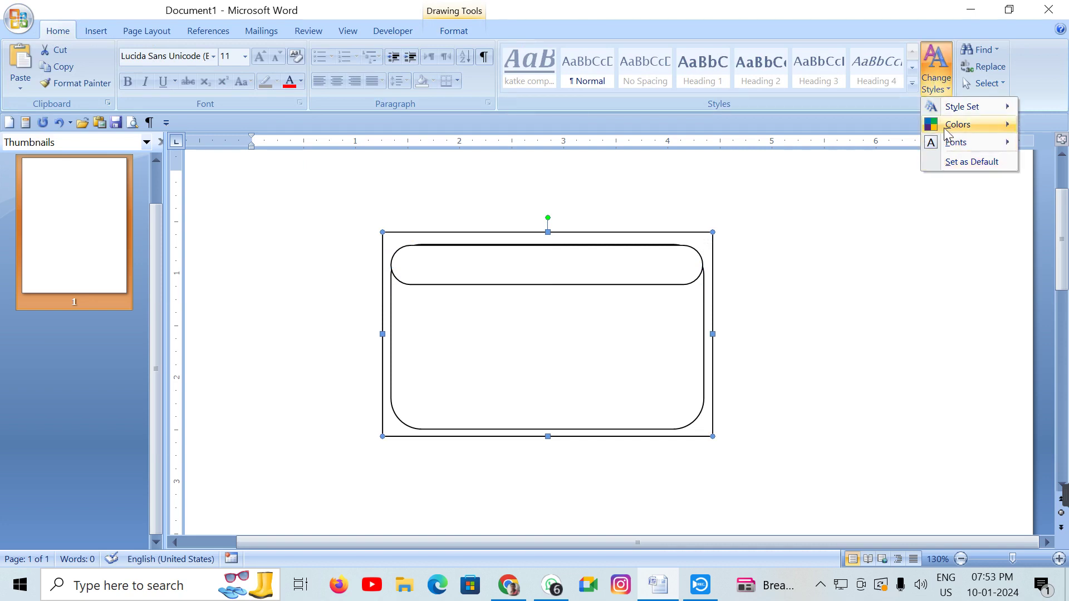
{"action": "scroll", "coordinate": [789, 373], "scroll_direction": "down", "scroll_amount": 2}
{"action": "scroll", "coordinate": [789, 372], "scroll_direction": "down", "scroll_amount": 1}
{"action": "scroll", "coordinate": [790, 362], "scroll_direction": "down", "scroll_amount": 4}
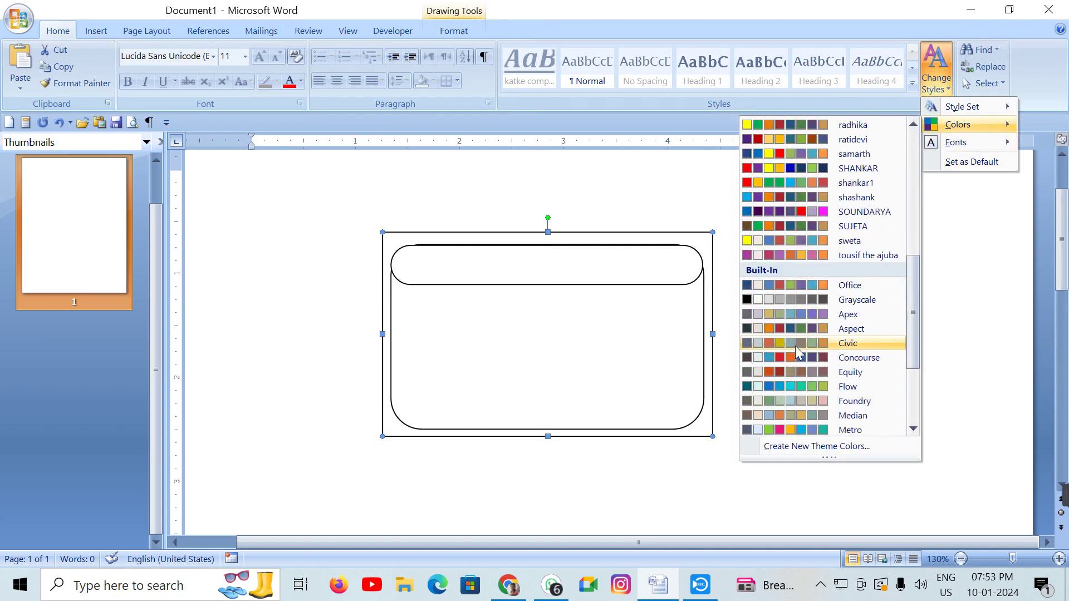
{"action": "left_click", "coordinate": [797, 280]}
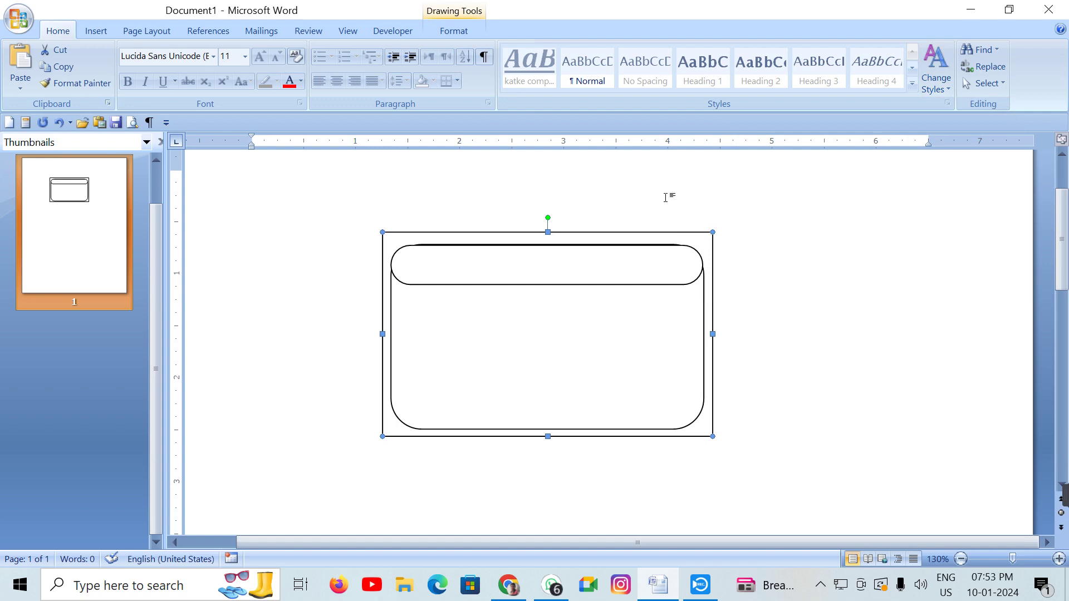
Fill the outer rectangle purple and the top strip green
{"action": "left_click", "coordinate": [462, 30]}
{"action": "left_click", "coordinate": [562, 51]}
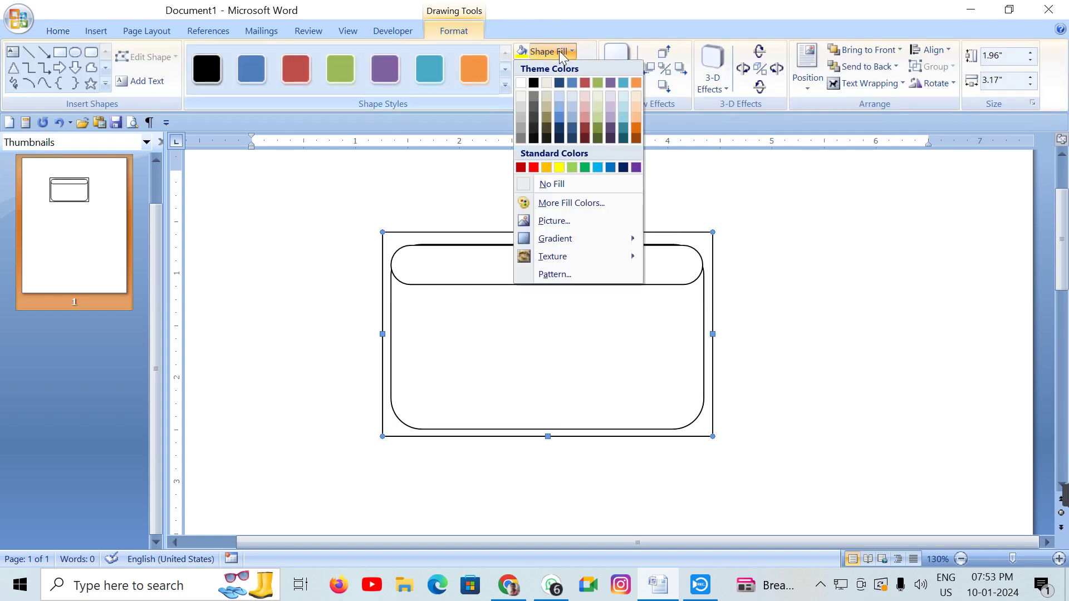
{"action": "left_click", "coordinate": [635, 167]}
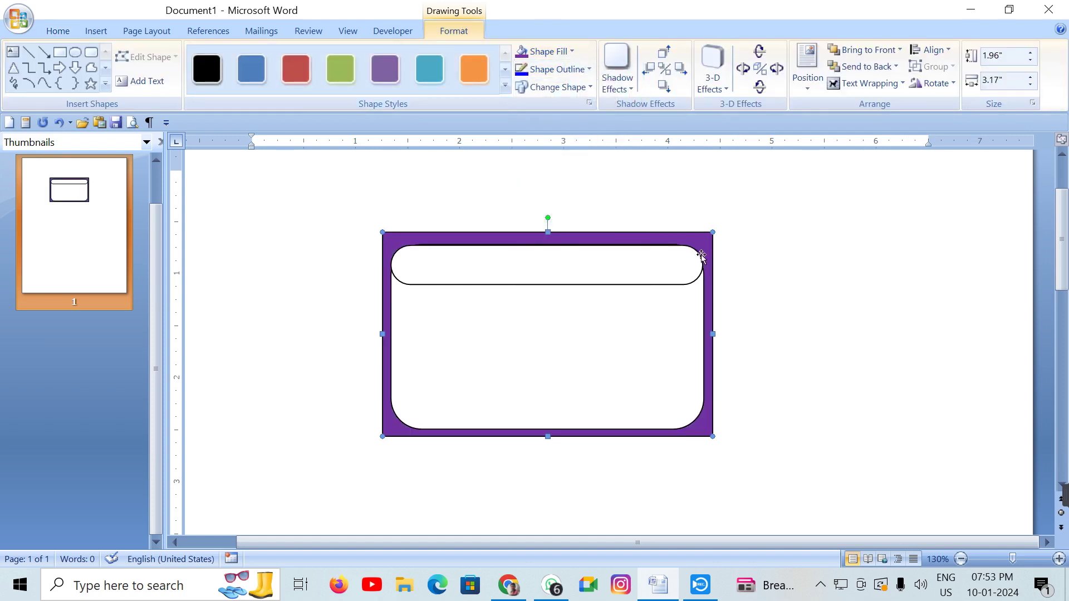
{"action": "left_click", "coordinate": [549, 52]}
{"action": "left_click", "coordinate": [584, 166]}
{"action": "left_click", "coordinate": [624, 332]}
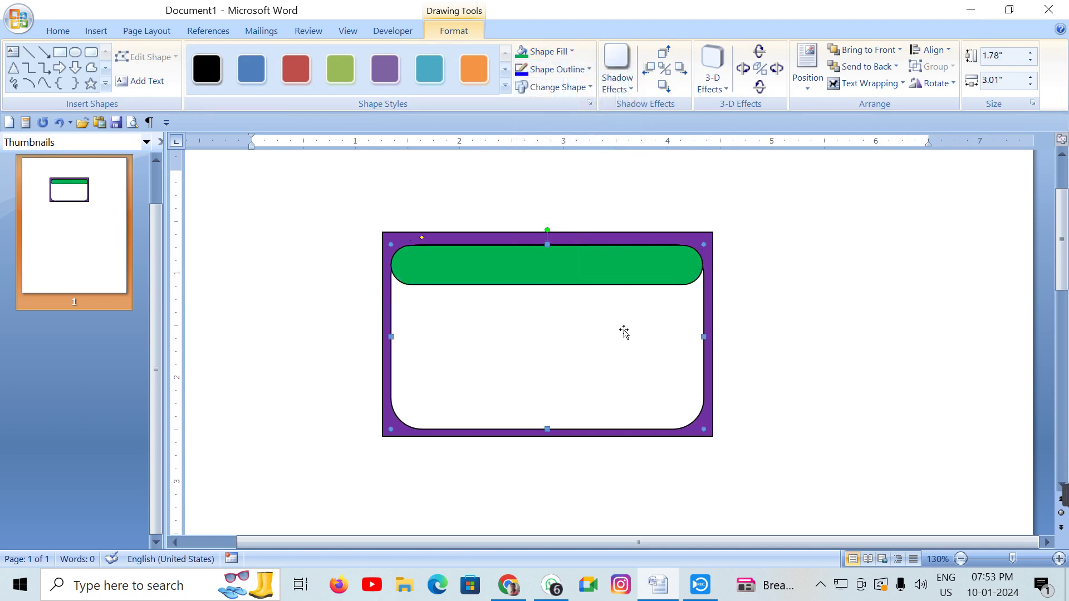
Try several fills on the inner card panel, then give it the light-blue glossy shape style
{"action": "left_click", "coordinate": [553, 52]}
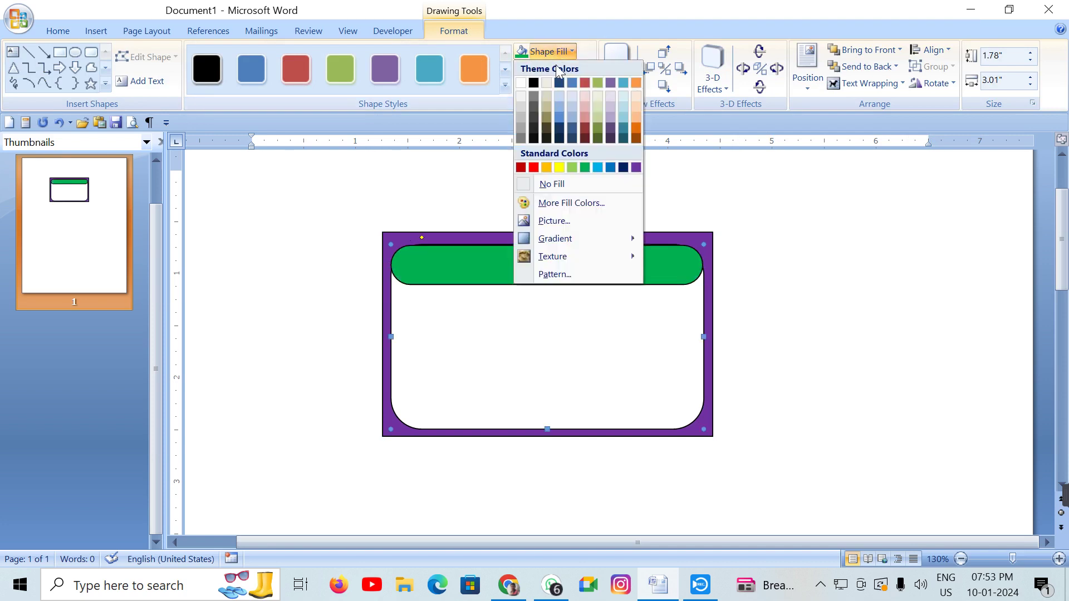
{"action": "left_click", "coordinate": [573, 119]}
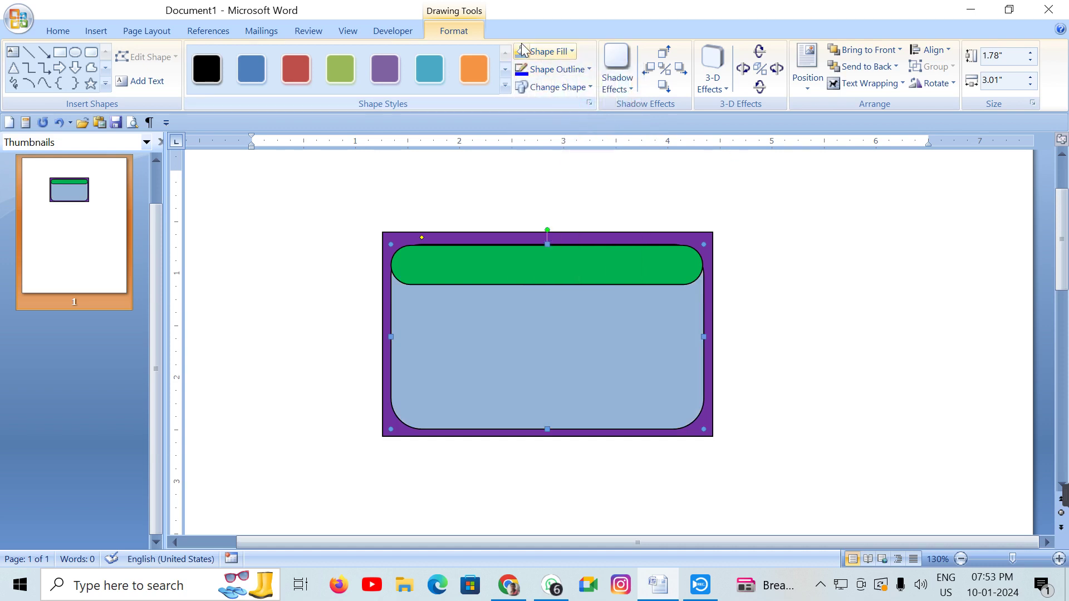
{"action": "left_click", "coordinate": [539, 51]}
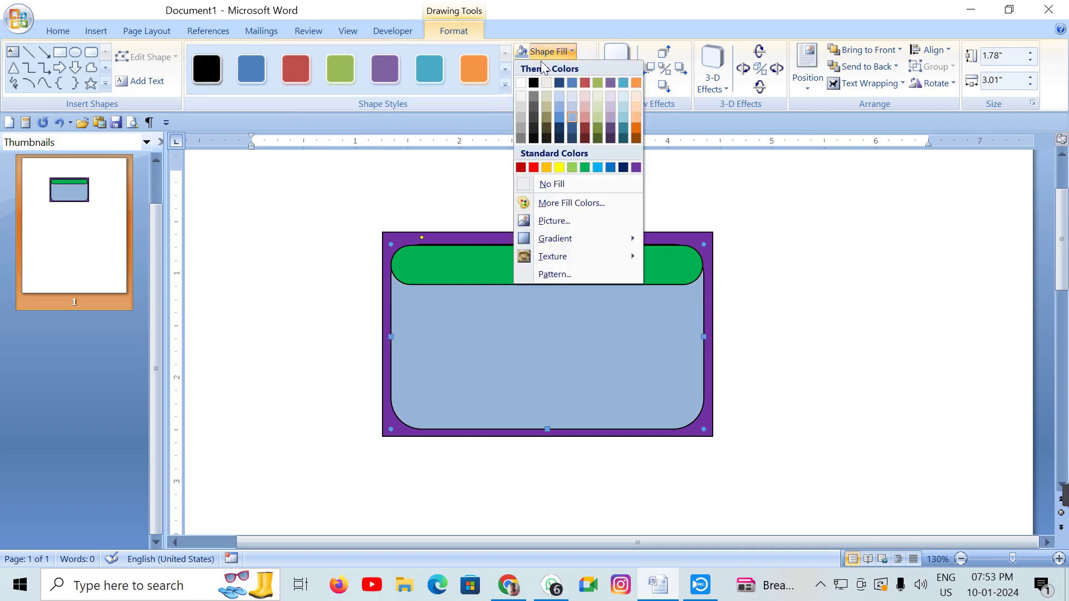
{"action": "left_click", "coordinate": [560, 117]}
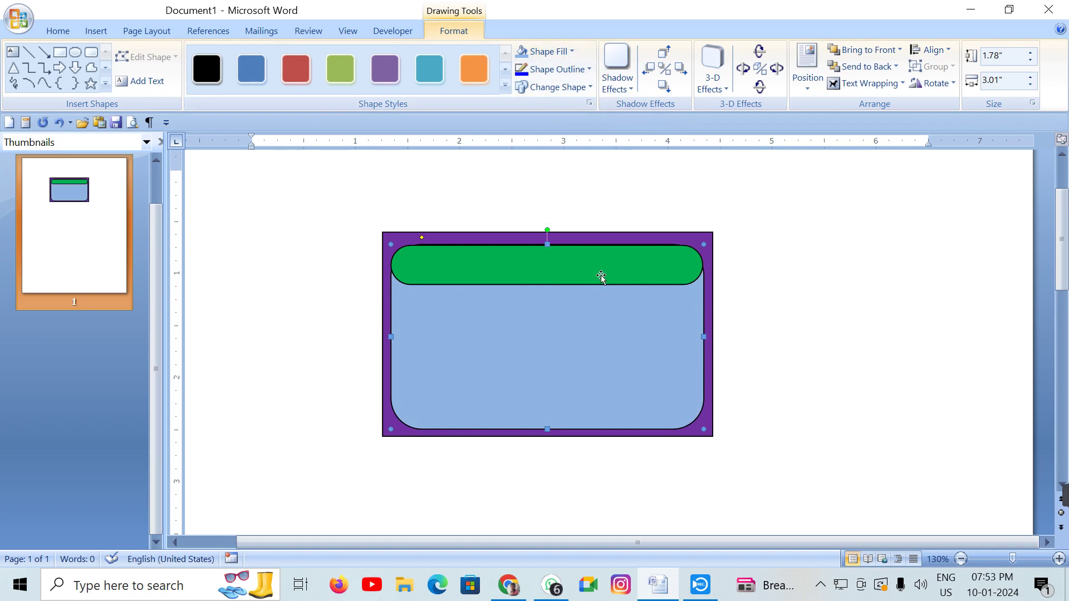
{"action": "left_click", "coordinate": [542, 51]}
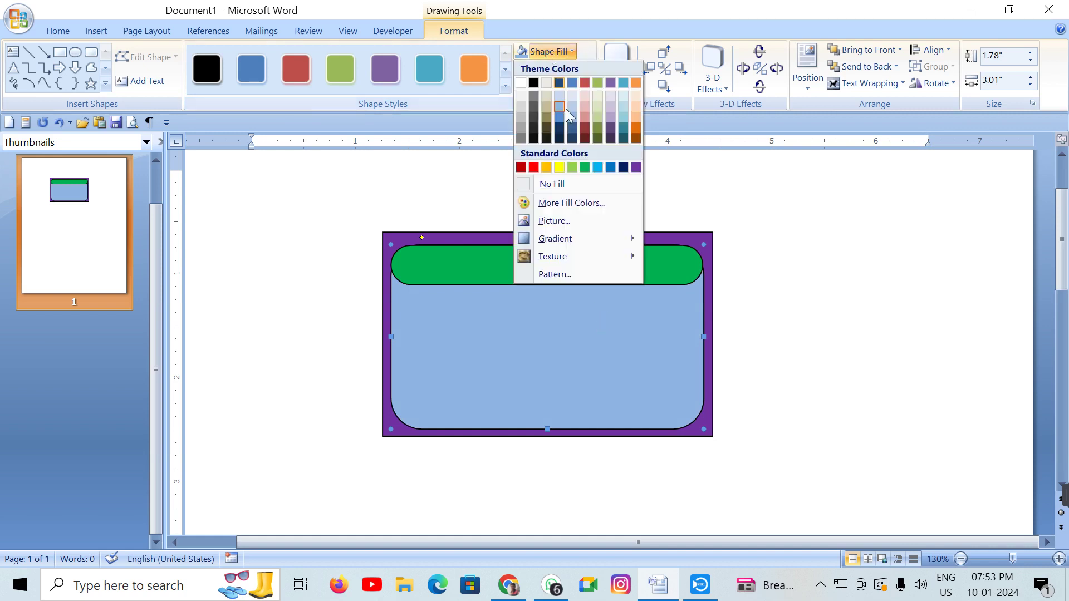
{"action": "left_click", "coordinate": [597, 116]}
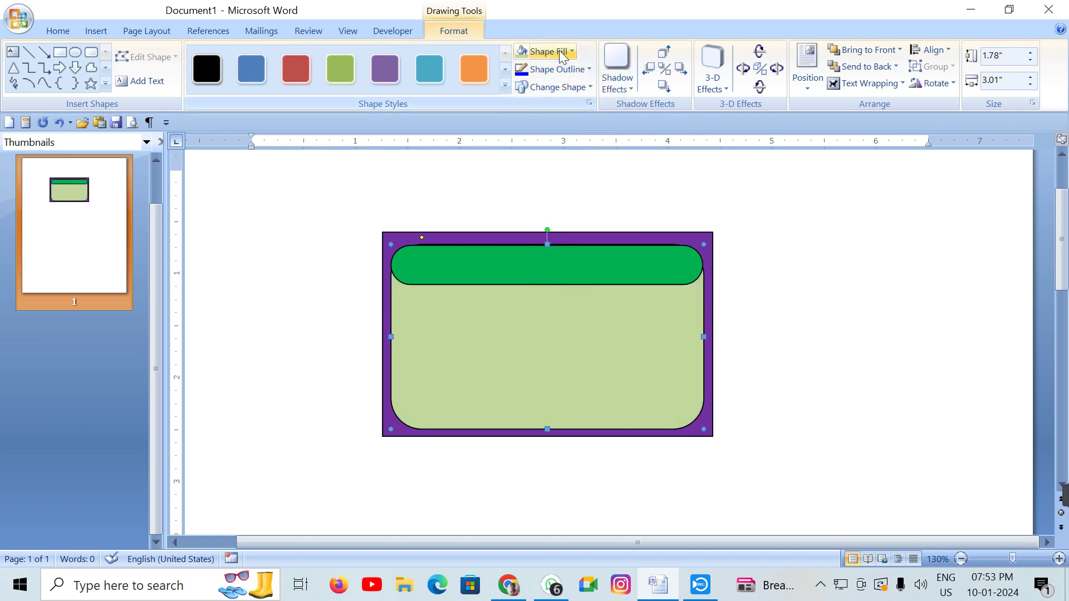
{"action": "left_click", "coordinate": [543, 51]}
{"action": "left_click", "coordinate": [600, 128]}
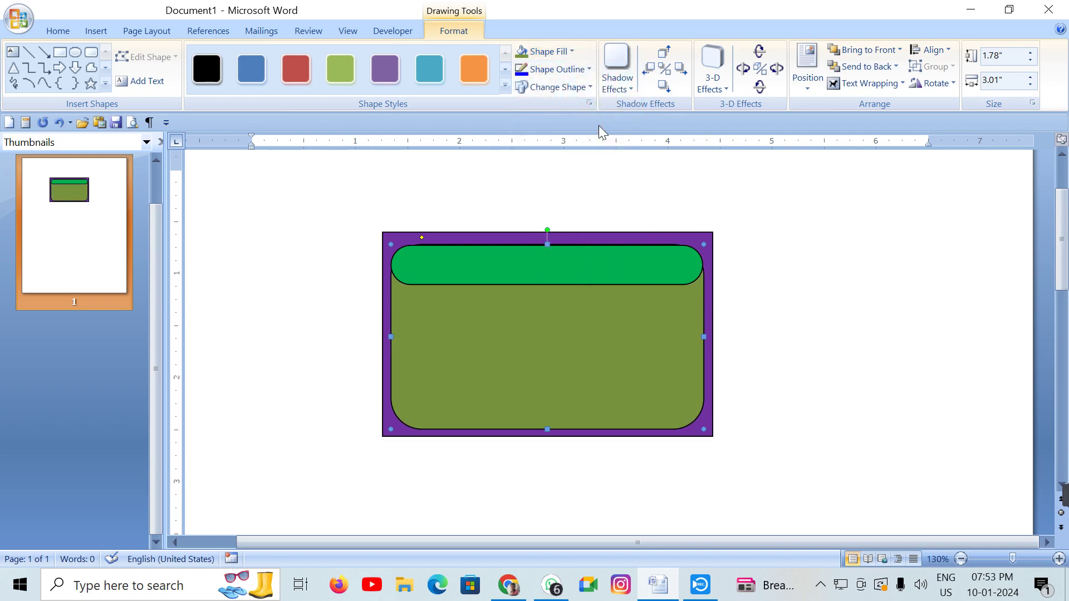
{"action": "left_click", "coordinate": [506, 87]}
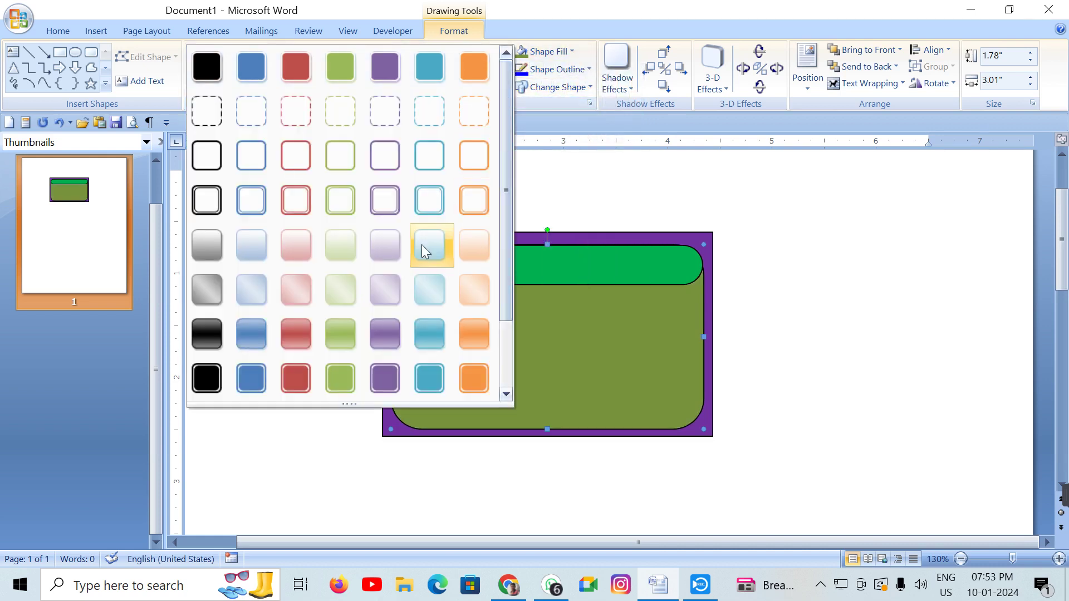
{"action": "left_click", "coordinate": [423, 289]}
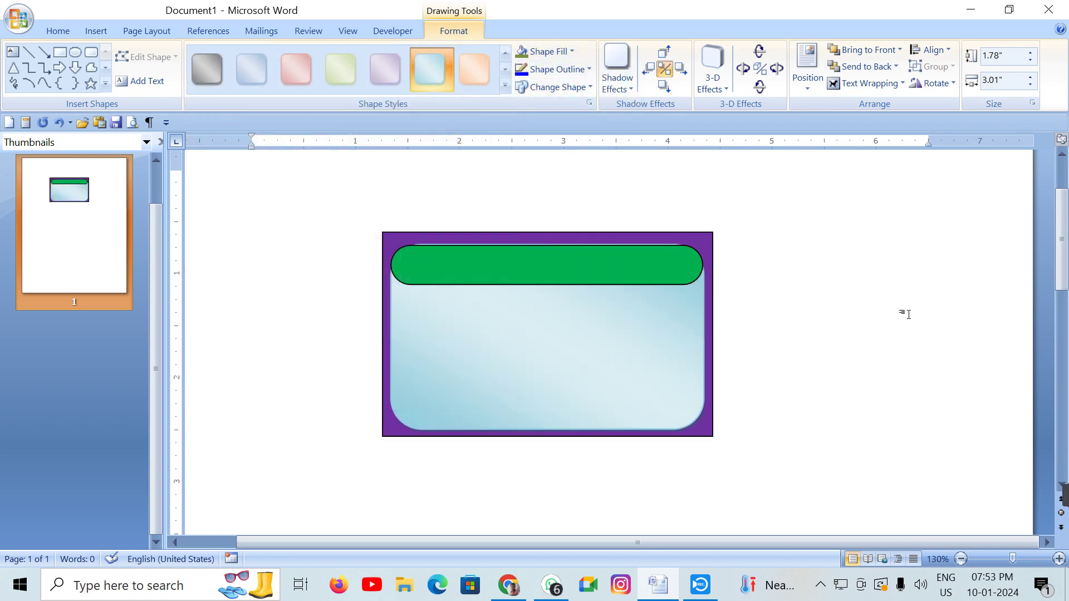
{"action": "left_click", "coordinate": [903, 312]}
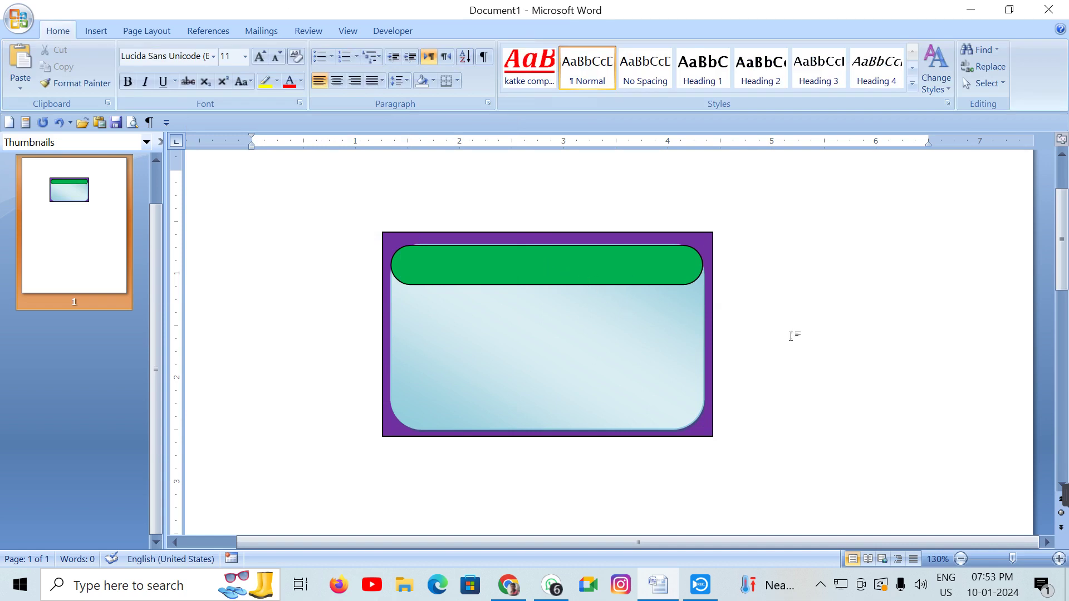
Draw a small rounded rectangle on the card's right side
{"action": "left_click", "coordinate": [94, 31]}
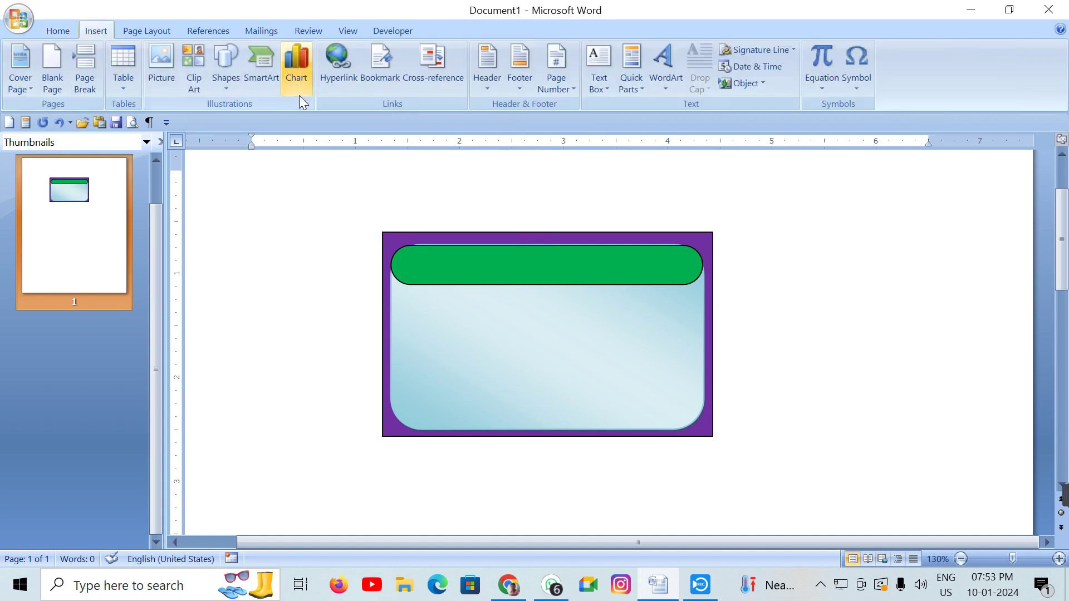
{"action": "left_click", "coordinate": [234, 84]}
{"action": "left_click", "coordinate": [289, 121]}
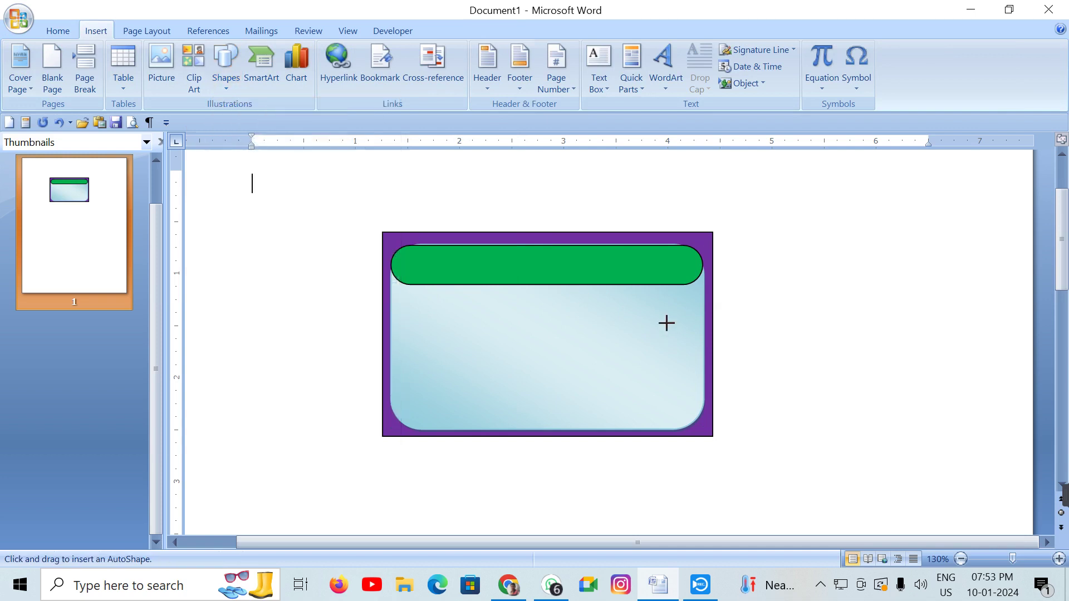
{"action": "left_click_drag", "start_coordinate": [600, 308], "coordinate": [683, 407]}
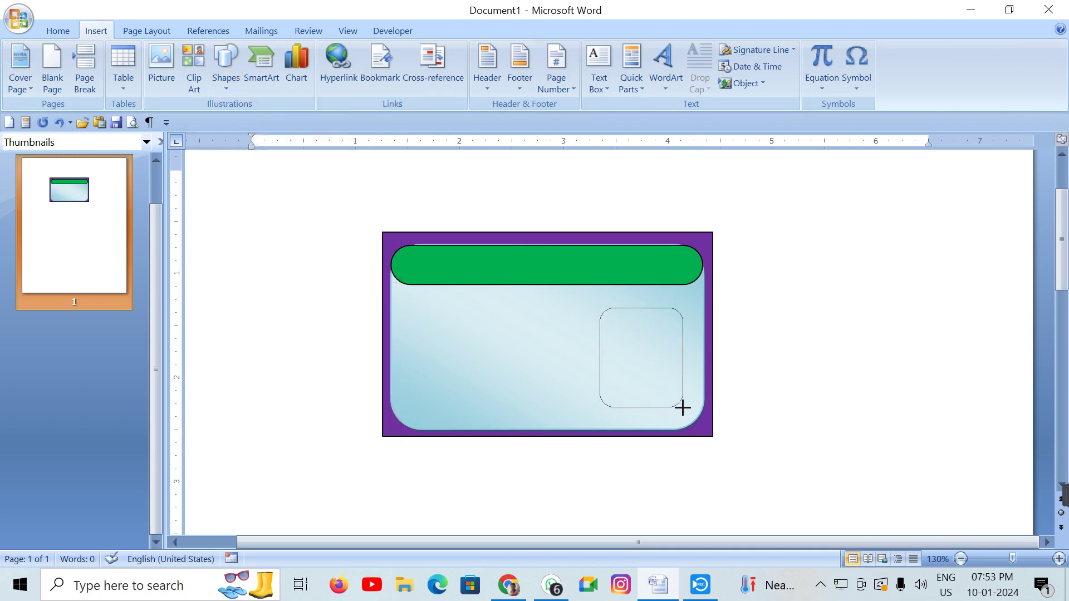
{"action": "left_click_drag", "start_coordinate": [650, 357], "coordinate": [657, 341]}
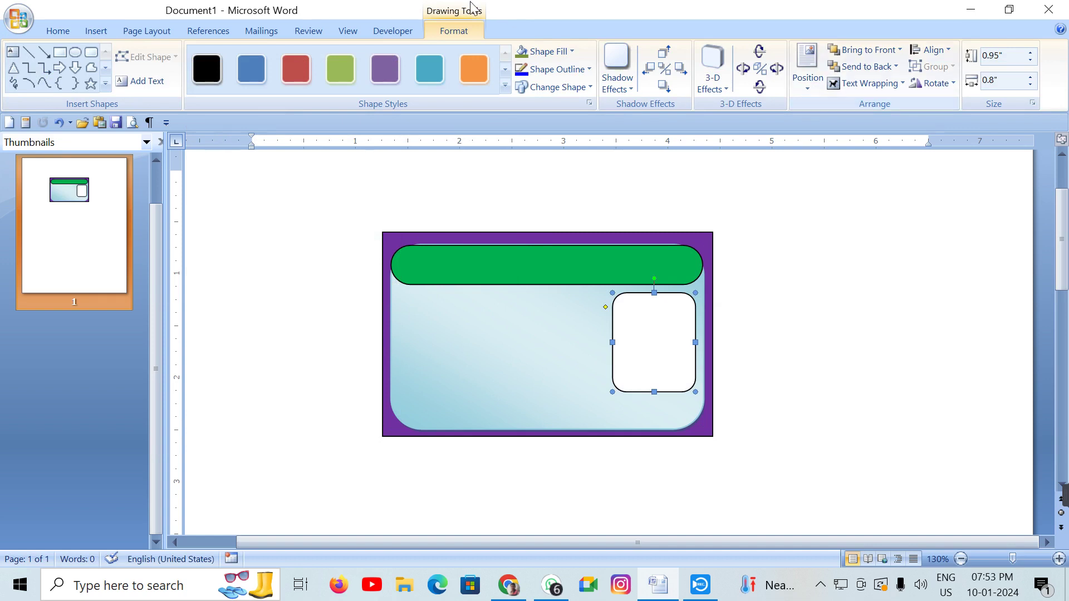
Fill the small rectangle with the portrait photo from the Camera Roll folder
{"action": "left_click", "coordinate": [538, 45]}
{"action": "left_click", "coordinate": [586, 219]}
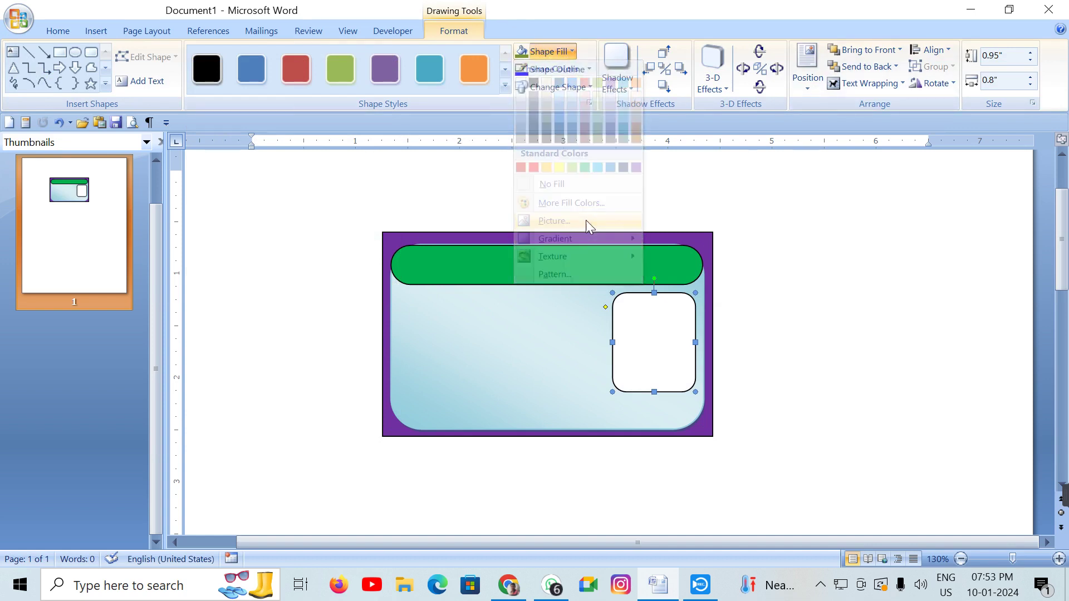
{"action": "double_click", "coordinate": [234, 162]}
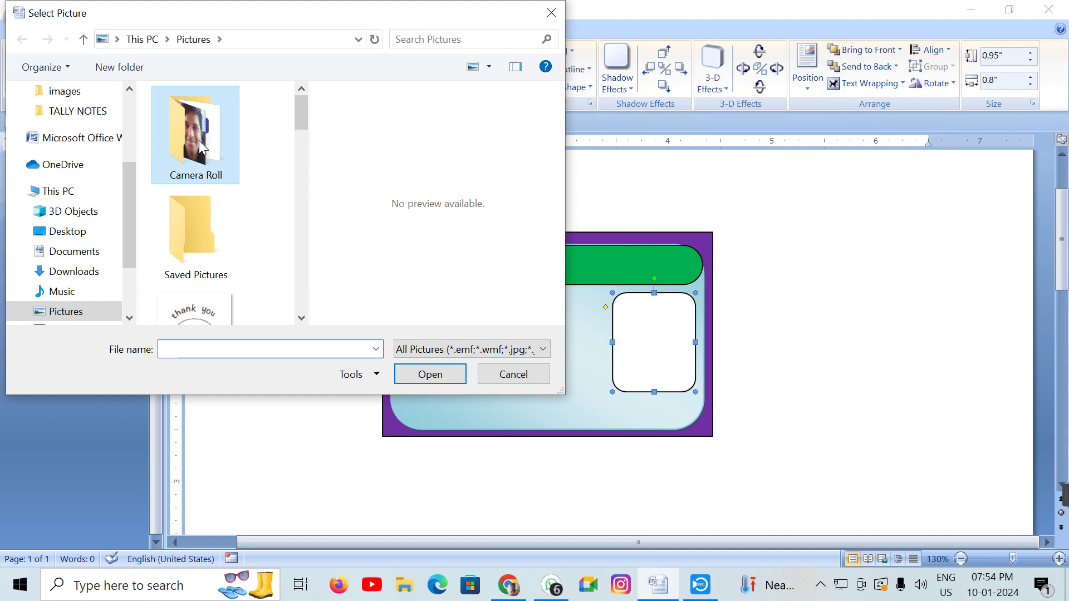
{"action": "scroll", "coordinate": [267, 222], "scroll_direction": "down", "scroll_amount": 3}
{"action": "left_click", "coordinate": [254, 263]}
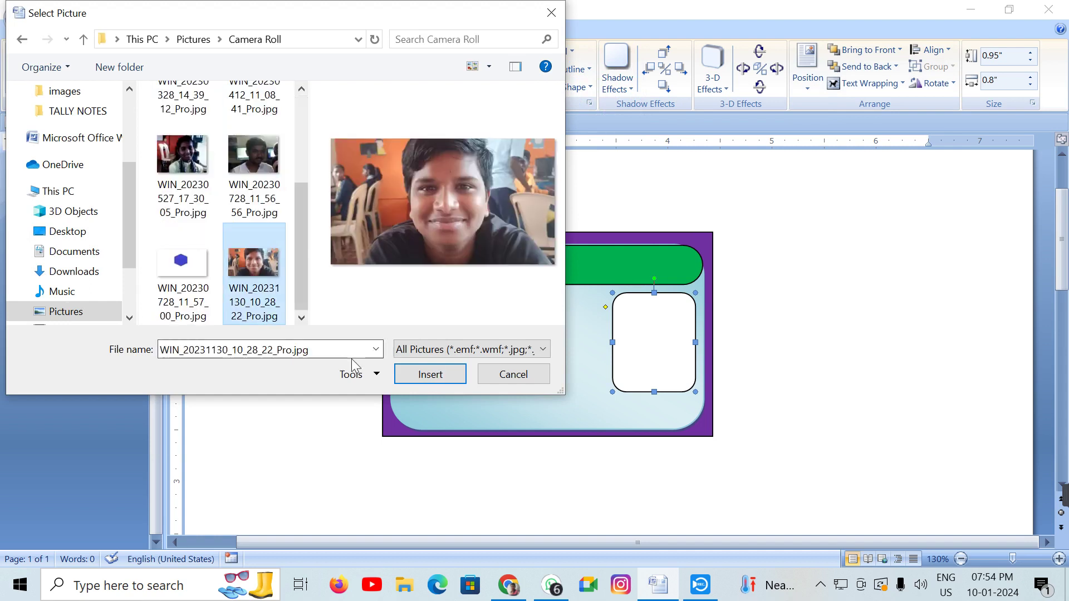
{"action": "left_click", "coordinate": [419, 378]}
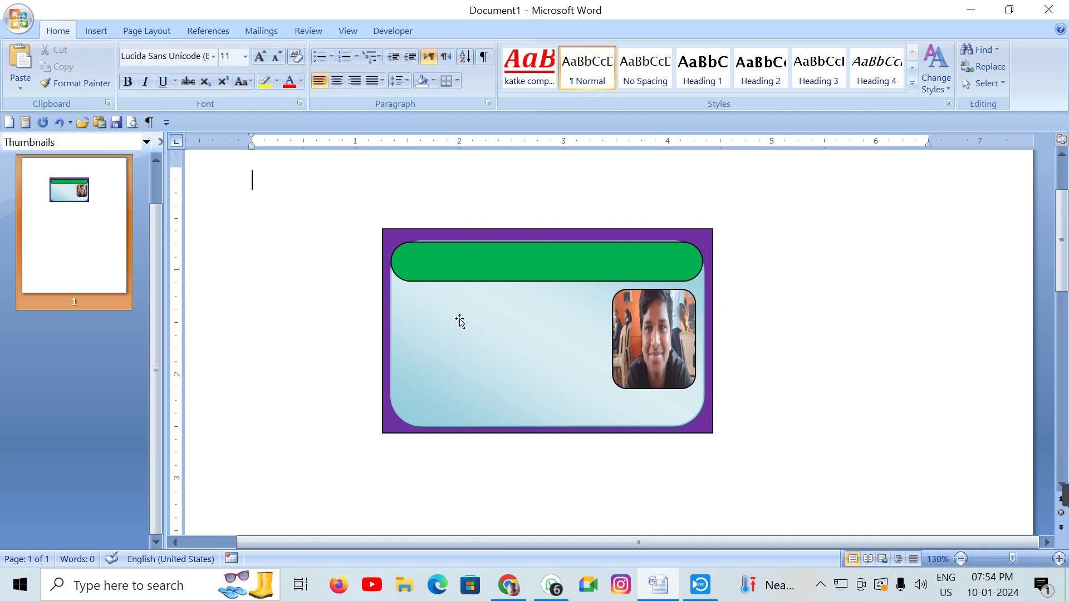
Insert rainbow-style WordArt reading 'KATKE COMPUTER TRAINING CENTER CHITTAPUR'
{"action": "left_click", "coordinate": [105, 35]}
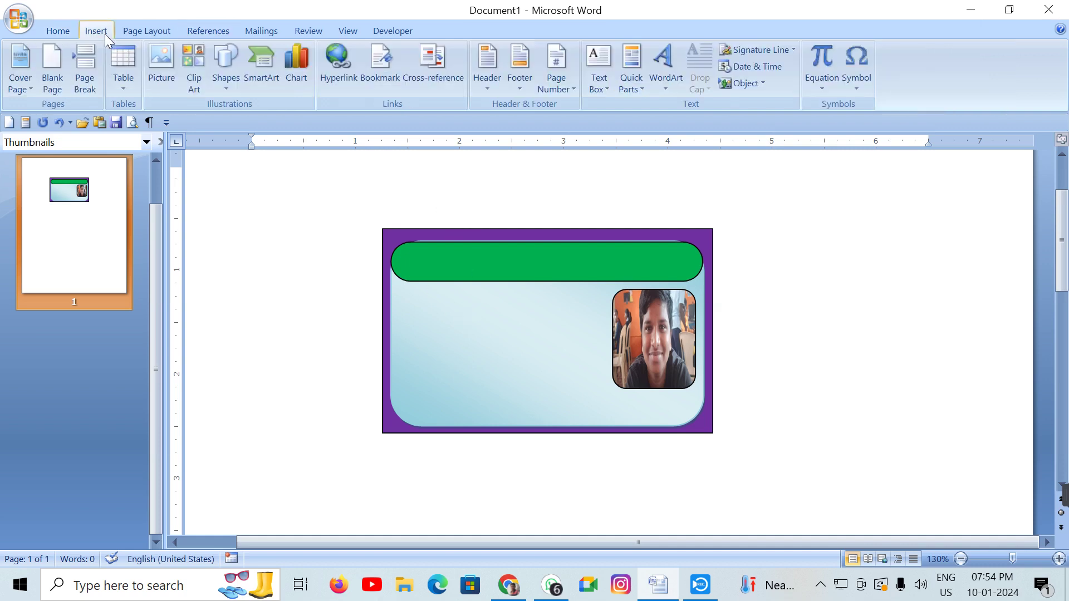
{"action": "left_click", "coordinate": [666, 80]}
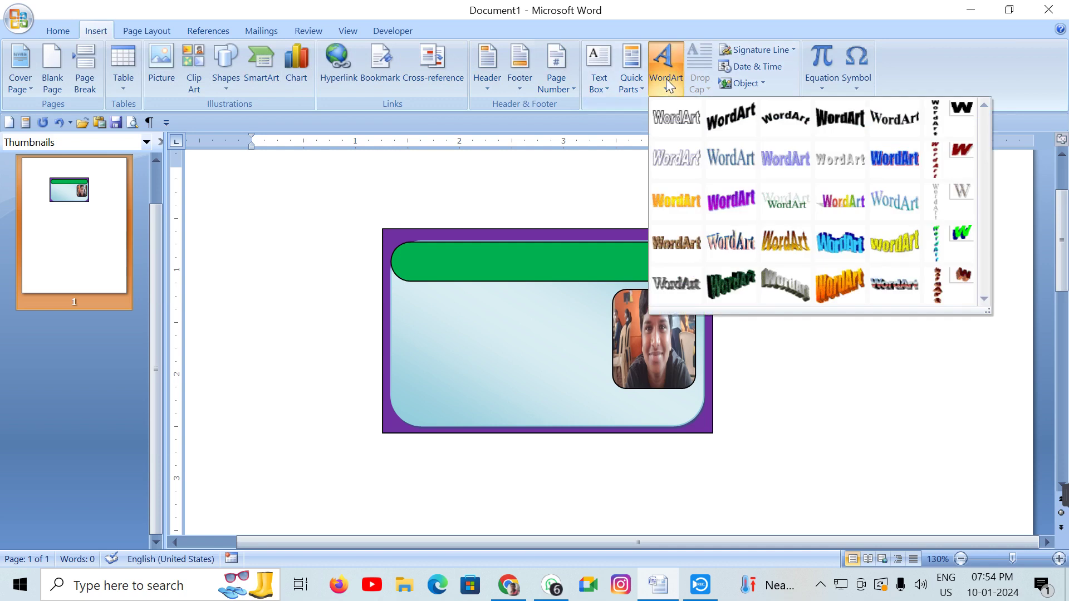
{"action": "left_click", "coordinate": [901, 217]}
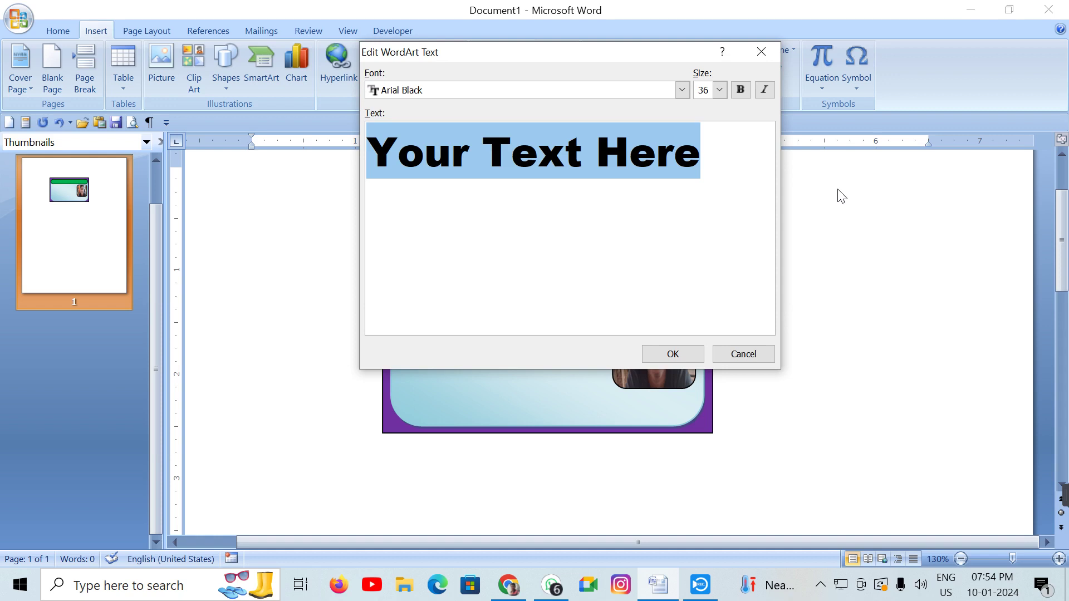
{"action": "type", "text": "KATKE COMPUTER TRAINING CENTER CHITTAPUR"}
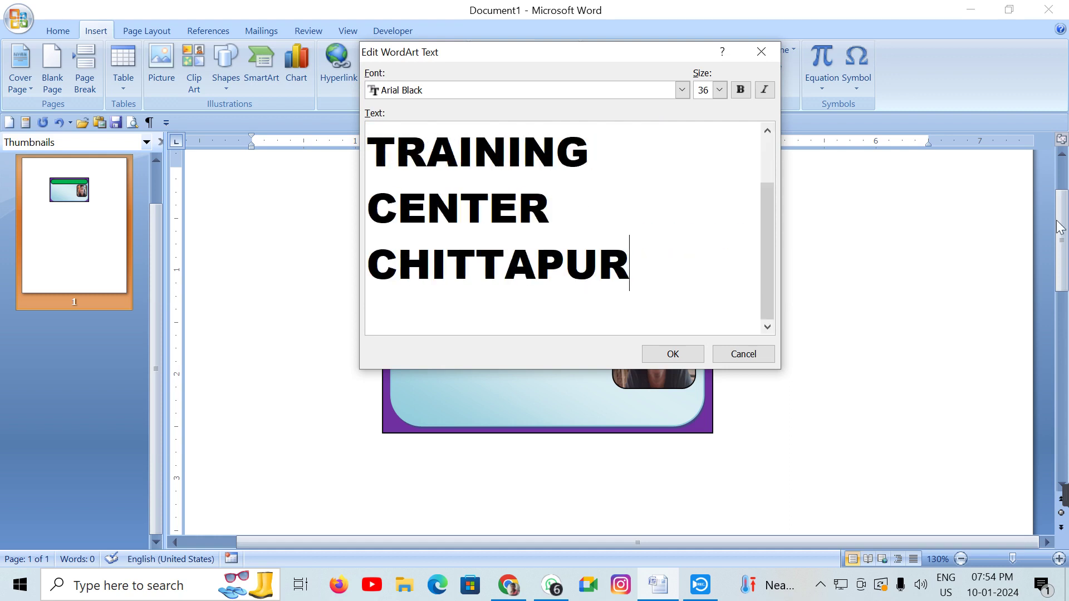
{"action": "left_click", "coordinate": [658, 354]}
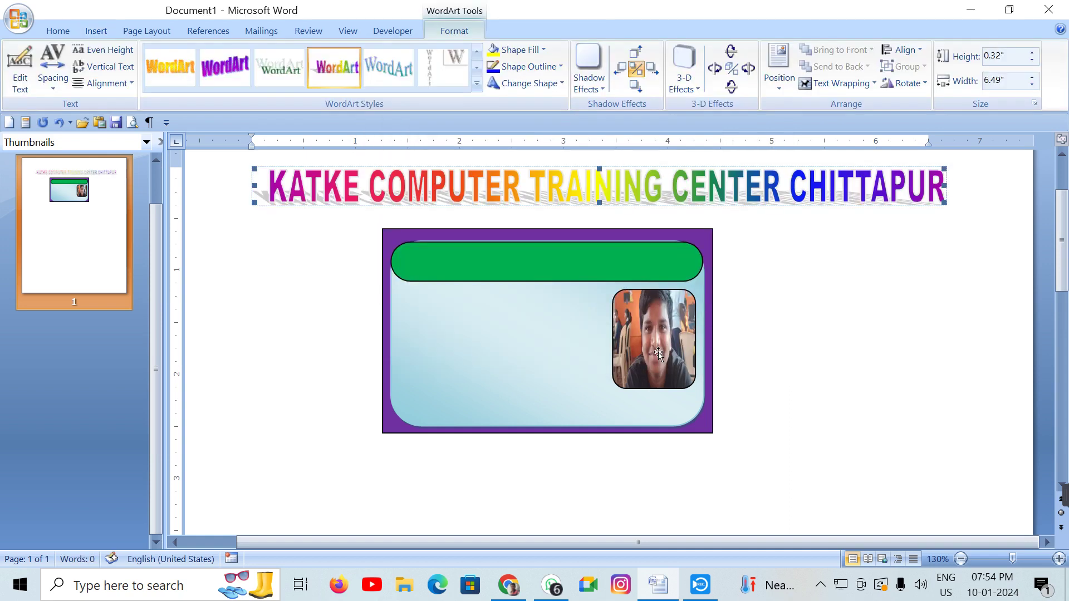
Remove the WordArt's shadow and set its wrapping to In Front of Text
{"action": "left_click", "coordinate": [636, 68]}
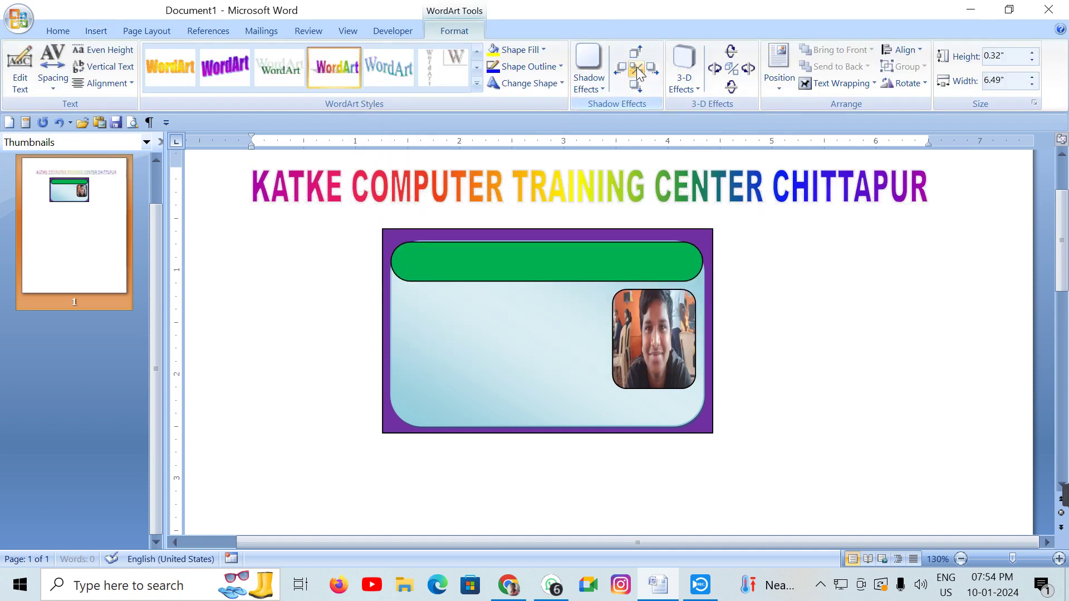
{"action": "left_click", "coordinate": [836, 83]}
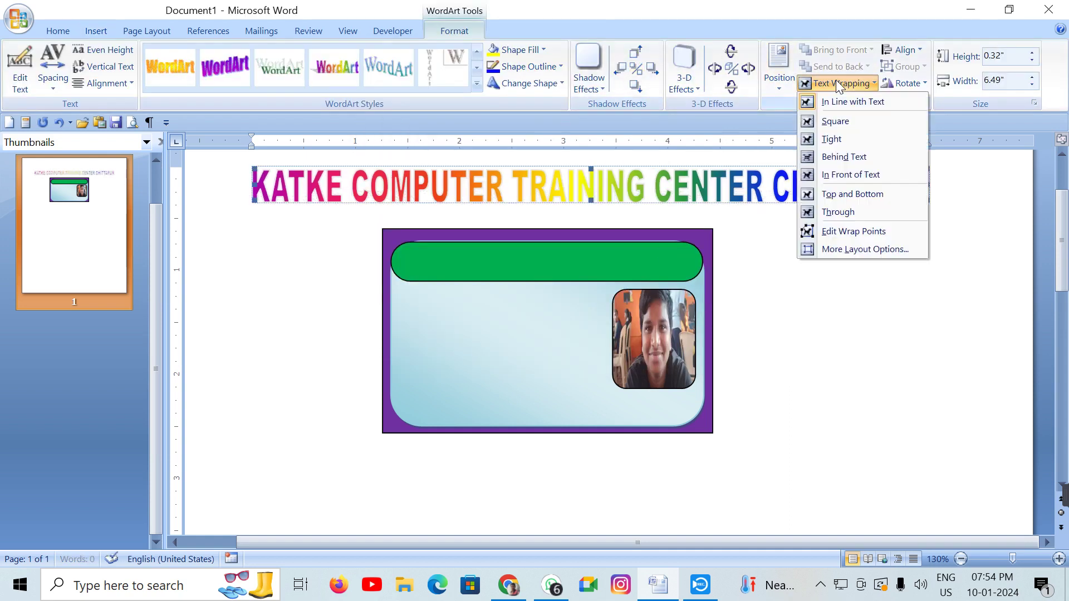
{"action": "left_click", "coordinate": [861, 175]}
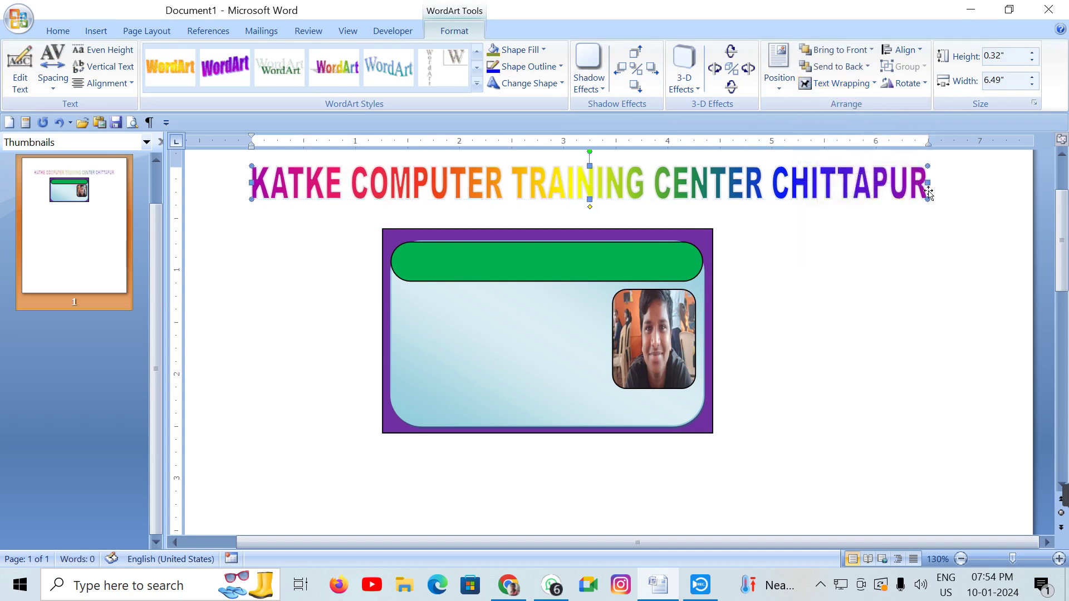
Shrink the WordArt to about 2.52 in wide and position it inside the green bar
{"action": "left_click_drag", "start_coordinate": [928, 164], "coordinate": [639, 172]}
{"action": "mouse_move", "coordinate": [624, 178]}
{"action": "left_mouse_down"}
{"action": "mouse_move", "coordinate": [728, 272]}
{"action": "mouse_move", "coordinate": [850, 264]}
{"action": "mouse_move", "coordinate": [703, 272]}
{"action": "left_mouse_up"}
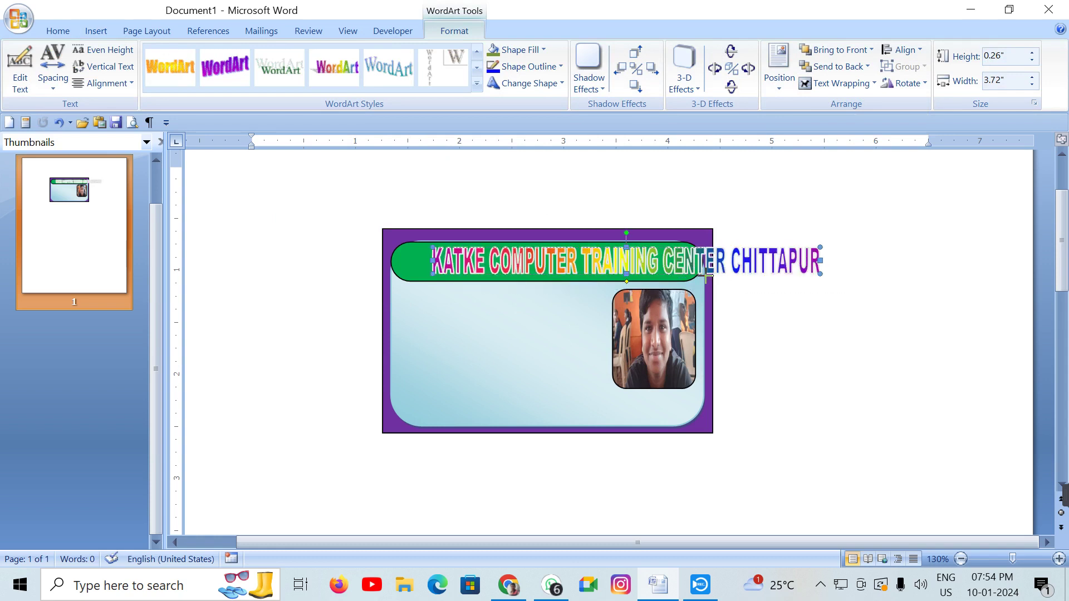
{"action": "key", "text": "Left"}
{"action": "key", "text": "Left"}
{"action": "key", "text": "ctrl+Left"}
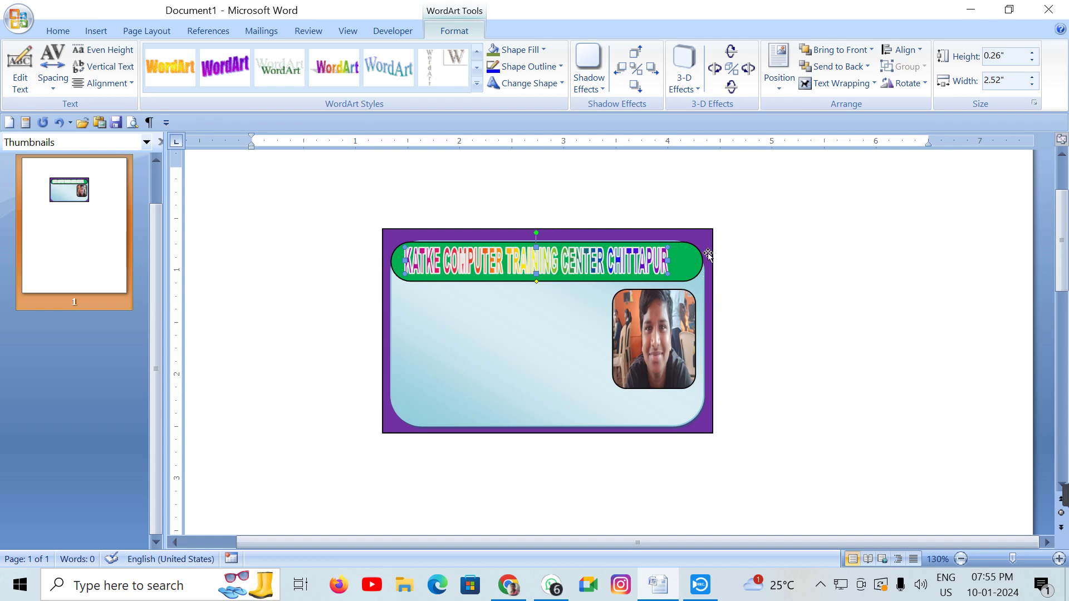
{"action": "left_click", "coordinate": [522, 50]}
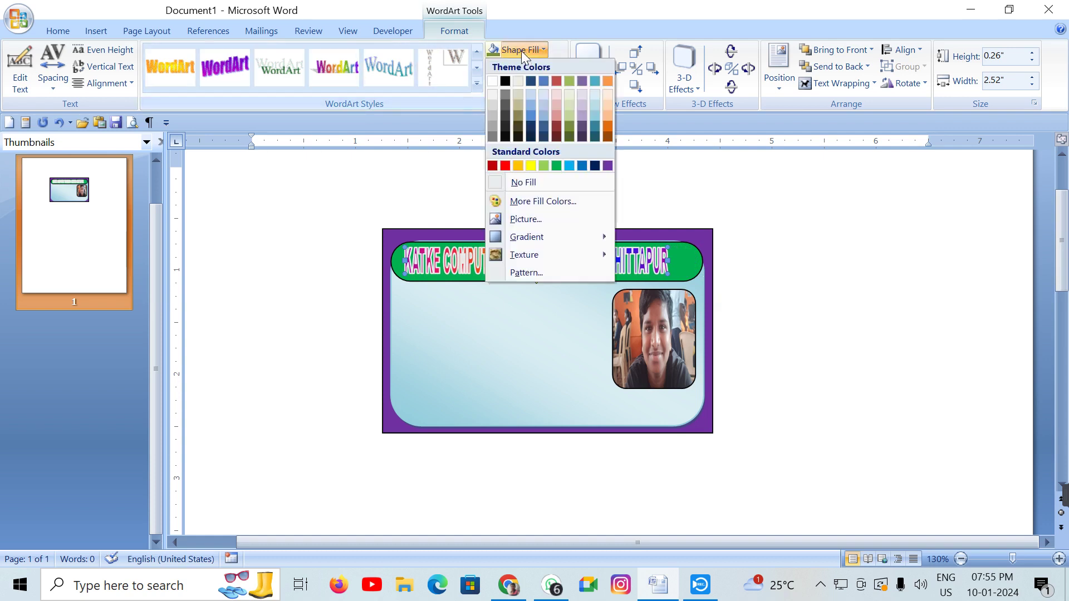
Make the WordArt letters white with a white outline of a chosen weight
{"action": "left_click", "coordinate": [494, 81]}
{"action": "left_click", "coordinate": [512, 67]}
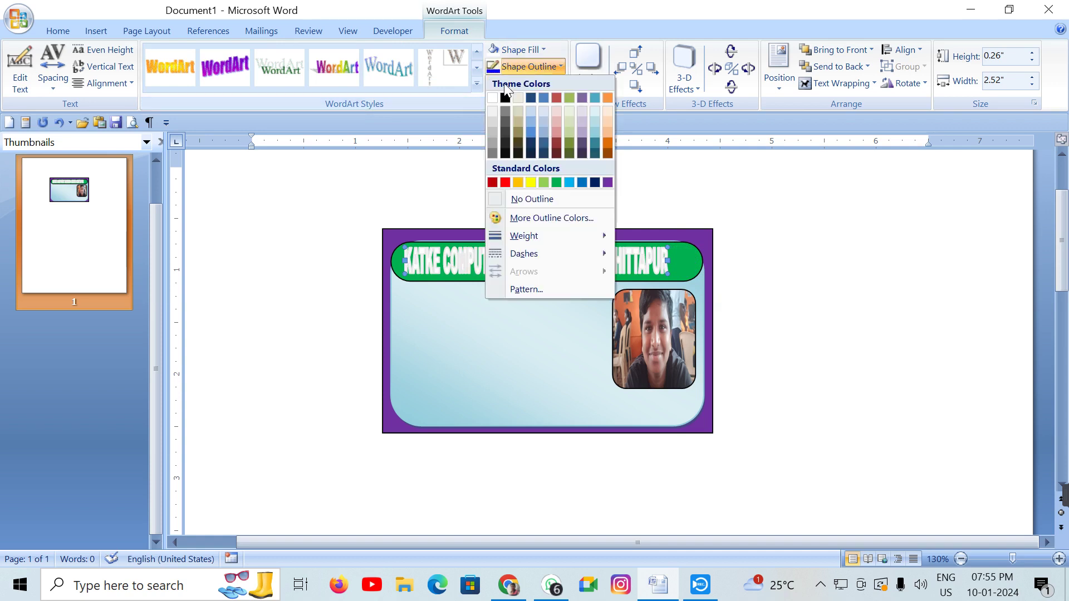
{"action": "left_click", "coordinate": [495, 97]}
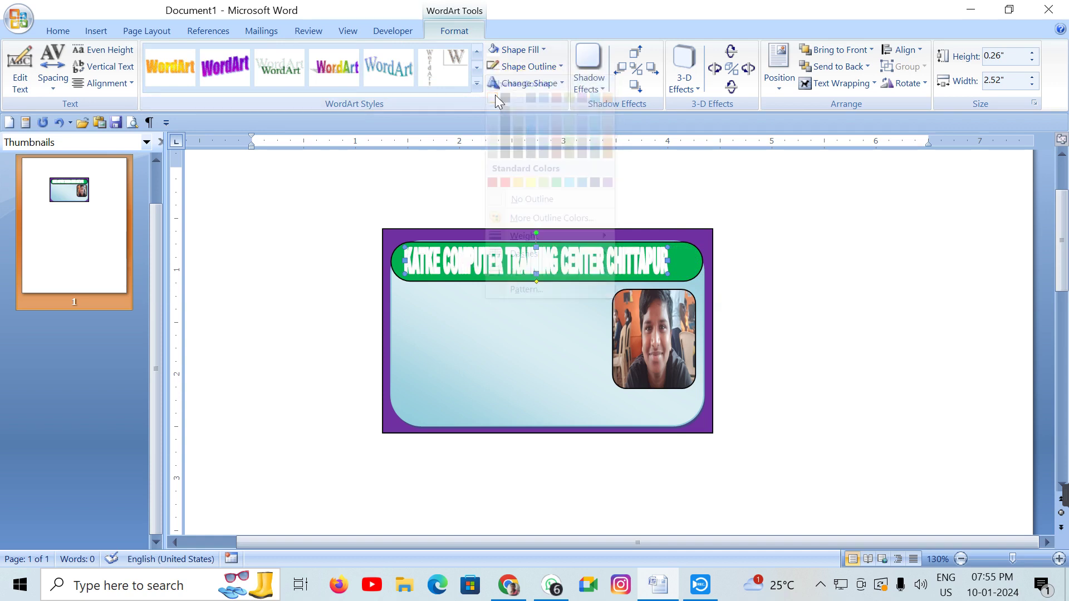
{"action": "left_click", "coordinate": [557, 66]}
{"action": "left_click", "coordinate": [662, 262]}
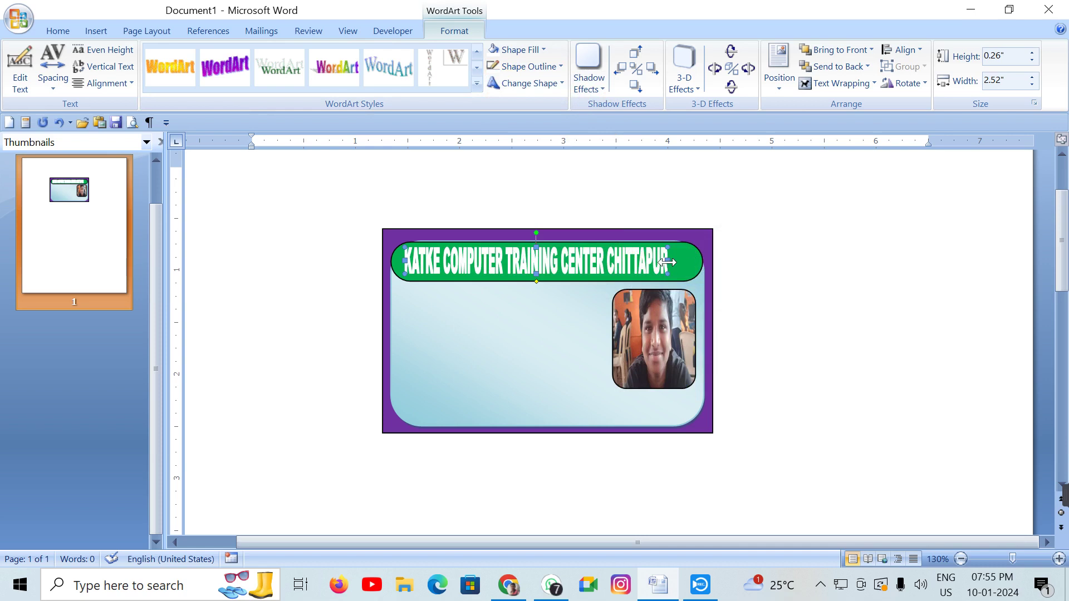
{"action": "left_click", "coordinate": [804, 269]}
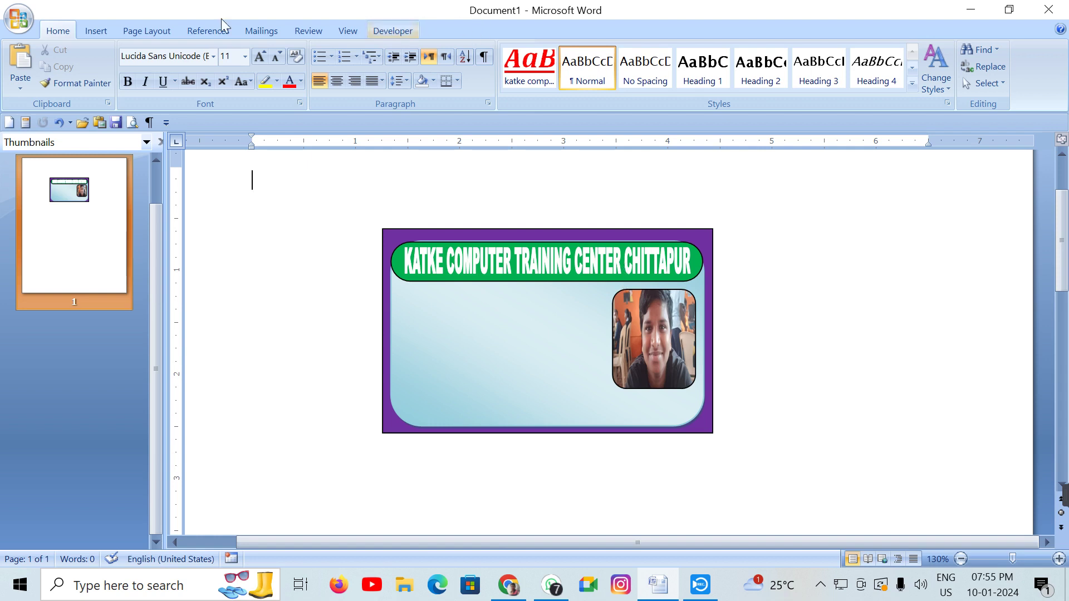
Insert a second rainbow-style WordArt reading 'Student Identity Card'
{"action": "left_click", "coordinate": [86, 30]}
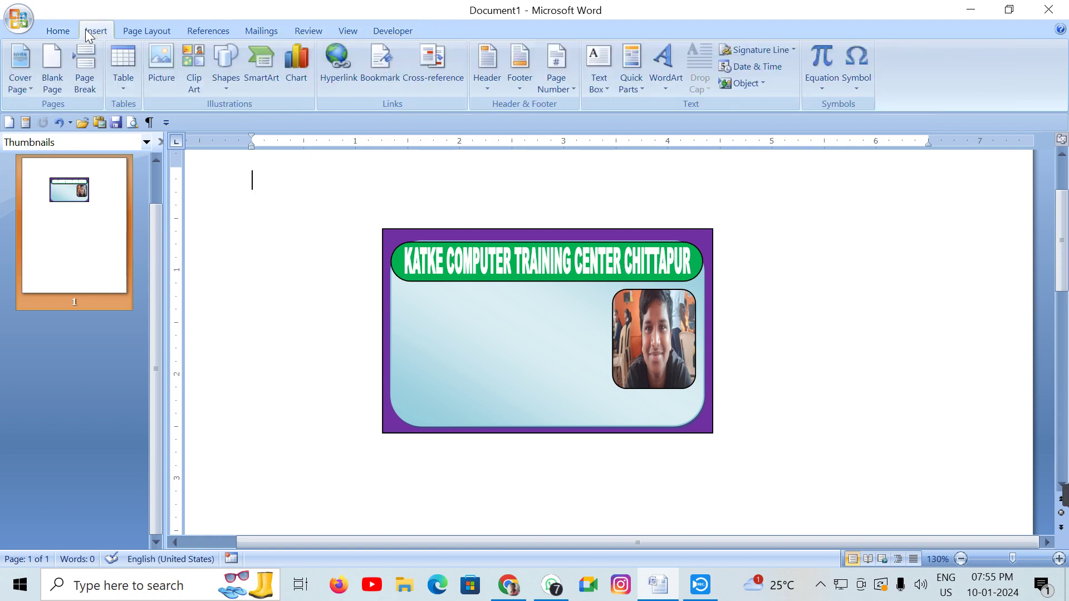
{"action": "left_click", "coordinate": [668, 68]}
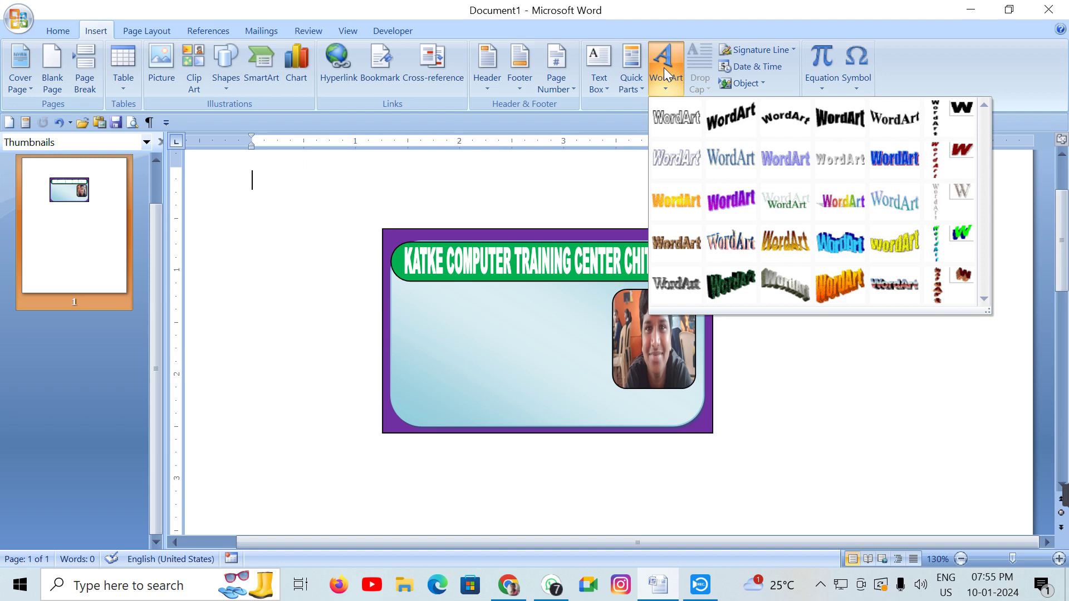
{"action": "left_click", "coordinate": [853, 201]}
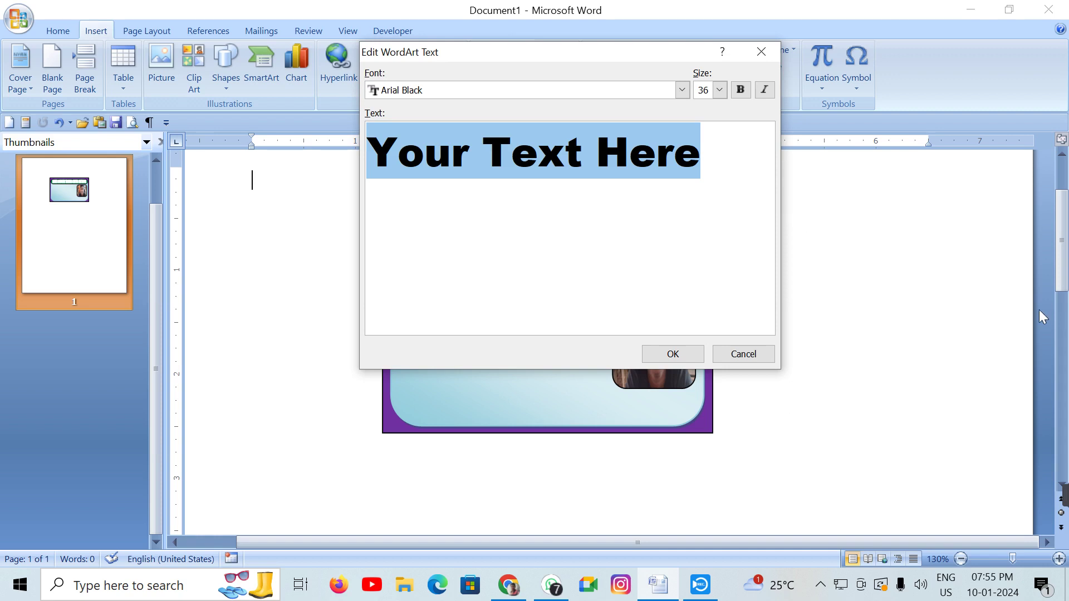
{"action": "type", "text": "sTU"}
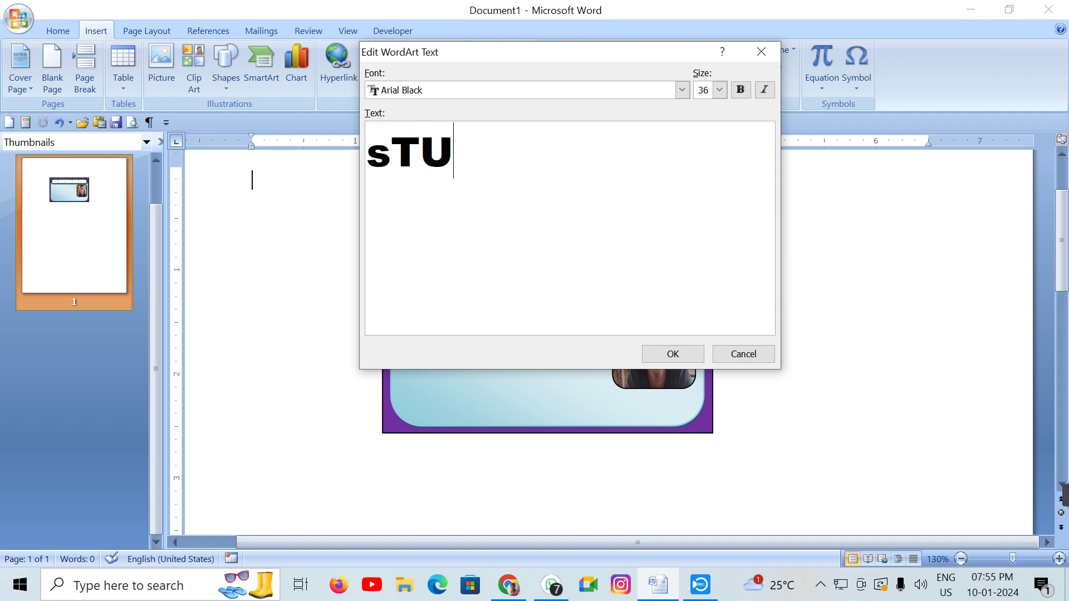
{"action": "key", "text": "BackSpace"}
{"action": "key", "text": "BackSpace"}
{"action": "key", "text": "BackSpace"}
{"action": "type", "text": "student I"}
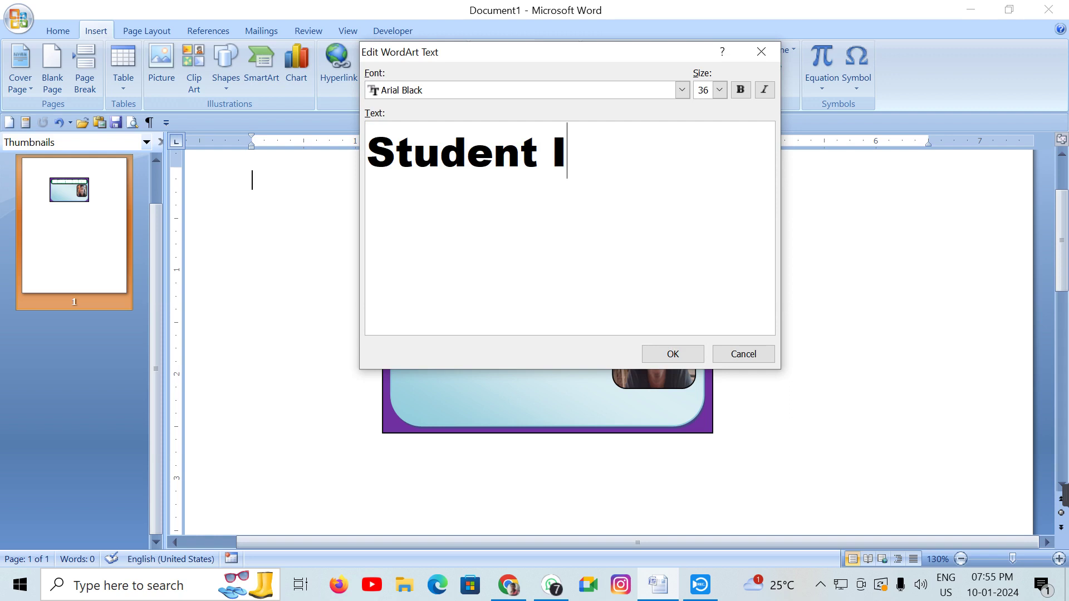
{"action": "type", "text": "dentity "}
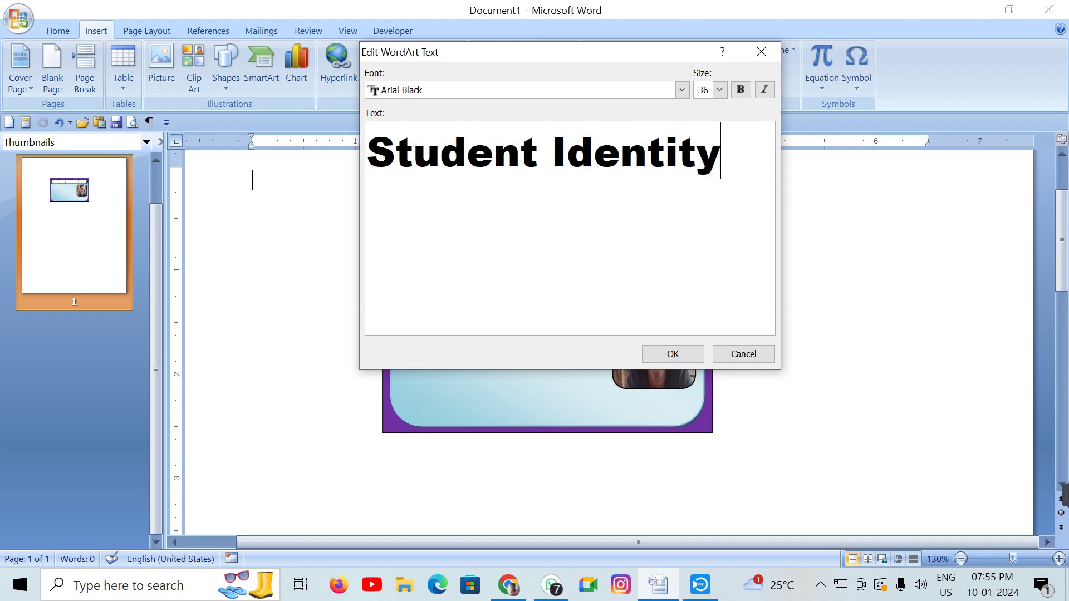
{"action": "type", "text": "Card"}
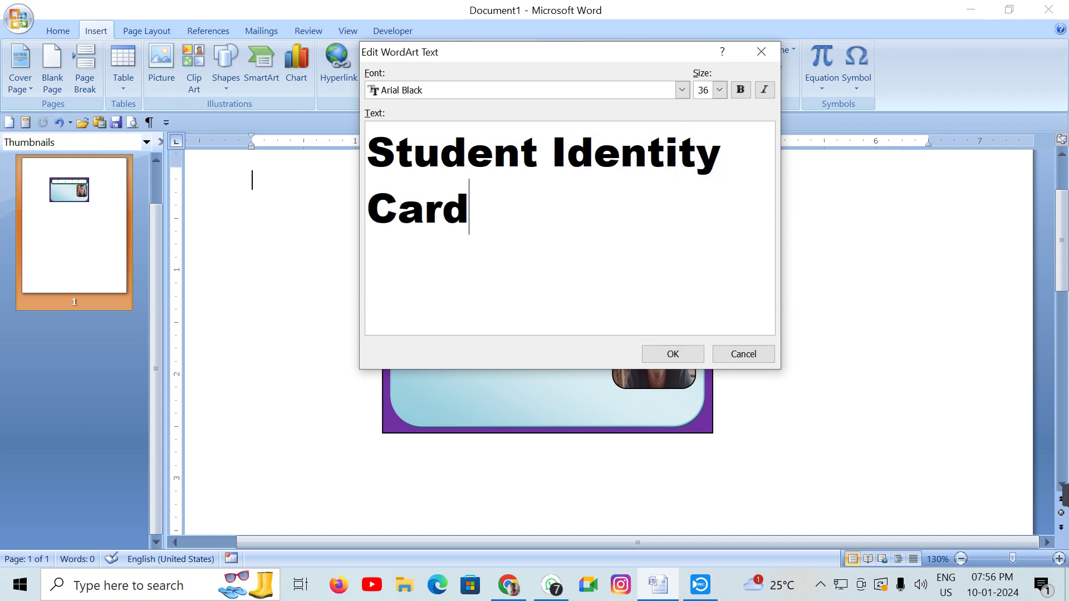
{"action": "left_click", "coordinate": [654, 353]}
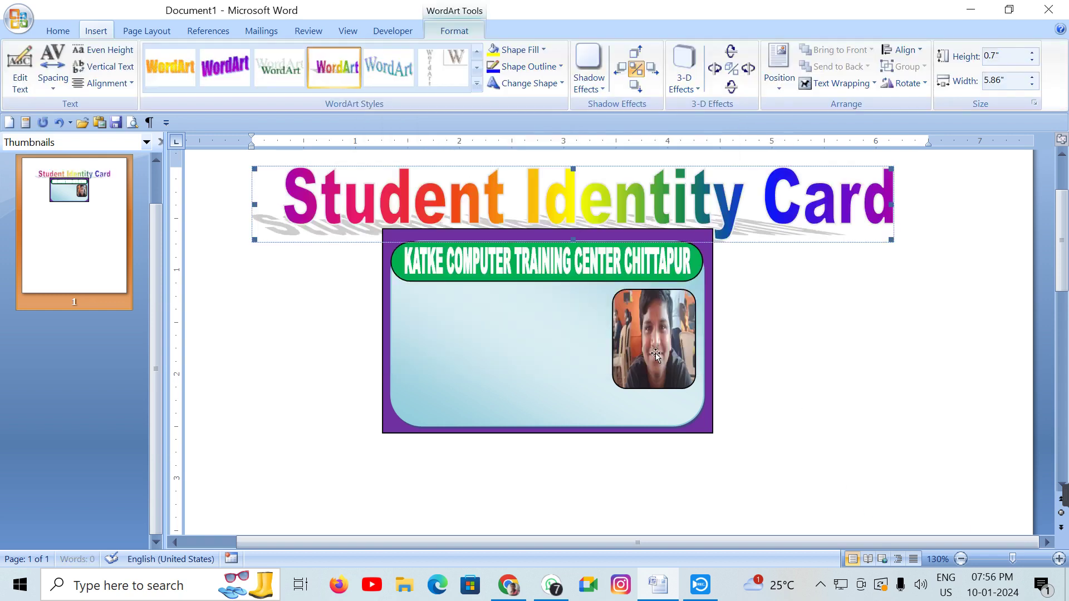
Remove the Student Identity Card WordArt's shadow and float it in front of text
{"action": "left_click", "coordinate": [636, 68]}
{"action": "left_click", "coordinate": [822, 84]}
{"action": "left_click", "coordinate": [849, 175]}
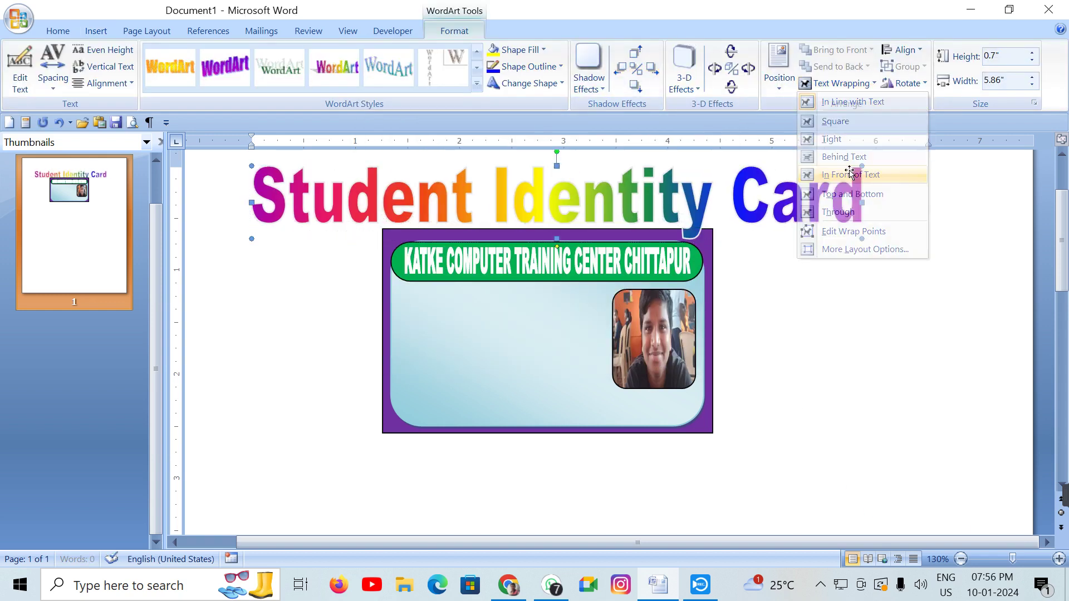
Add a dark-blue 0.21 by 1.46 in bar below the card's green banner
{"action": "left_click", "coordinate": [96, 31]}
{"action": "left_click", "coordinate": [217, 84]}
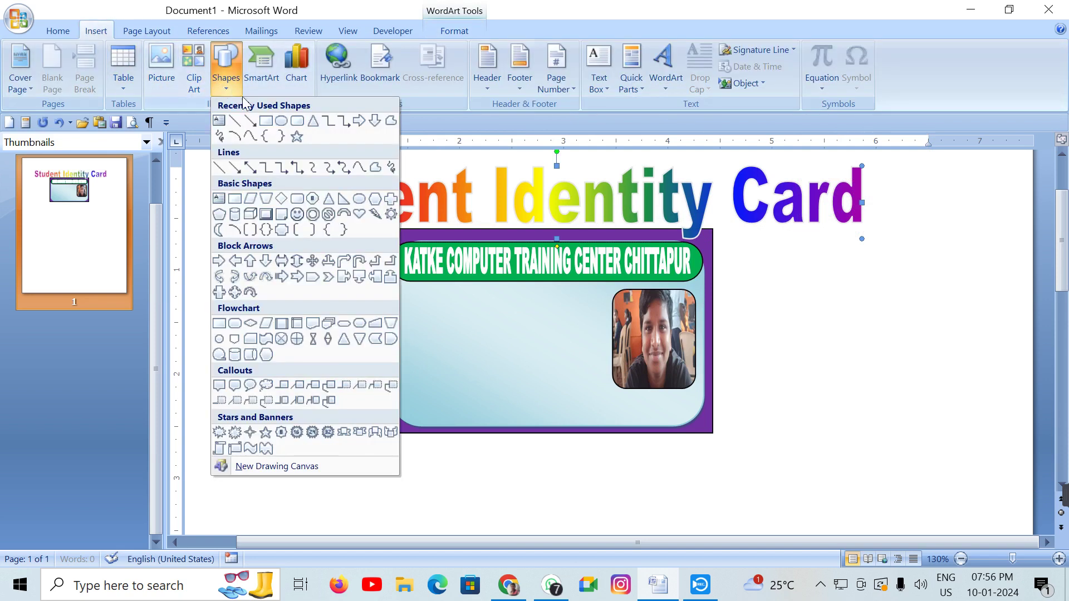
{"action": "left_click", "coordinate": [293, 125]}
{"action": "left_click_drag", "start_coordinate": [446, 286], "coordinate": [597, 310]}
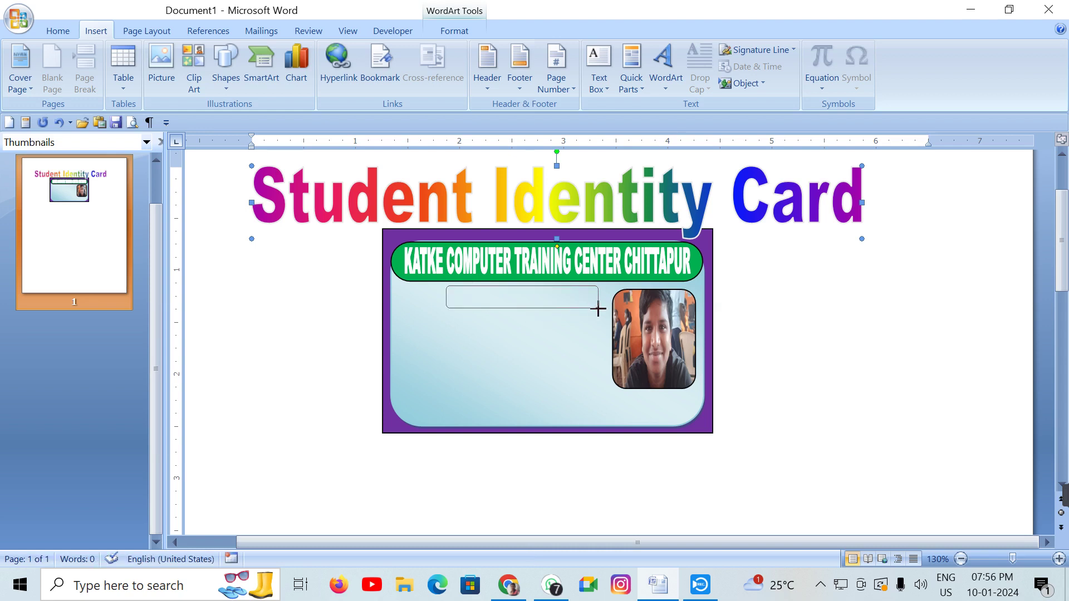
{"action": "left_click", "coordinate": [548, 51]}
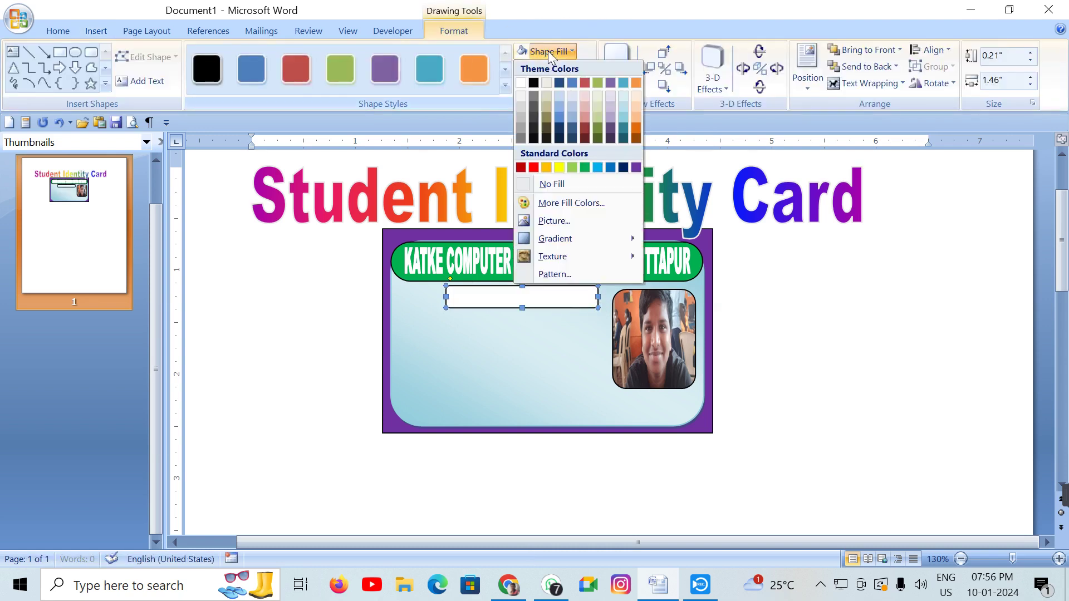
{"action": "left_click", "coordinate": [560, 82]}
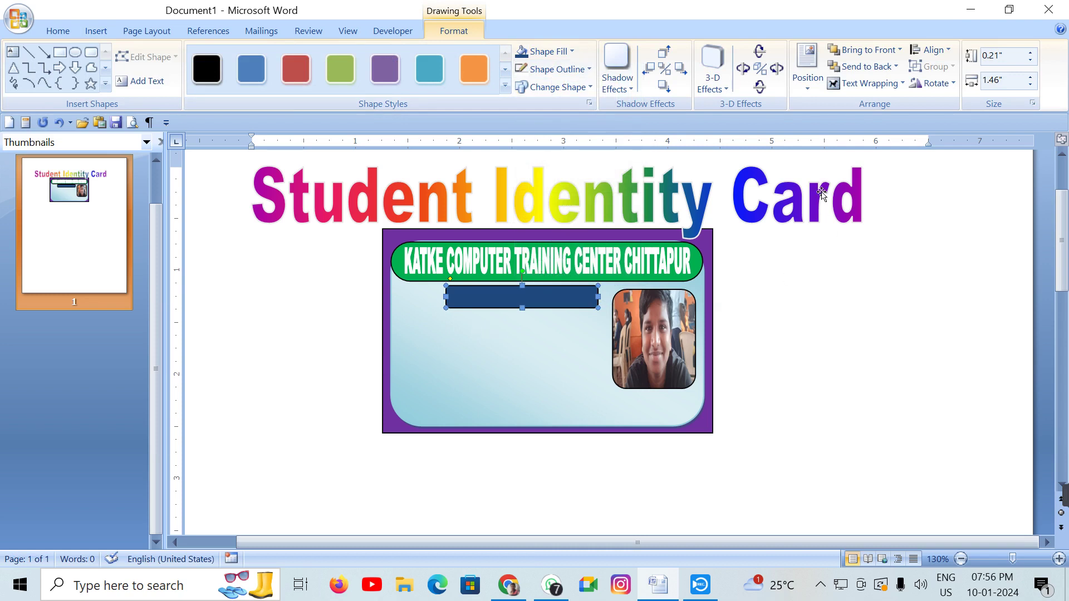
{"action": "left_click", "coordinate": [823, 194]}
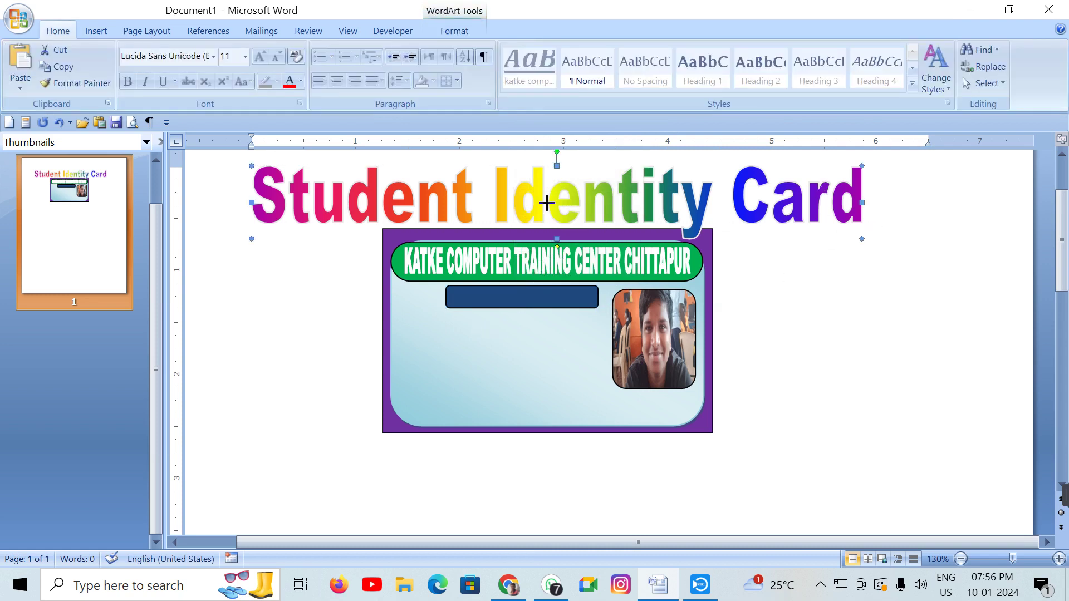
Shrink the Student Identity Card WordArt, move it onto the dark blue bar, and bring it to front
{"action": "key", "text": "ctrl+z"}
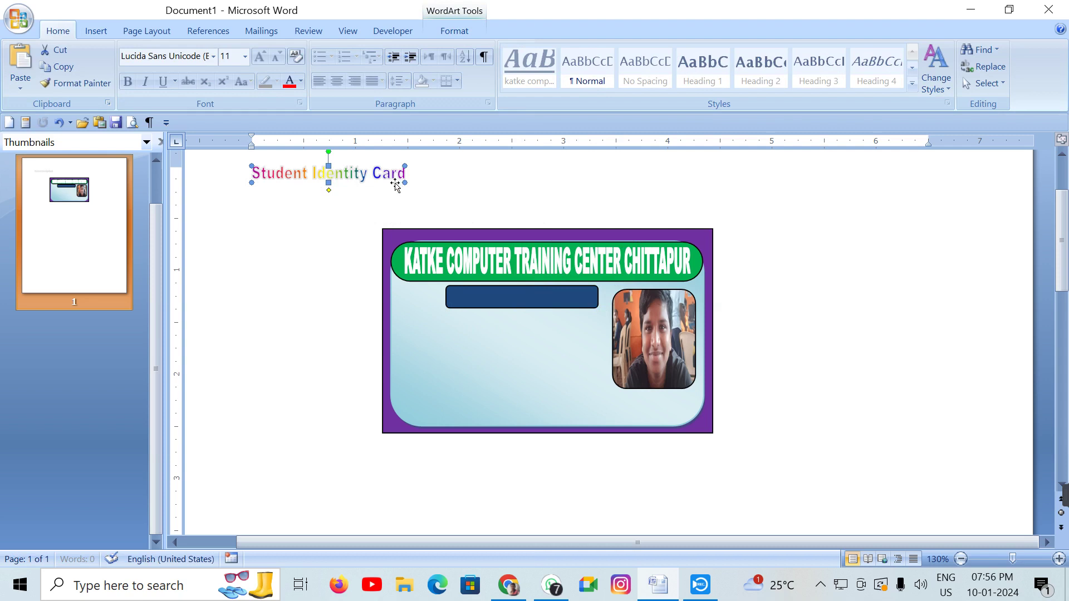
{"action": "mouse_move", "coordinate": [578, 332]}
{"action": "left_mouse_down"}
{"action": "mouse_move", "coordinate": [558, 298]}
{"action": "mouse_move", "coordinate": [593, 304]}
{"action": "left_mouse_up"}
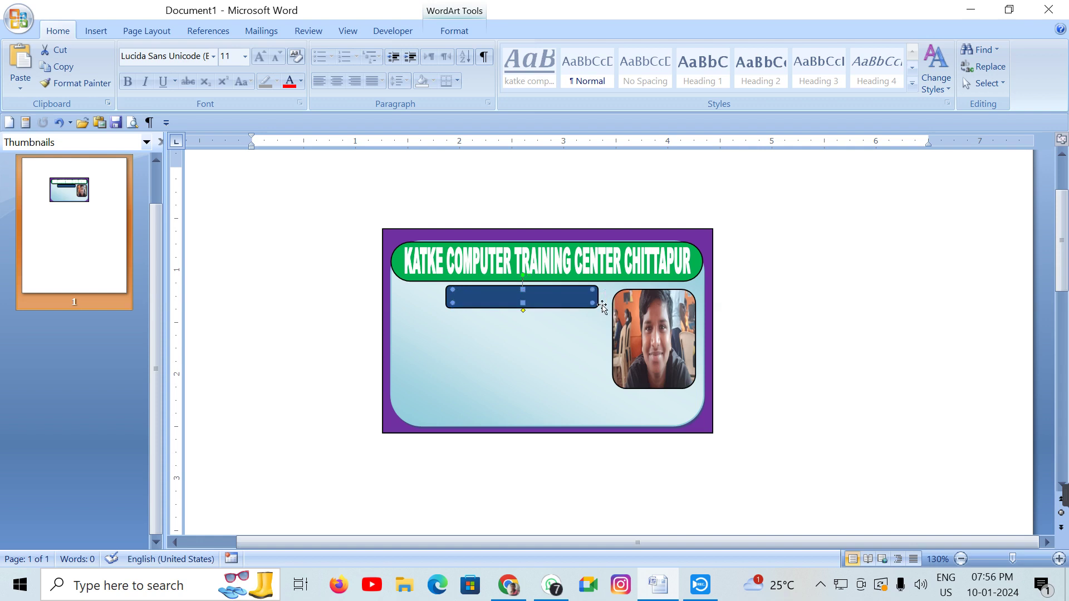
{"action": "left_click", "coordinate": [443, 32]}
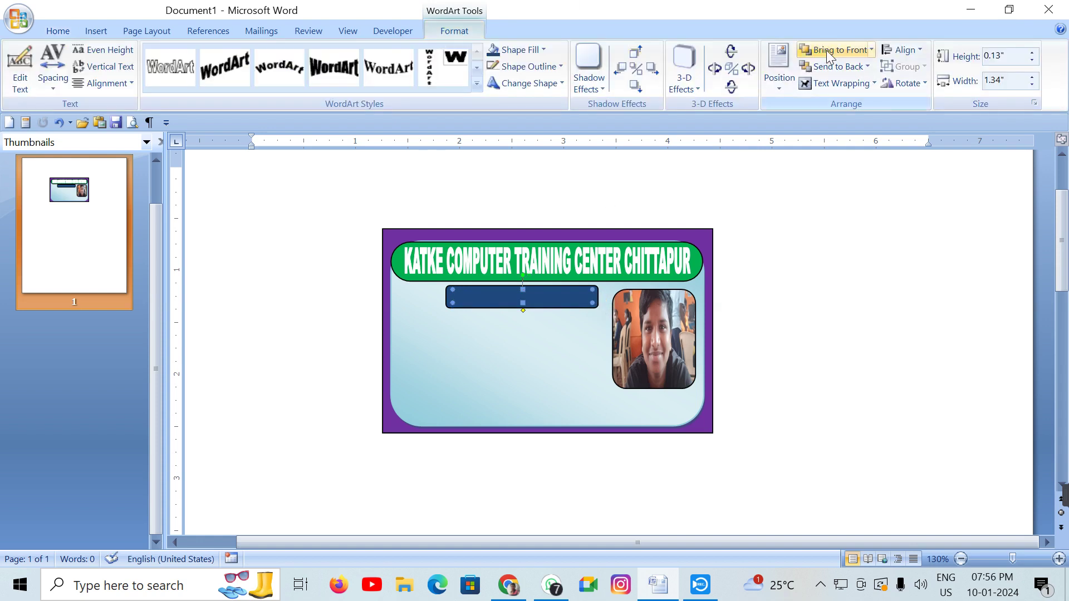
{"action": "left_click", "coordinate": [826, 50]}
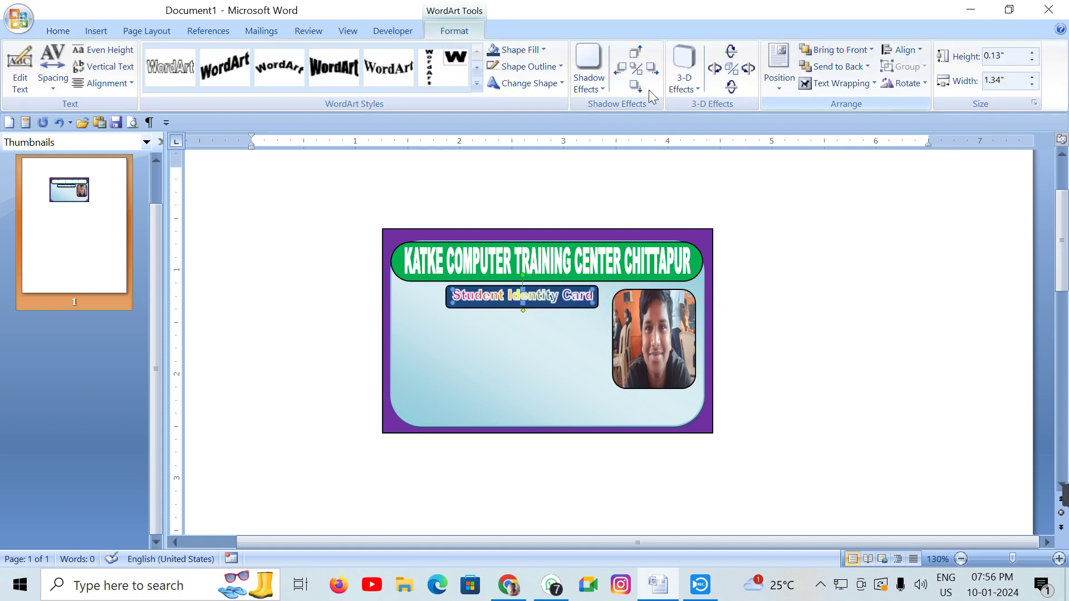
Fill the title lettering red and give it a yellow outline
{"action": "left_click", "coordinate": [518, 49]}
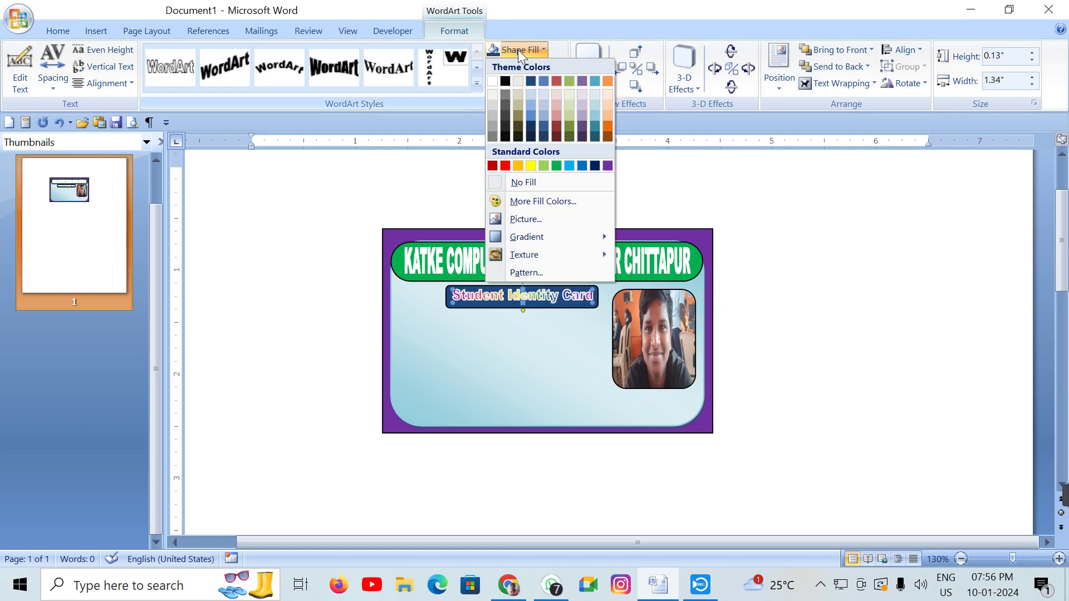
{"action": "left_click", "coordinate": [505, 166]}
{"action": "left_click", "coordinate": [542, 67]}
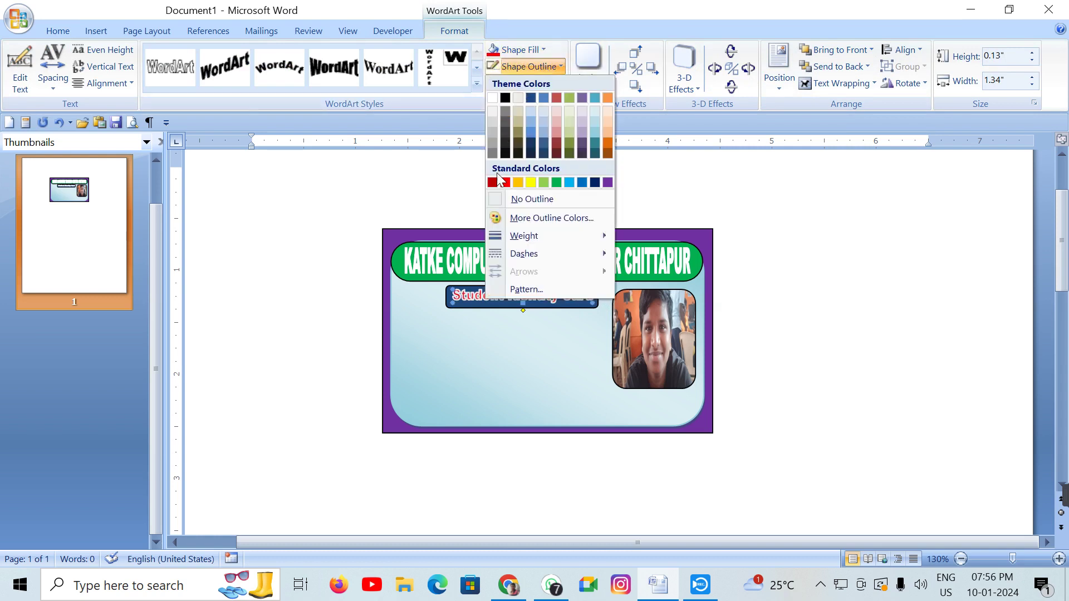
{"action": "left_click", "coordinate": [503, 182]}
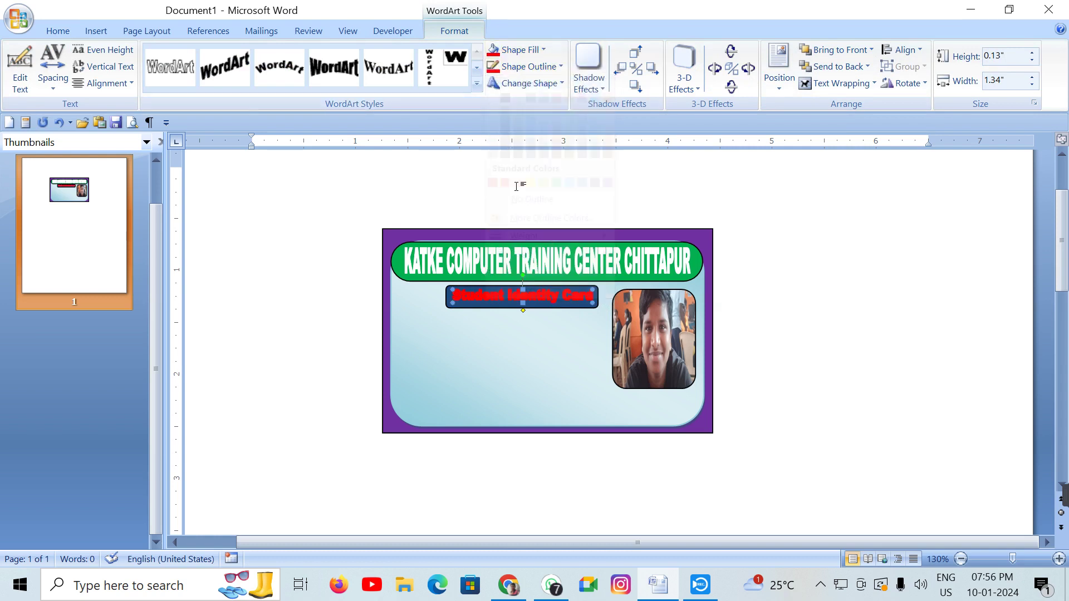
{"action": "left_click", "coordinate": [527, 68]}
{"action": "left_click", "coordinate": [607, 183]}
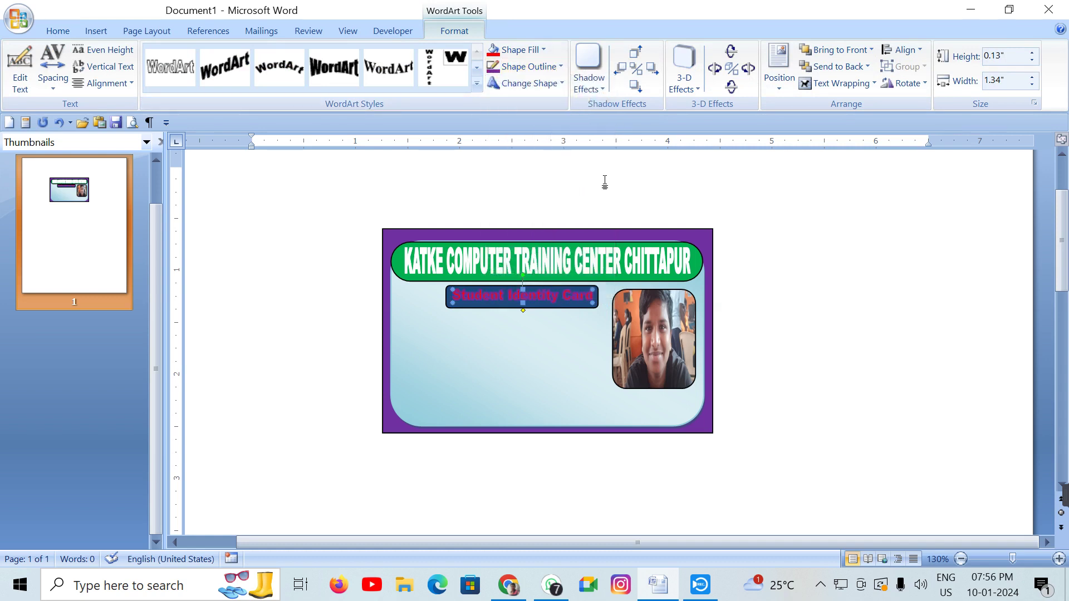
{"action": "left_click", "coordinate": [543, 66]}
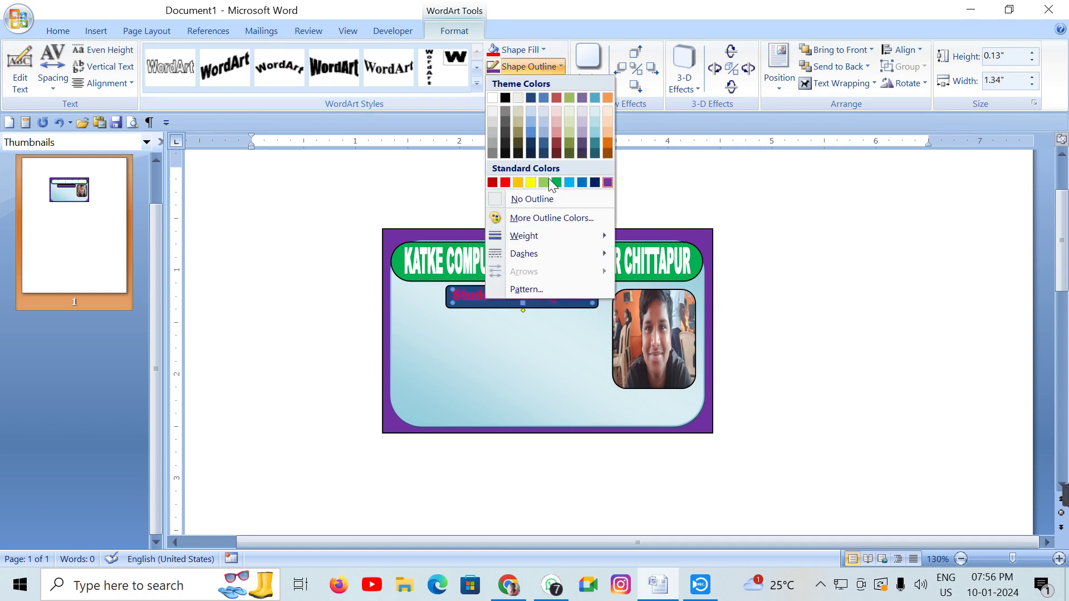
{"action": "left_click", "coordinate": [531, 182]}
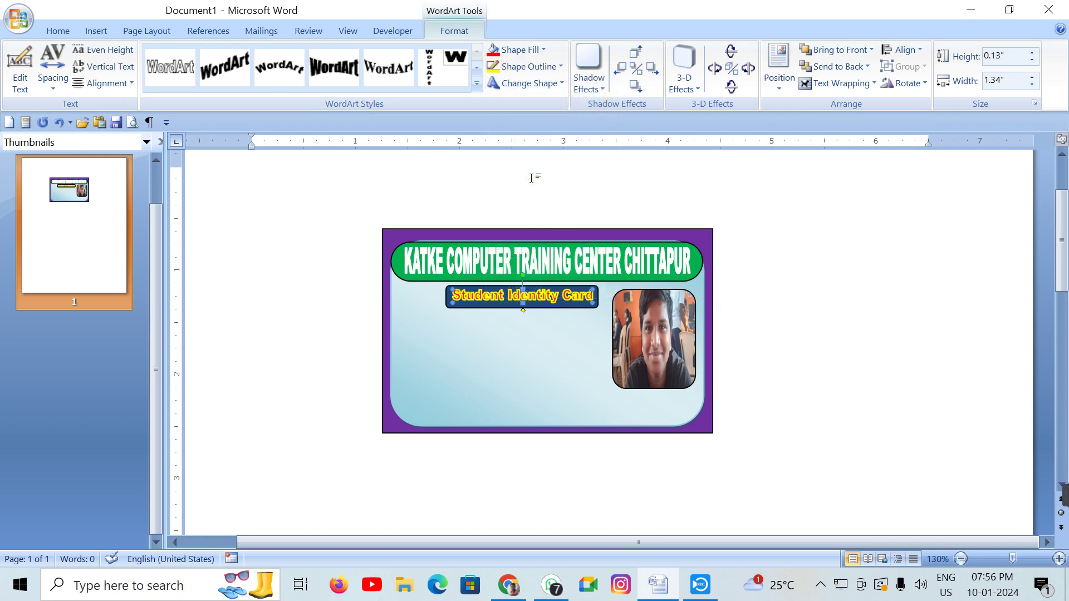
{"action": "left_click", "coordinate": [868, 336]}
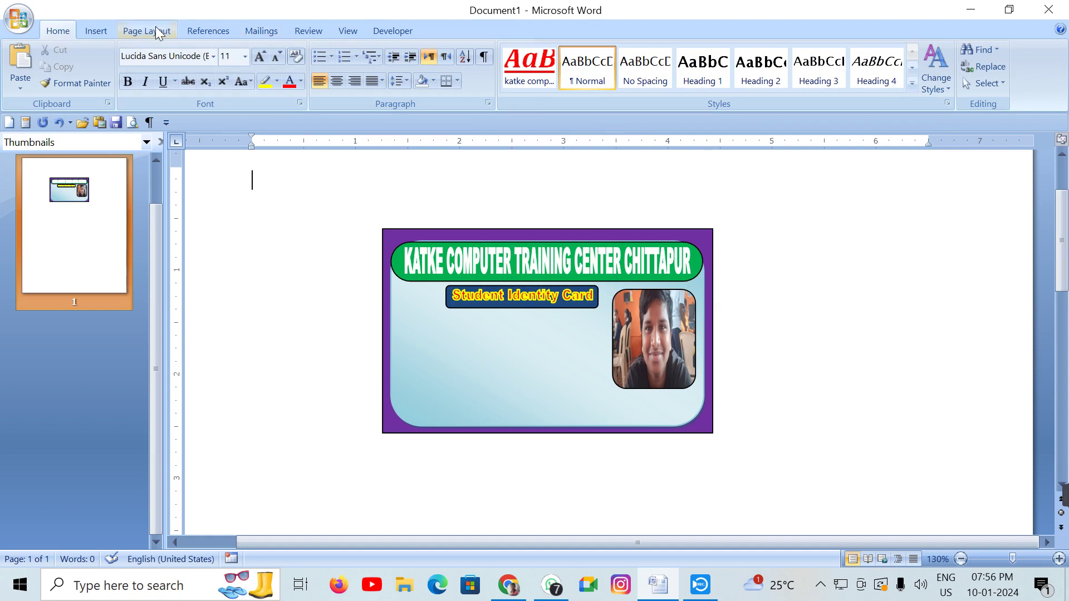
Insert a rainbow-style WordArt reading 'Student name :' followed by the student's name
{"action": "left_click", "coordinate": [93, 34]}
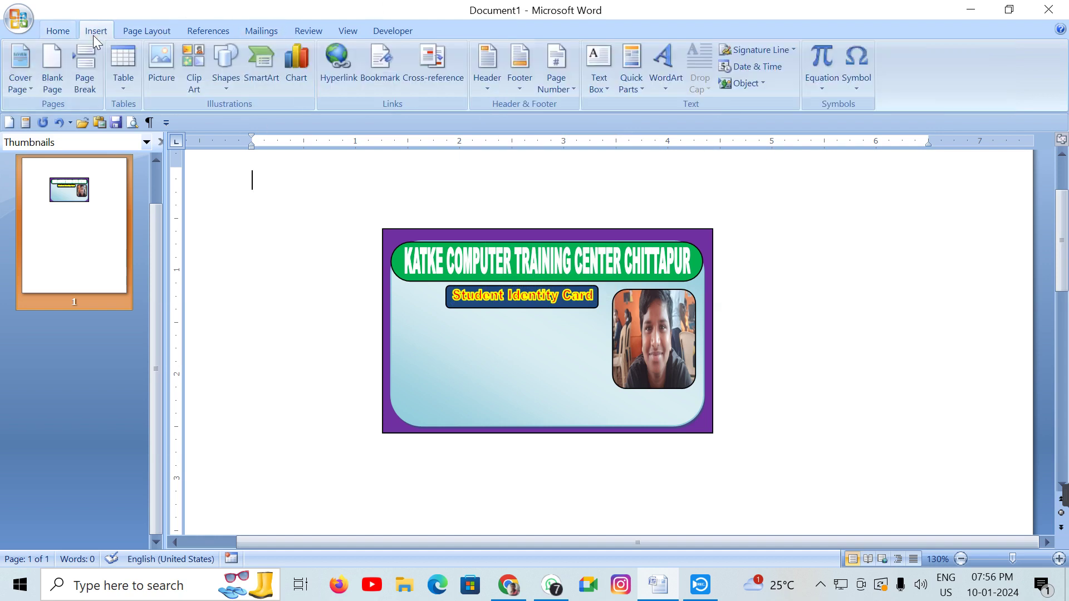
{"action": "left_click", "coordinate": [661, 68]}
{"action": "left_click", "coordinate": [840, 196]}
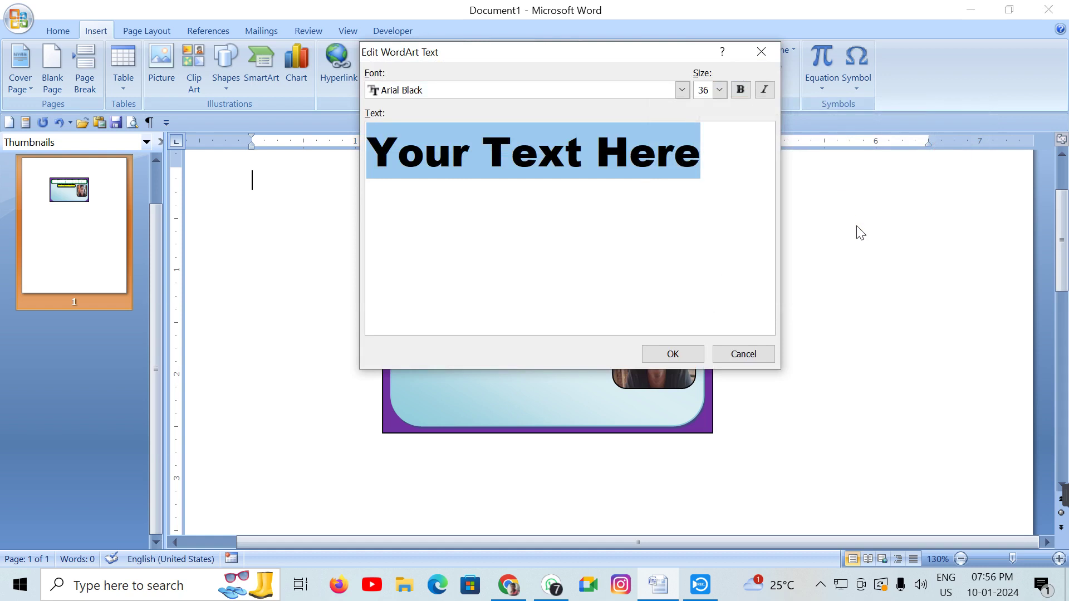
{"action": "type", "text": "Stud"}
{"action": "key", "text": "BackSpace"}
{"action": "key", "text": "BackSpace"}
{"action": "type", "text": "udent n"}
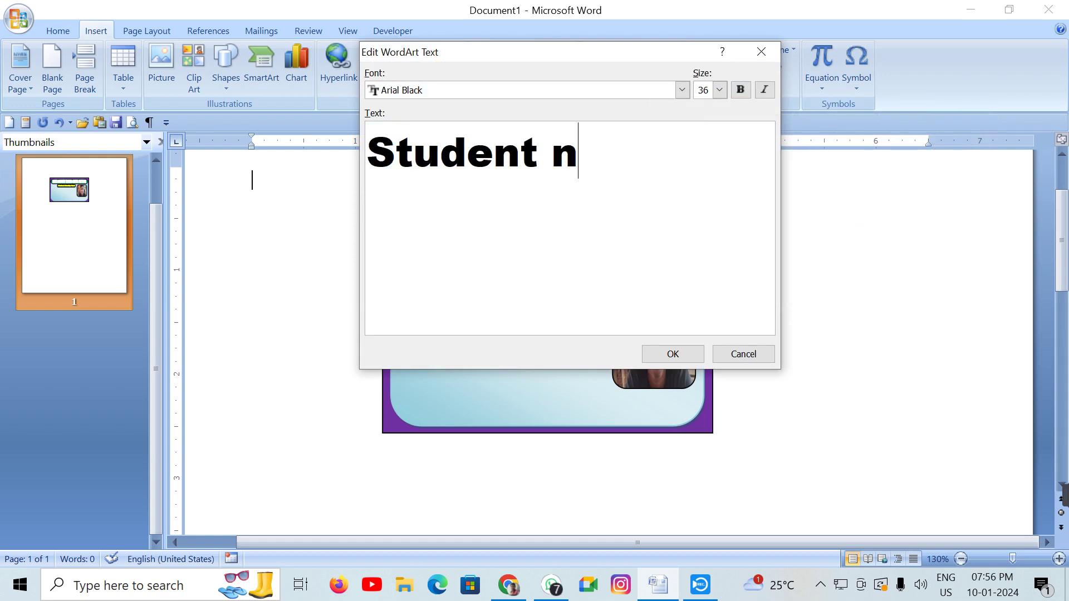
{"action": "type", "text": "ame : "}
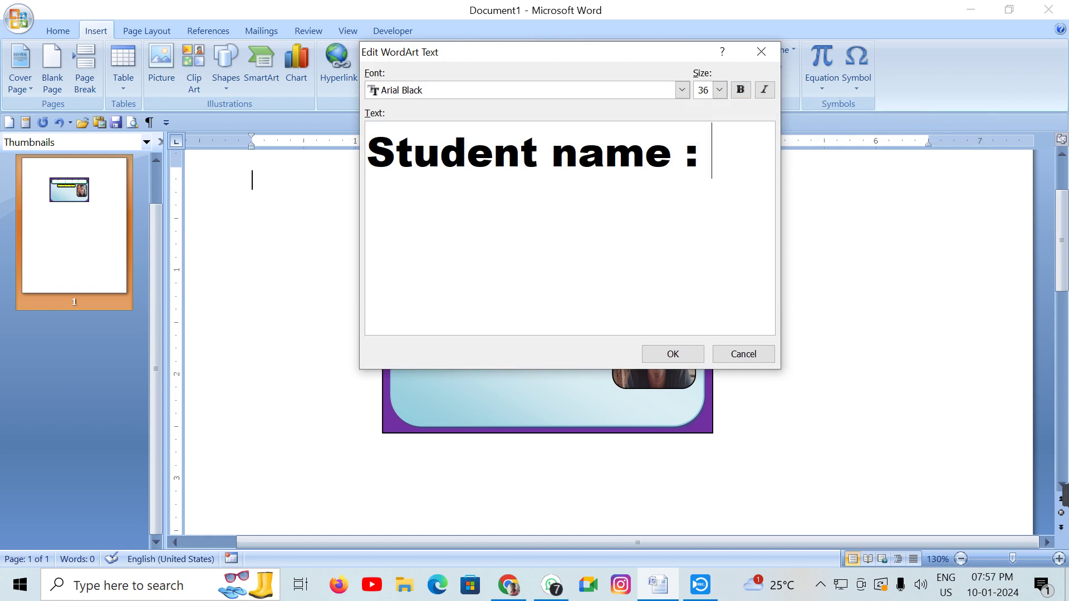
{"action": "type", "text": "Harish"}
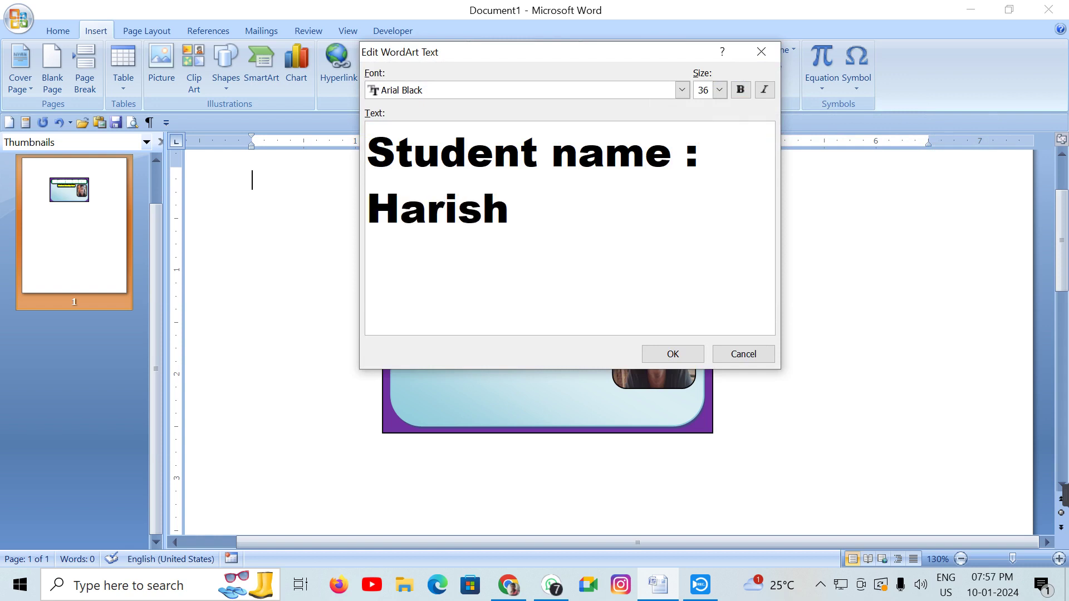
{"action": "left_click", "coordinate": [673, 354]}
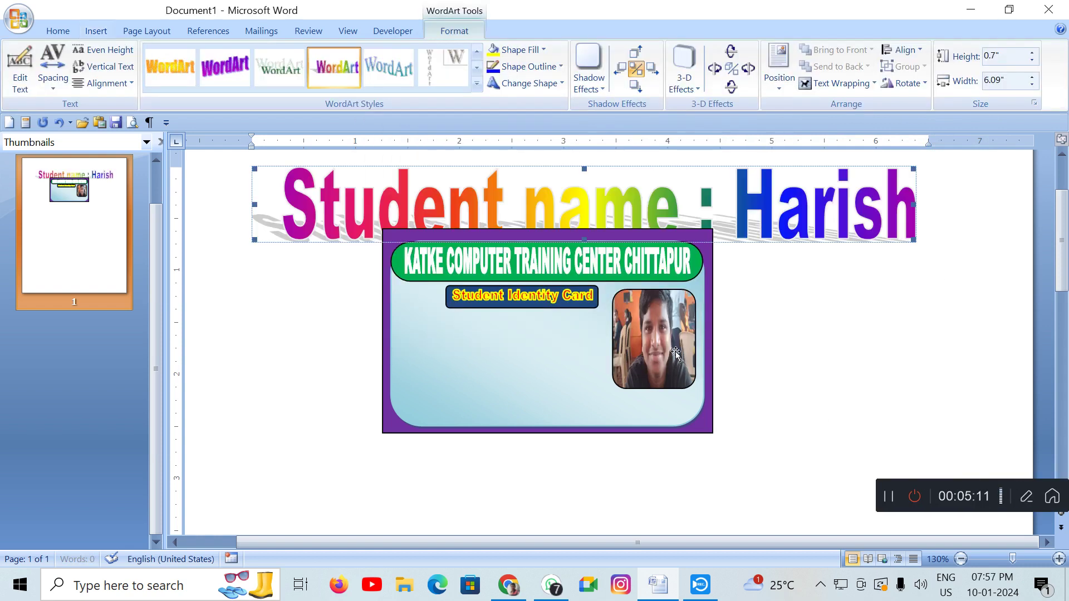
Set the student-name WordArt to In Front of Text, shrink it, and place it below the title
{"action": "left_click", "coordinate": [636, 68]}
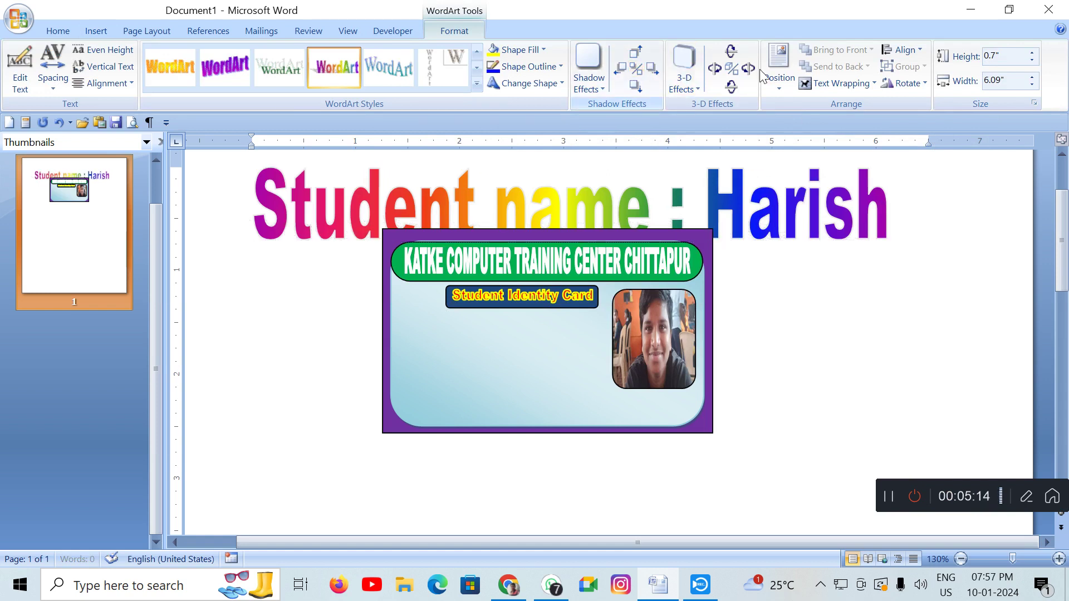
{"action": "left_click", "coordinate": [840, 83]}
{"action": "left_click", "coordinate": [851, 174]}
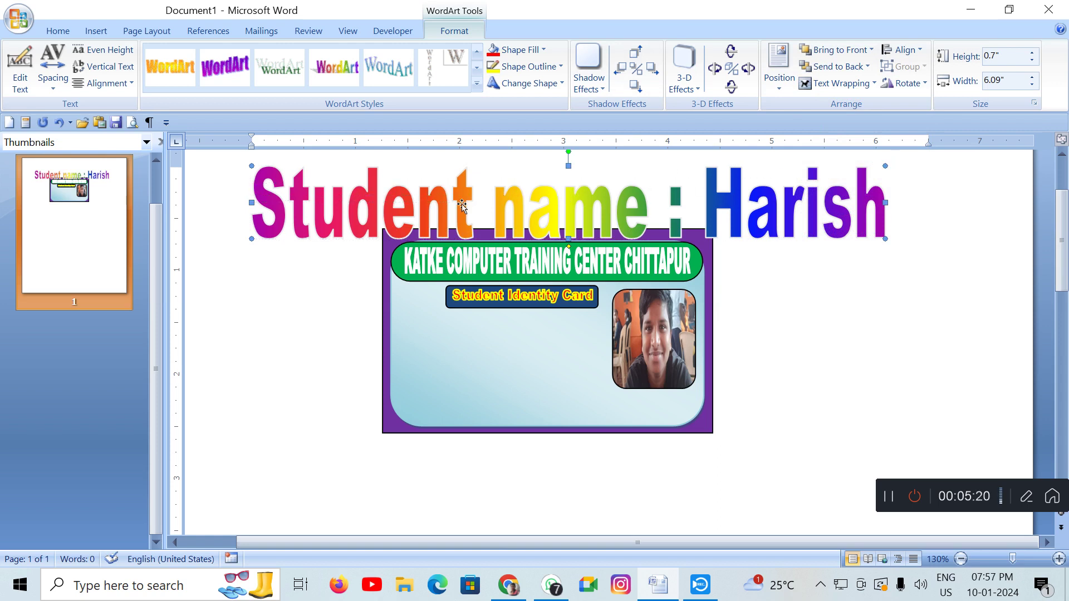
{"action": "left_click_drag", "start_coordinate": [527, 196], "coordinate": [467, 202]}
{"action": "left_click_drag", "start_coordinate": [529, 375], "coordinate": [531, 322]}
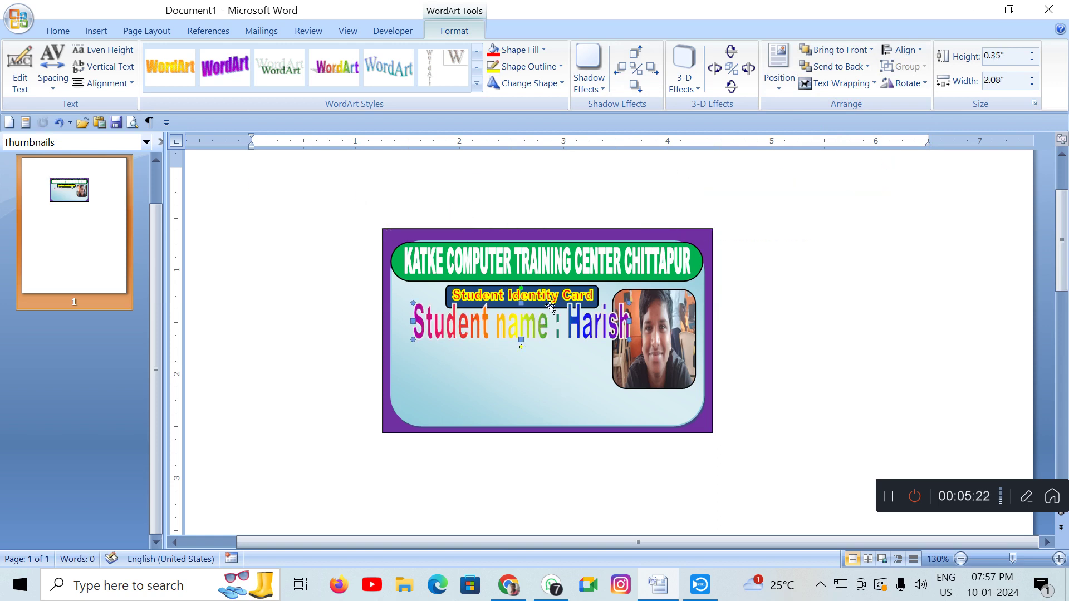
{"action": "mouse_move", "coordinate": [629, 340]}
{"action": "left_mouse_down"}
{"action": "mouse_move", "coordinate": [578, 321]}
{"action": "mouse_move", "coordinate": [551, 329]}
{"action": "left_mouse_up"}
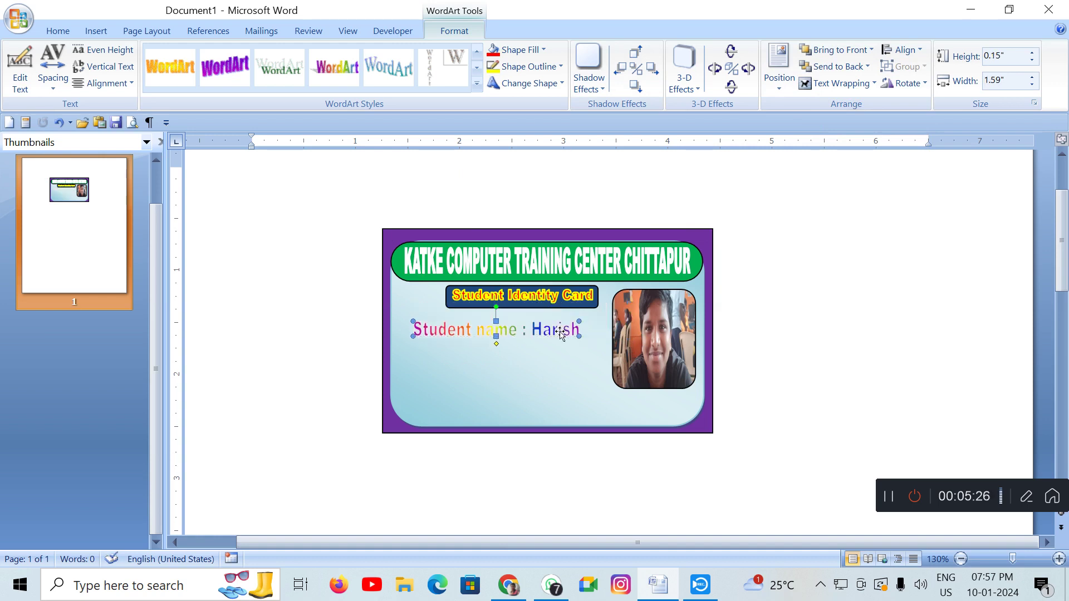
{"action": "left_click", "coordinate": [517, 49]}
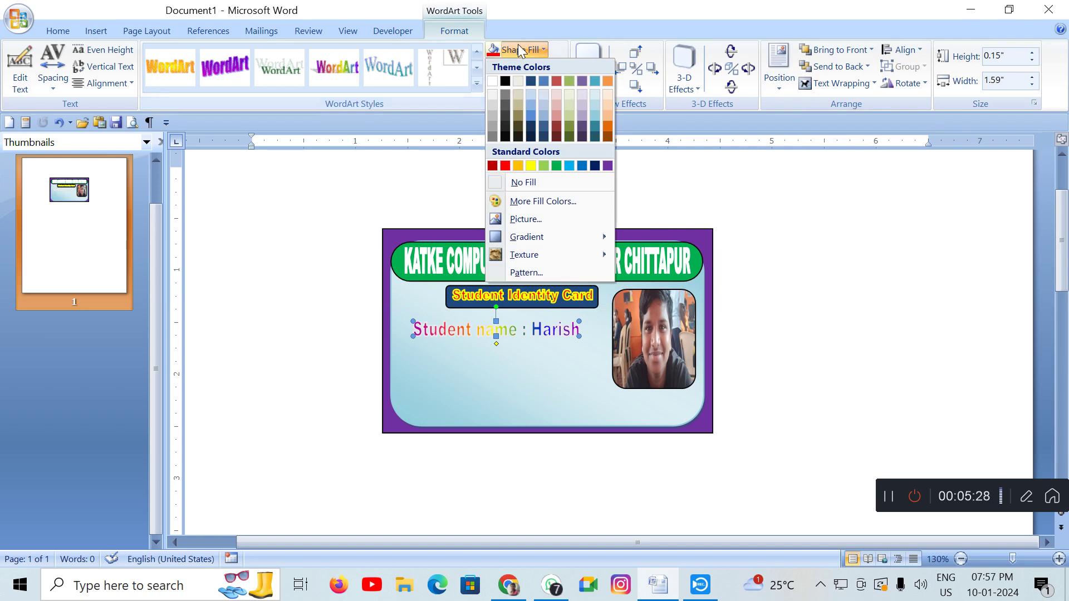
Give the student-name WordArt a purple fill and a light-blue outline
{"action": "left_click", "coordinate": [608, 166]}
{"action": "left_click", "coordinate": [551, 66]}
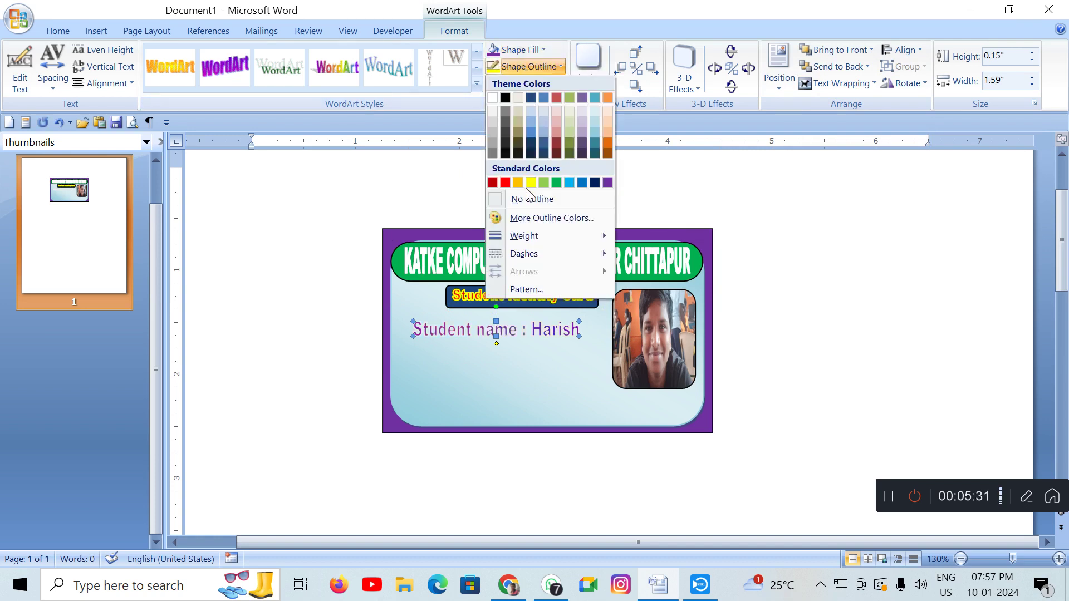
{"action": "left_click", "coordinate": [505, 182]}
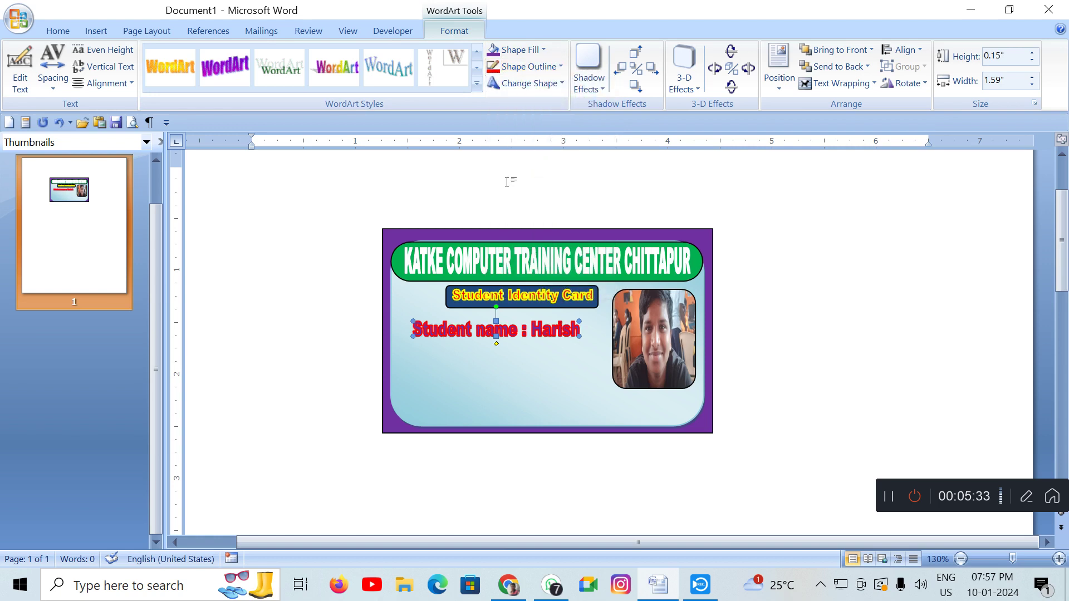
{"action": "left_click", "coordinate": [524, 65]}
{"action": "left_click", "coordinate": [569, 183]}
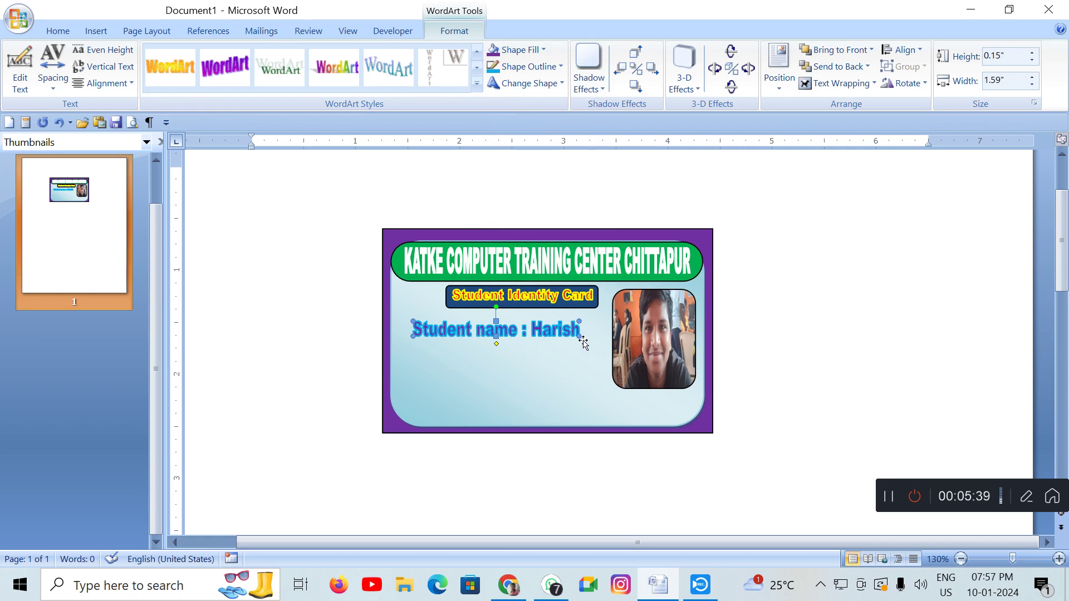
Widen the student-name line, shift it slightly left, and copy it just below
{"action": "left_click_drag", "start_coordinate": [580, 334], "coordinate": [604, 332]}
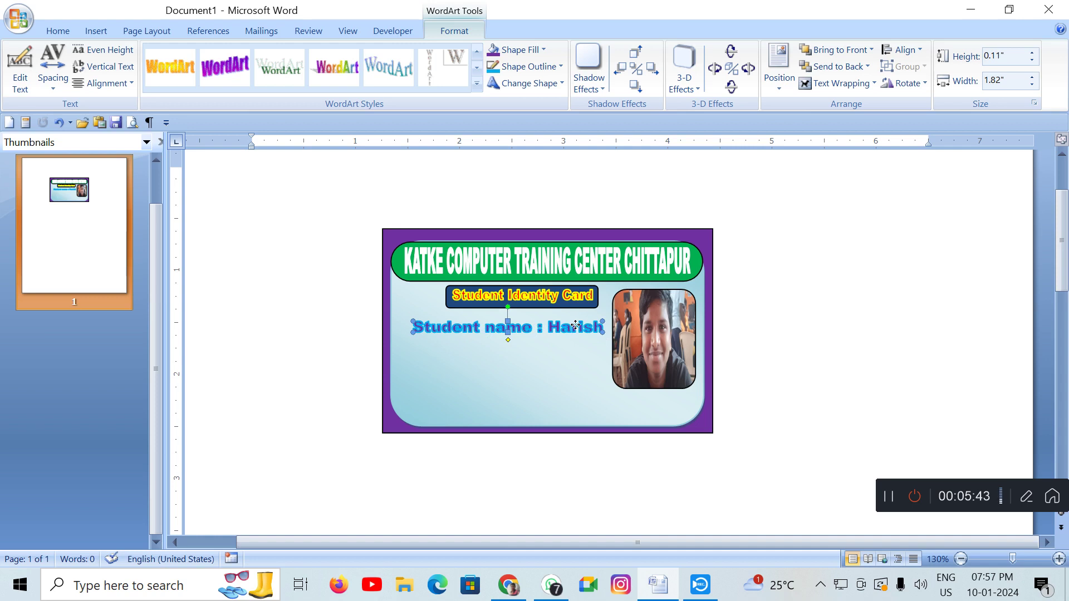
{"action": "left_click_drag", "start_coordinate": [577, 327], "coordinate": [567, 322]}
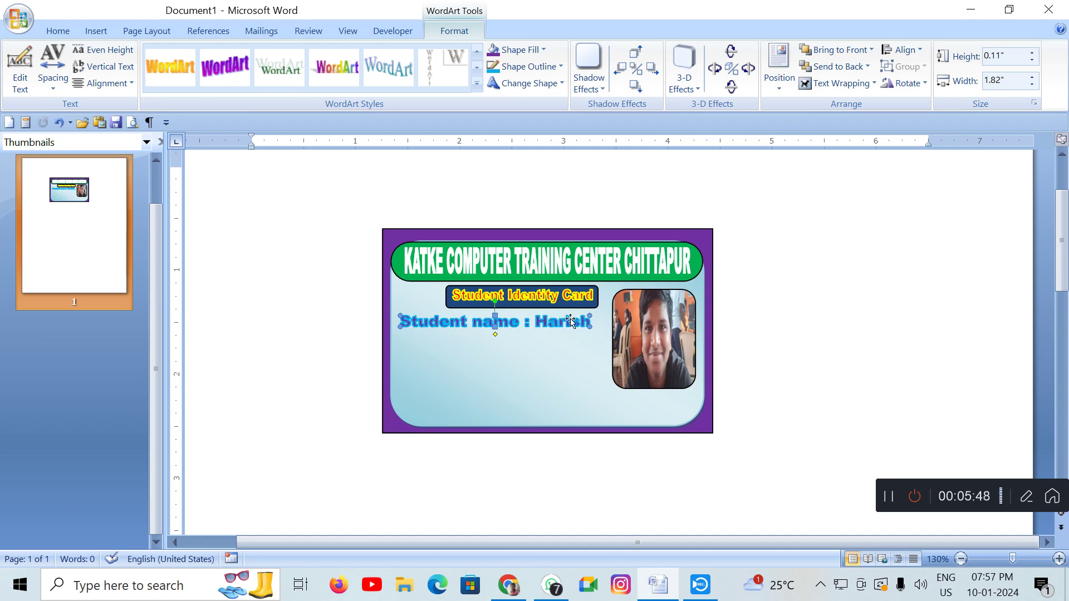
{"action": "left_click_drag", "start_coordinate": [574, 323], "coordinate": [577, 349]}
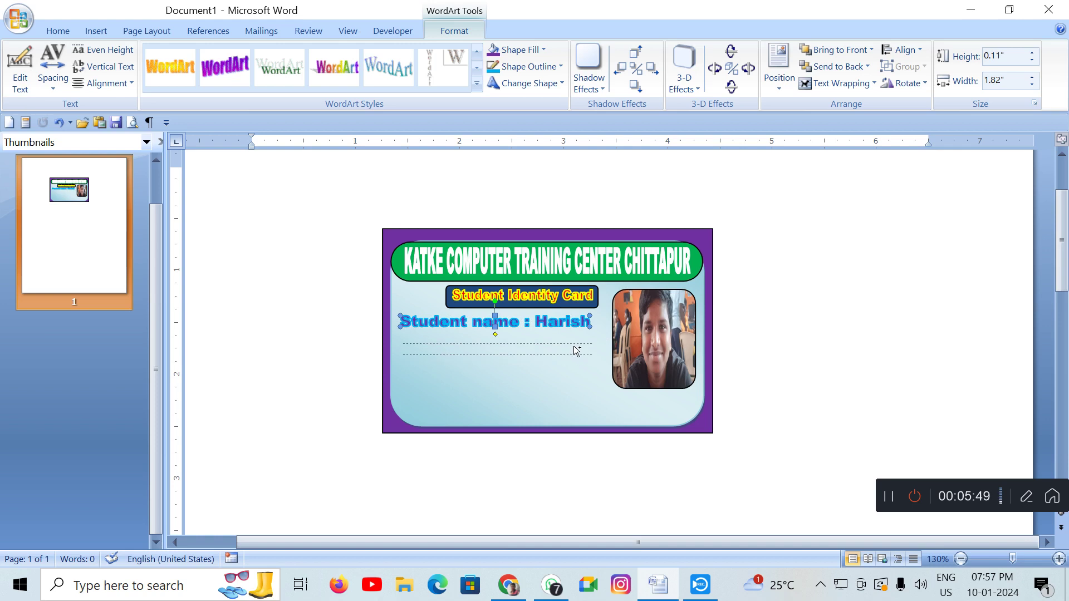
{"action": "left_click", "coordinate": [573, 346]}
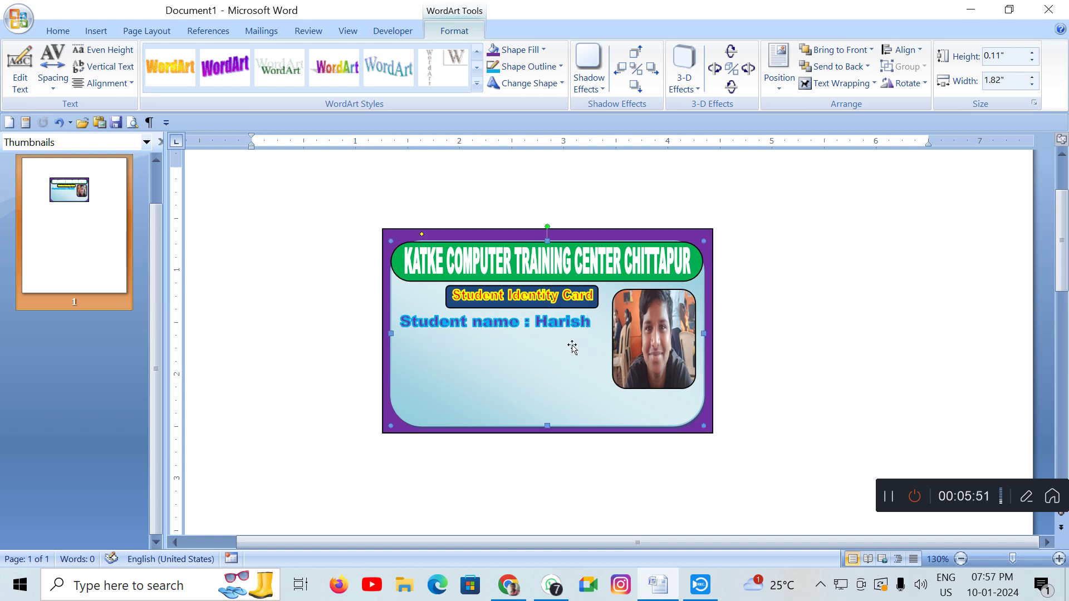
Send the gradient card and the purple outer rectangle to the back
{"action": "left_click", "coordinate": [454, 31]}
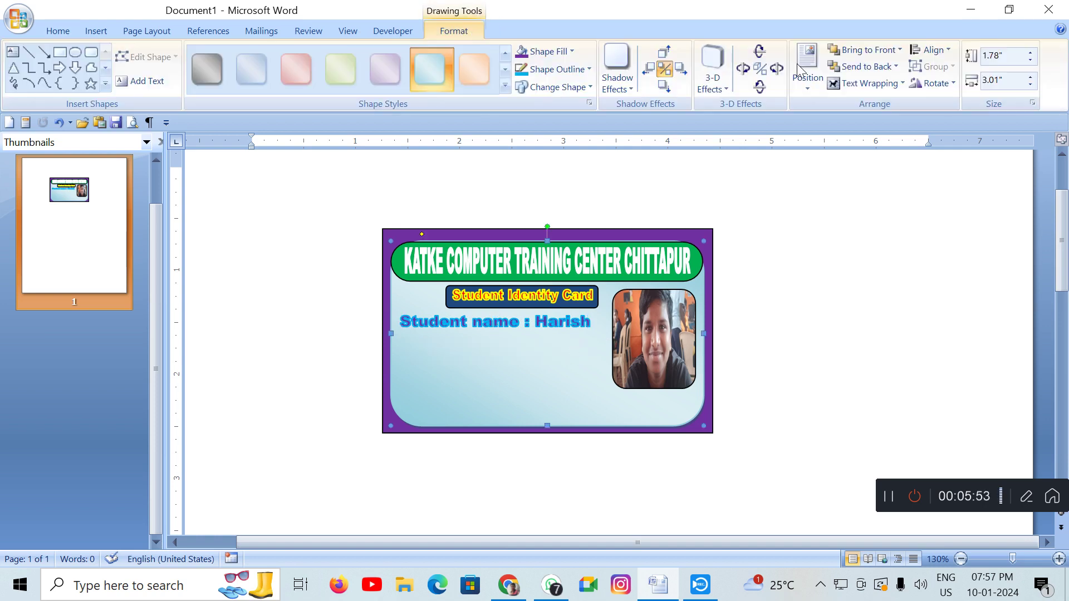
{"action": "left_click", "coordinate": [863, 66]}
{"action": "left_click", "coordinate": [590, 384]}
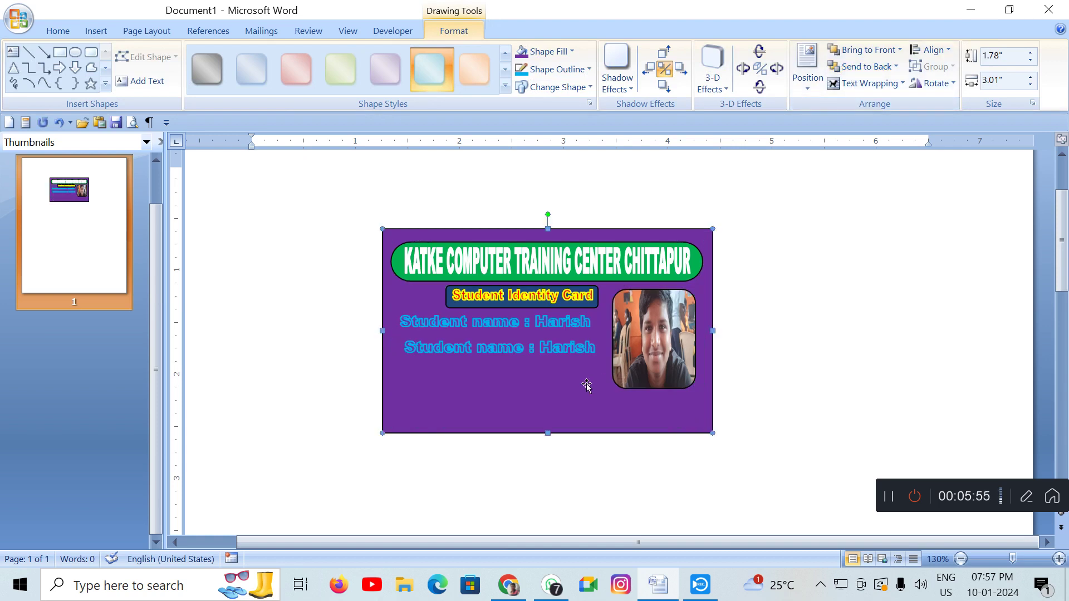
{"action": "left_click", "coordinate": [863, 66]}
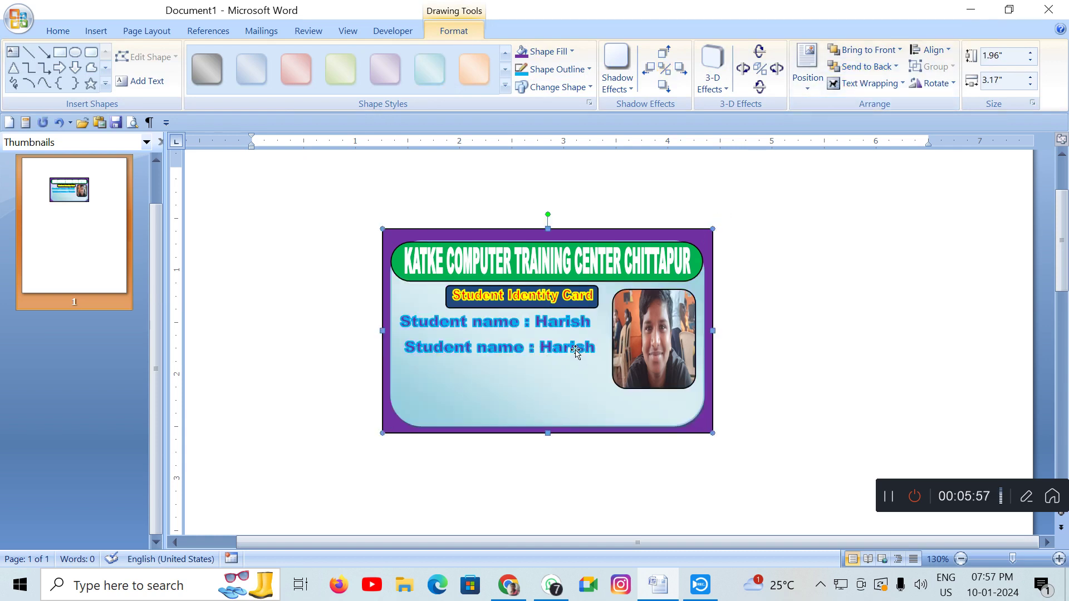
Change the copied line to 'Father name :' plus the father's name, nudge it up, and copy it lower
{"action": "left_click", "coordinate": [572, 350]}
{"action": "left_click", "coordinate": [453, 31]}
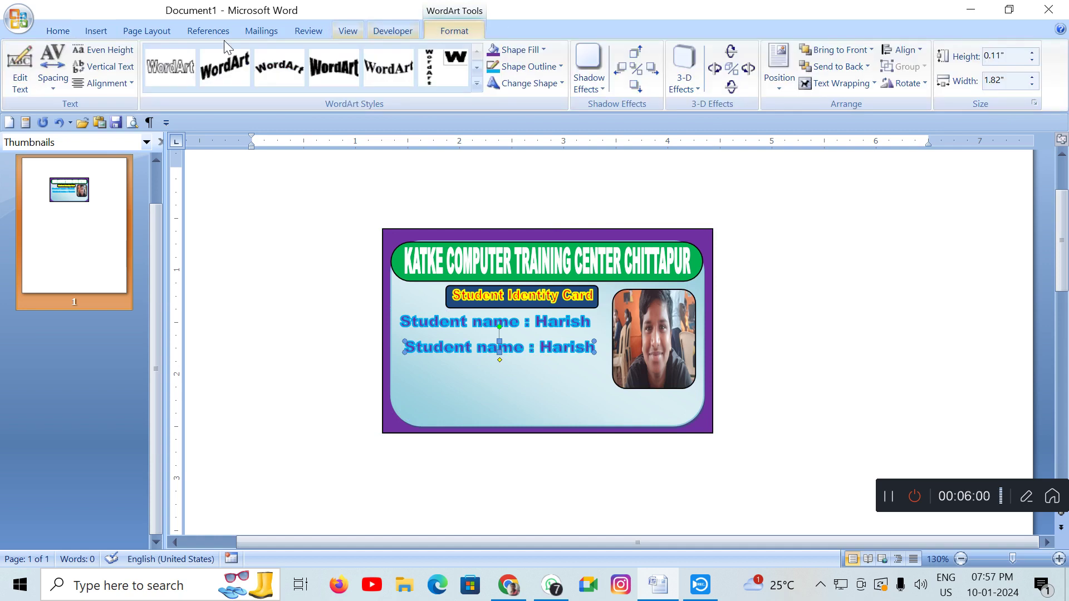
{"action": "left_click", "coordinate": [21, 78]}
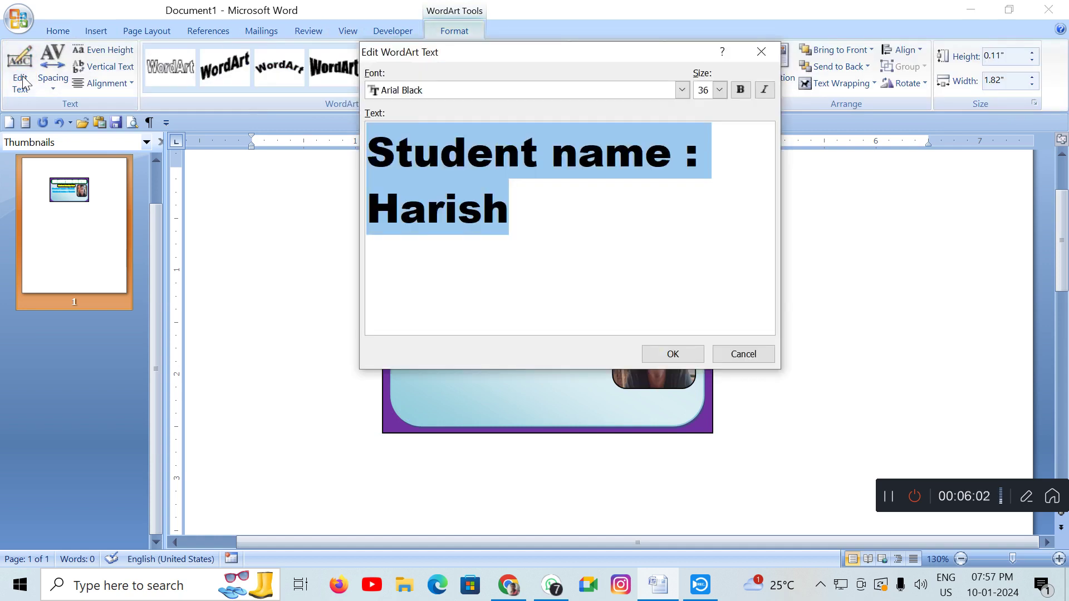
{"action": "type", "text": "Father name : Sabanna"}
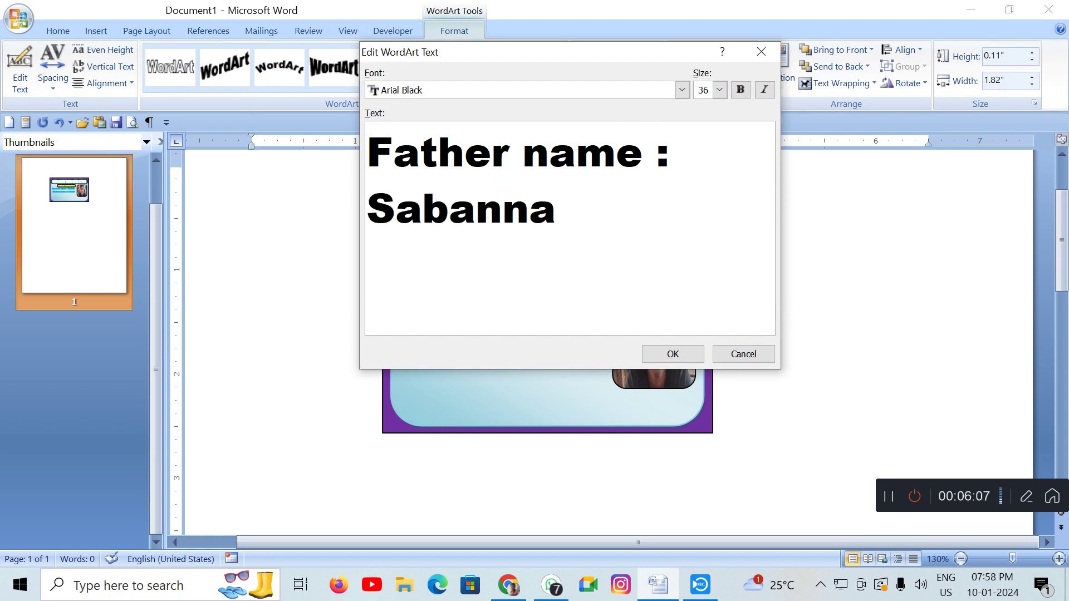
{"action": "left_click", "coordinate": [672, 354]}
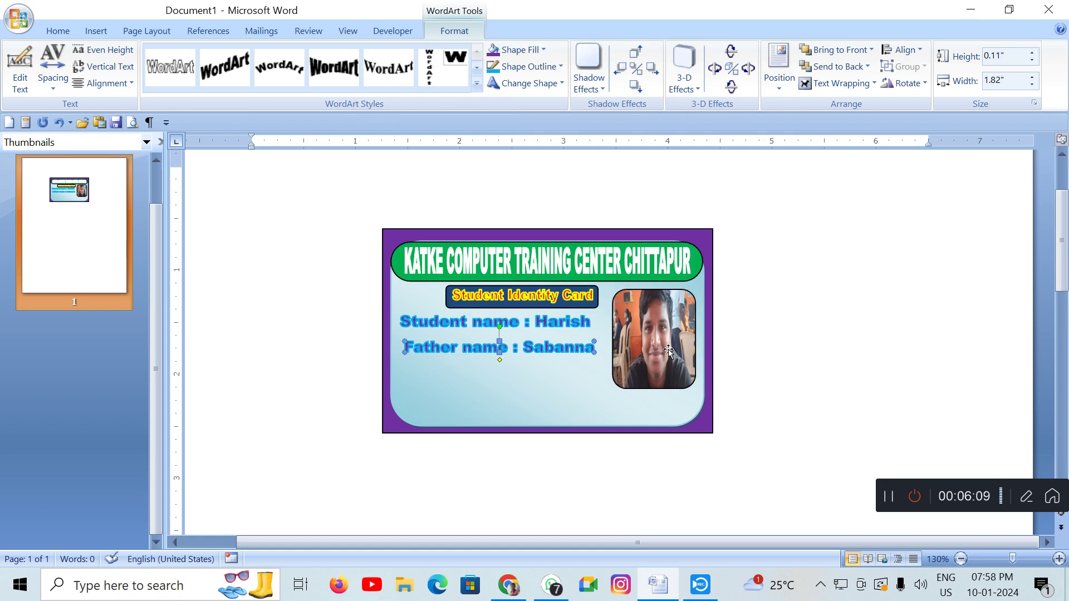
{"action": "key", "text": "Up"}
{"action": "key", "text": "Up"}
{"action": "key", "text": "Up"}
{"action": "key", "text": "Up"}
{"action": "key", "text": "Up"}
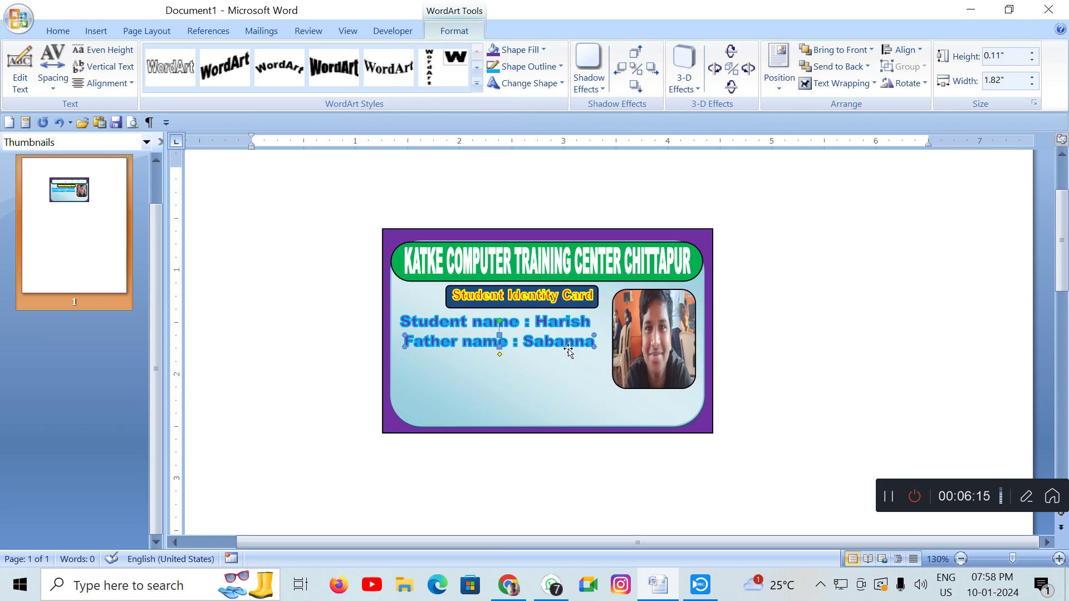
{"action": "left_click_drag", "start_coordinate": [567, 354], "coordinate": [565, 371]}
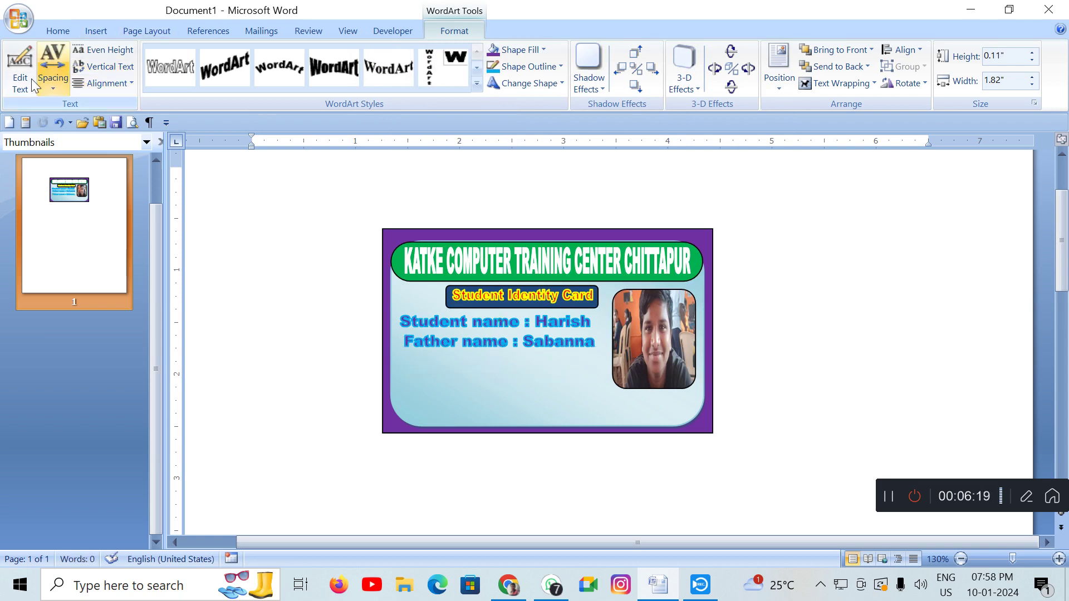
Send the gradient card and purple rectangle behind the other objects again
{"action": "left_click", "coordinate": [518, 401]}
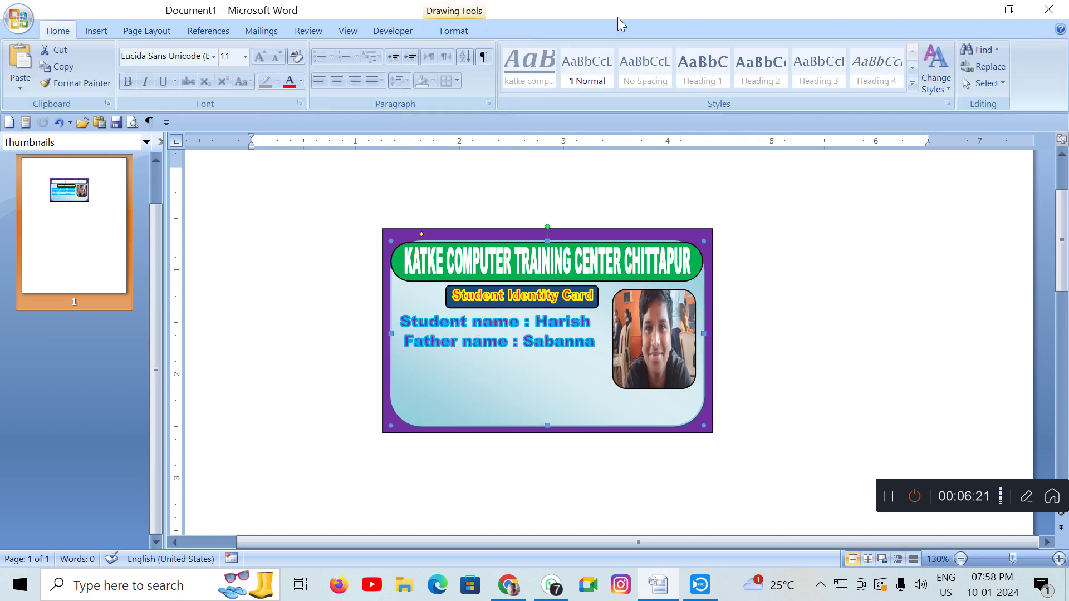
{"action": "left_click", "coordinate": [446, 31]}
{"action": "left_click", "coordinate": [891, 68]}
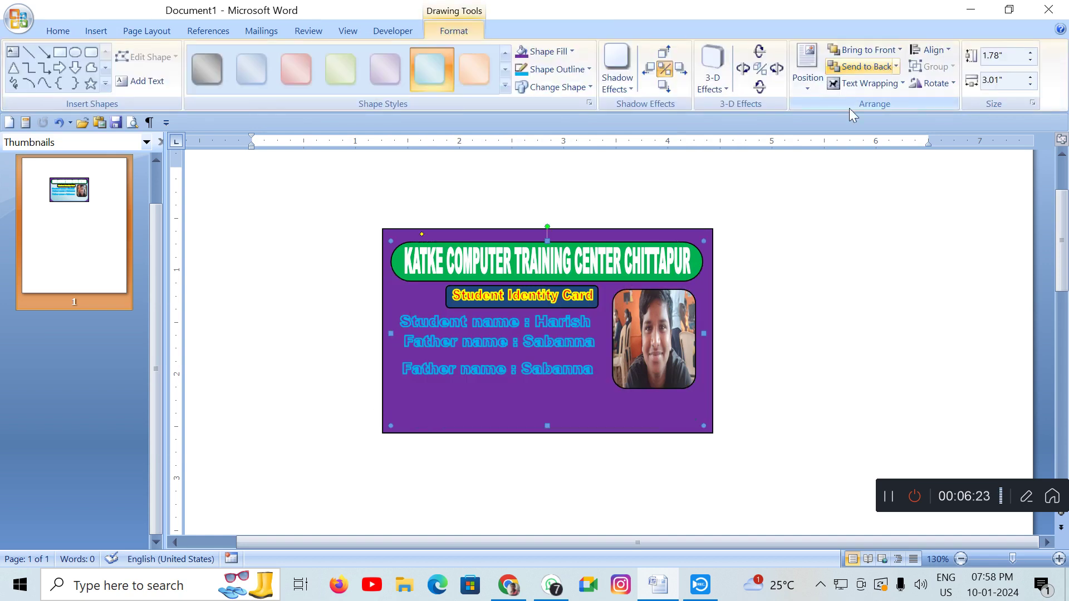
{"action": "left_click", "coordinate": [610, 407]}
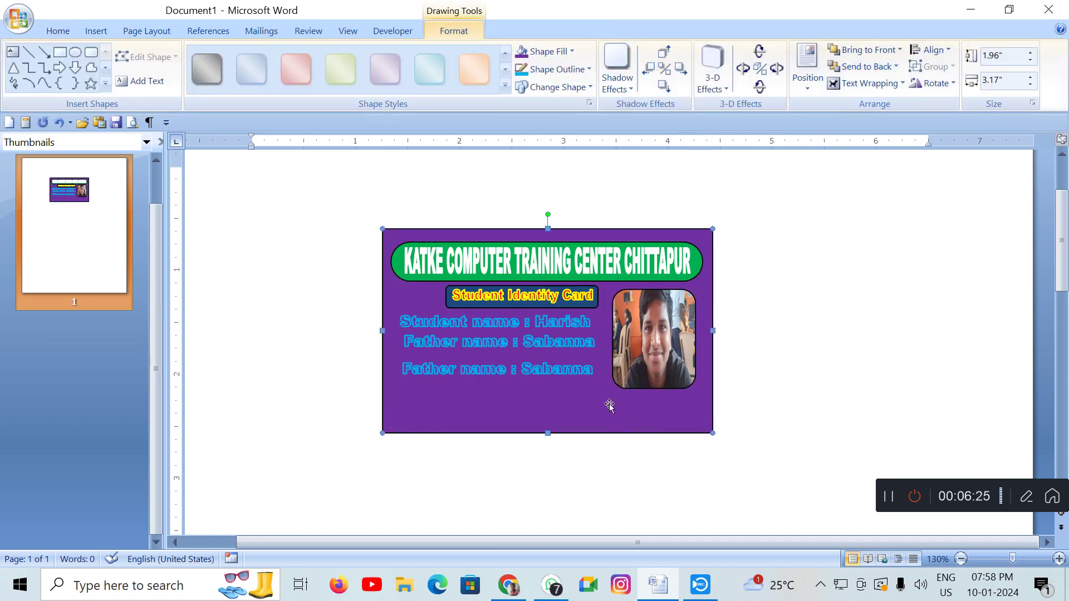
{"action": "left_click", "coordinate": [863, 66]}
Change the third line's text to 'DOB : 06-04-2007'
{"action": "left_click", "coordinate": [564, 352]}
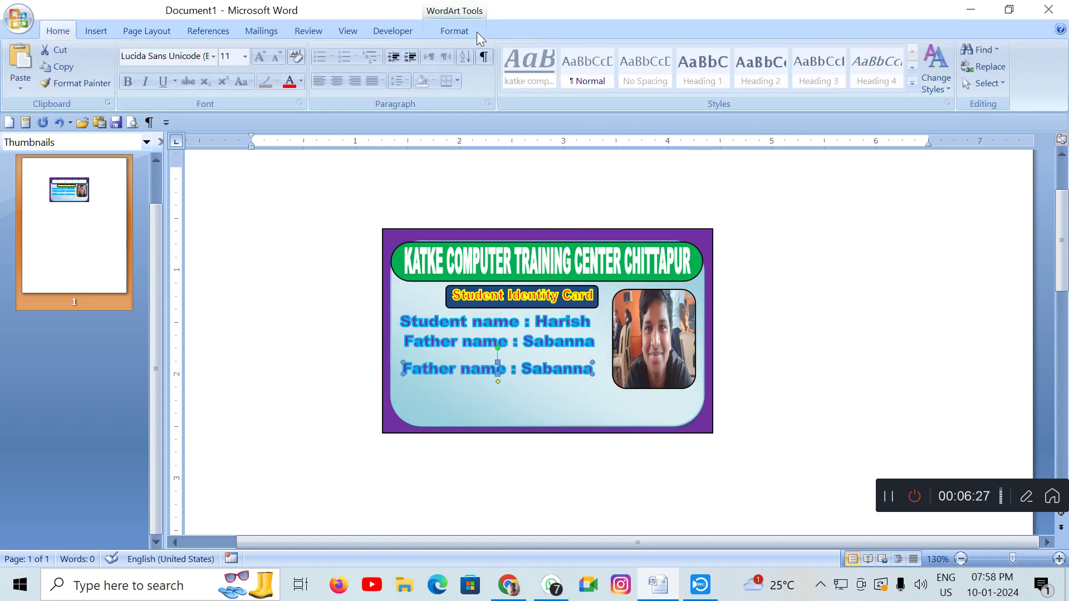
{"action": "left_click", "coordinate": [476, 35]}
{"action": "left_click", "coordinate": [20, 64]}
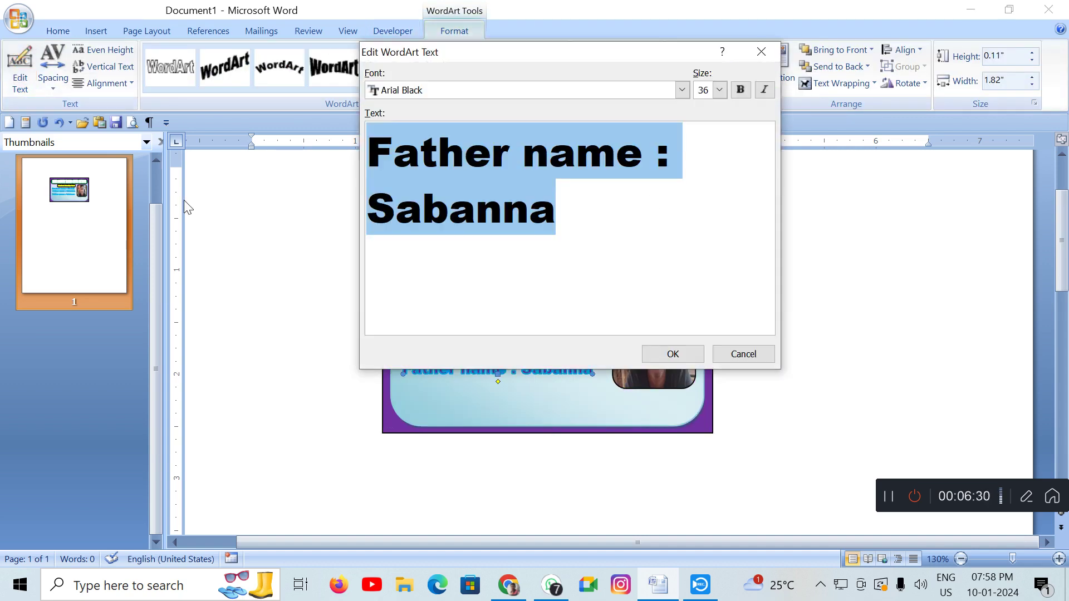
{"action": "key", "text": "BackSpace"}
{"action": "type", "text": "DO"}
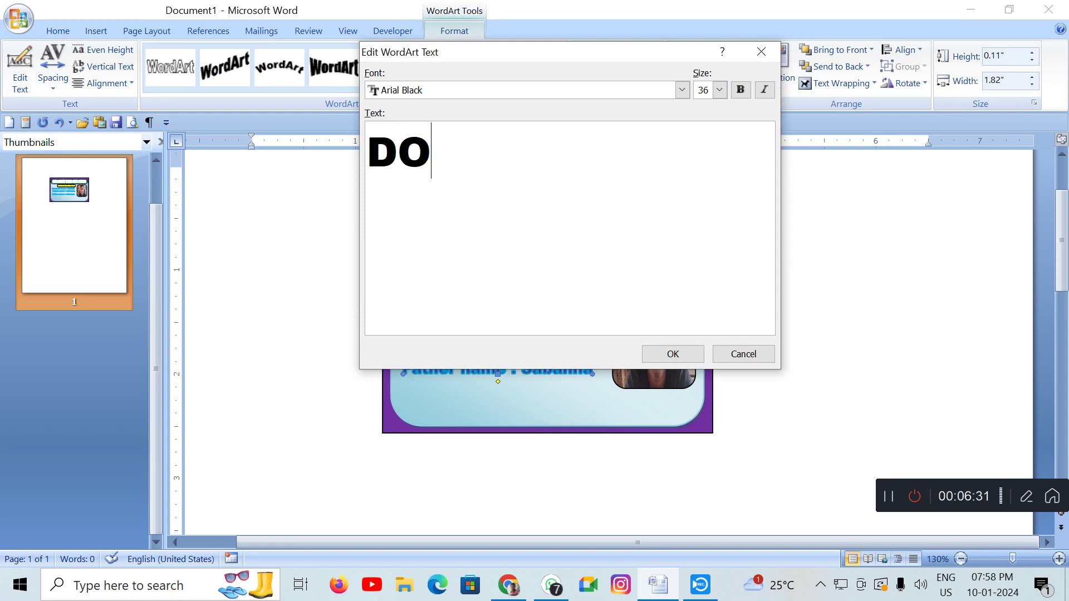
{"action": "type", "text": "B : "}
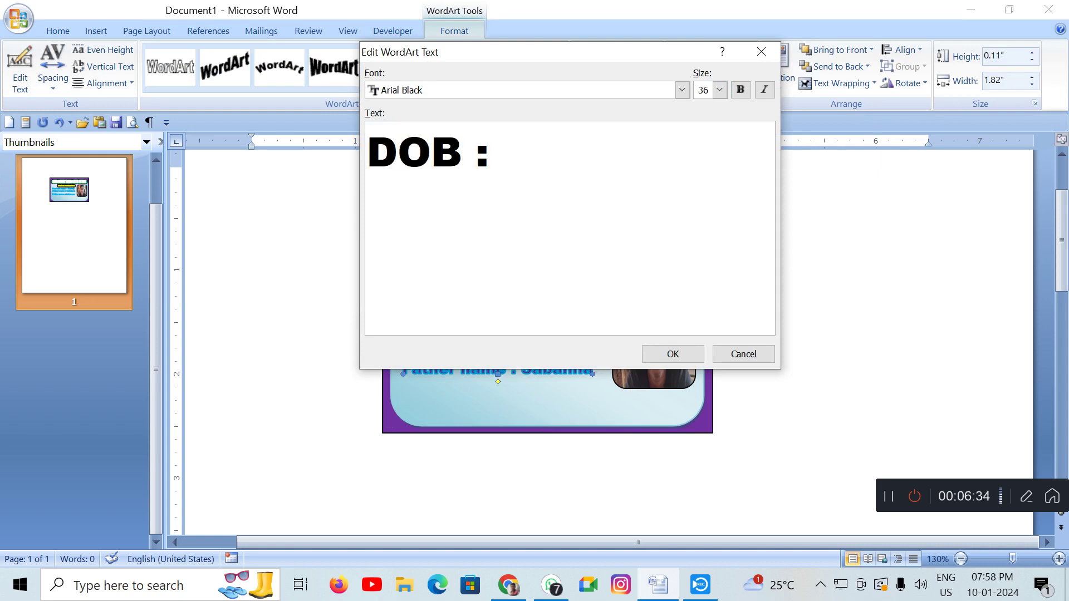
{"action": "type", "text": "0"}
{"action": "key", "text": "BackSpace"}
{"action": "type", "text": "06-04-2007"}
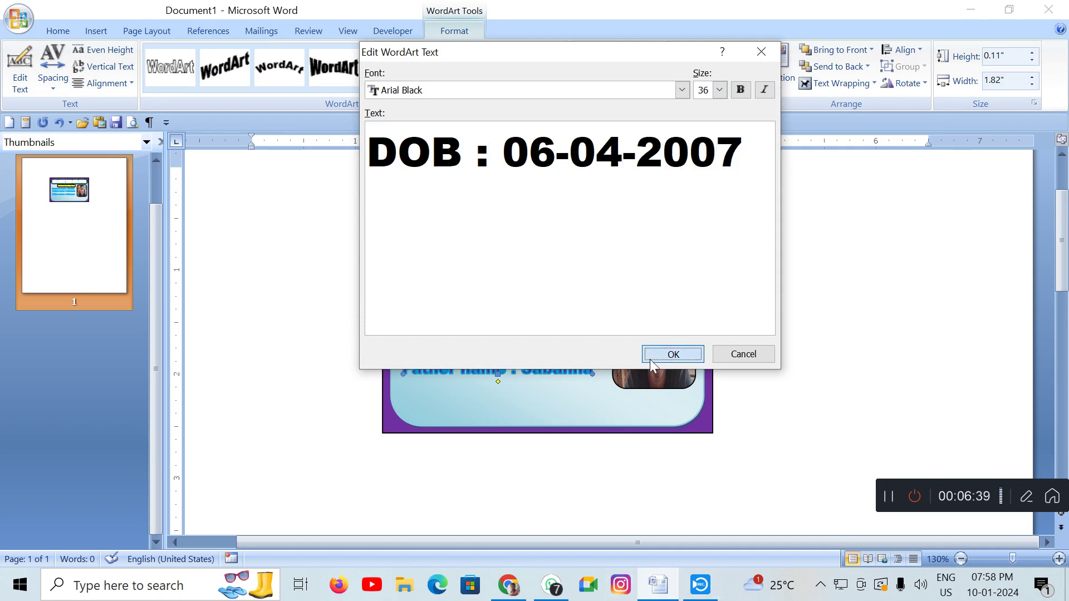
{"action": "left_click", "coordinate": [653, 365]}
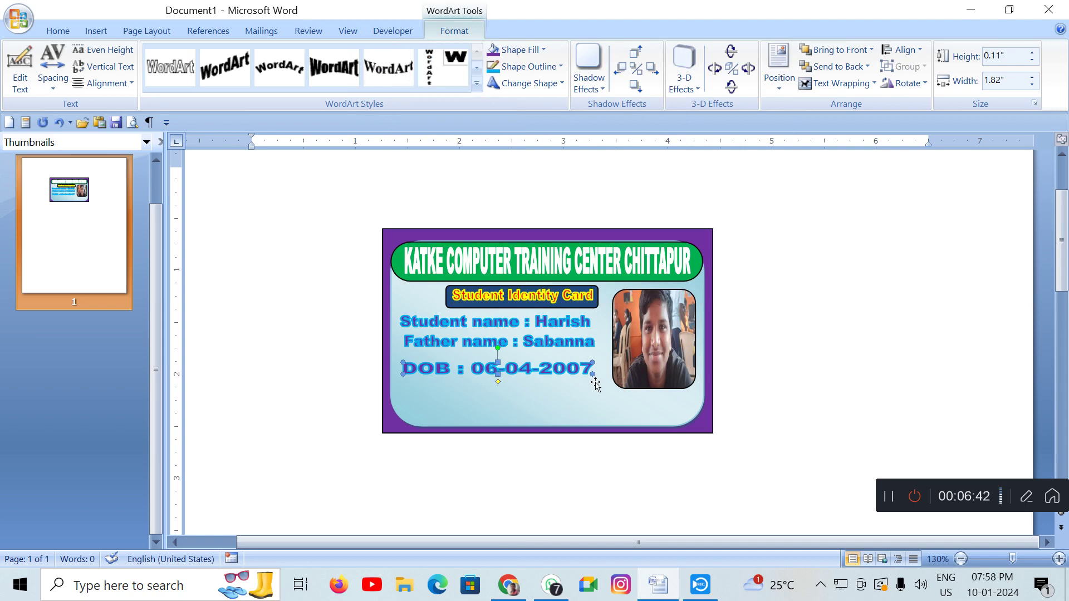
Resize the DOB line under the Father name line so its text isn't squashed
{"action": "left_click_drag", "start_coordinate": [564, 372], "coordinate": [597, 381]}
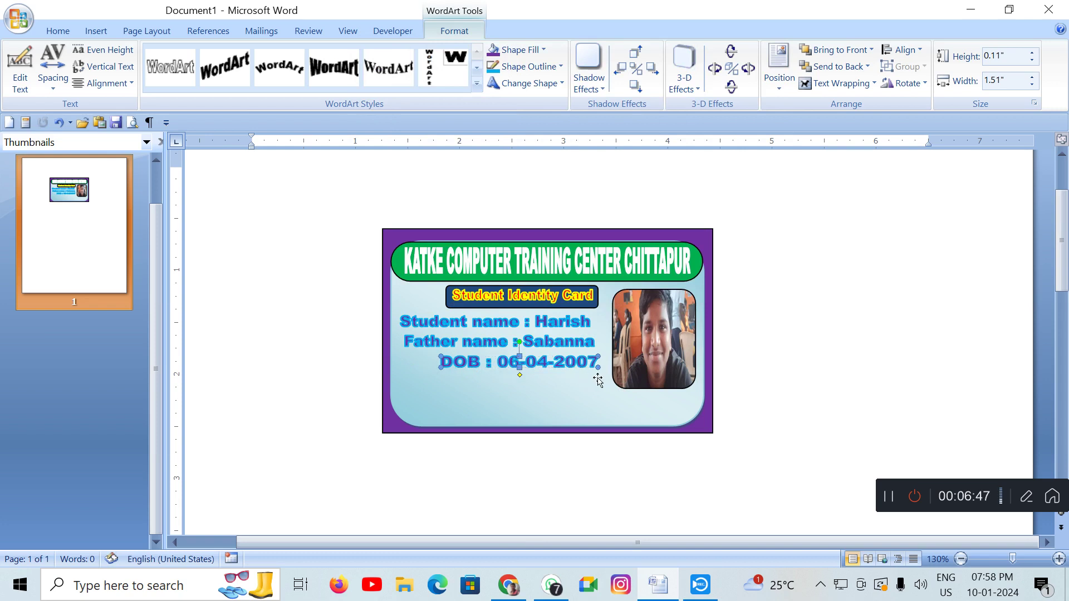
{"action": "left_click_drag", "start_coordinate": [561, 362], "coordinate": [564, 362]}
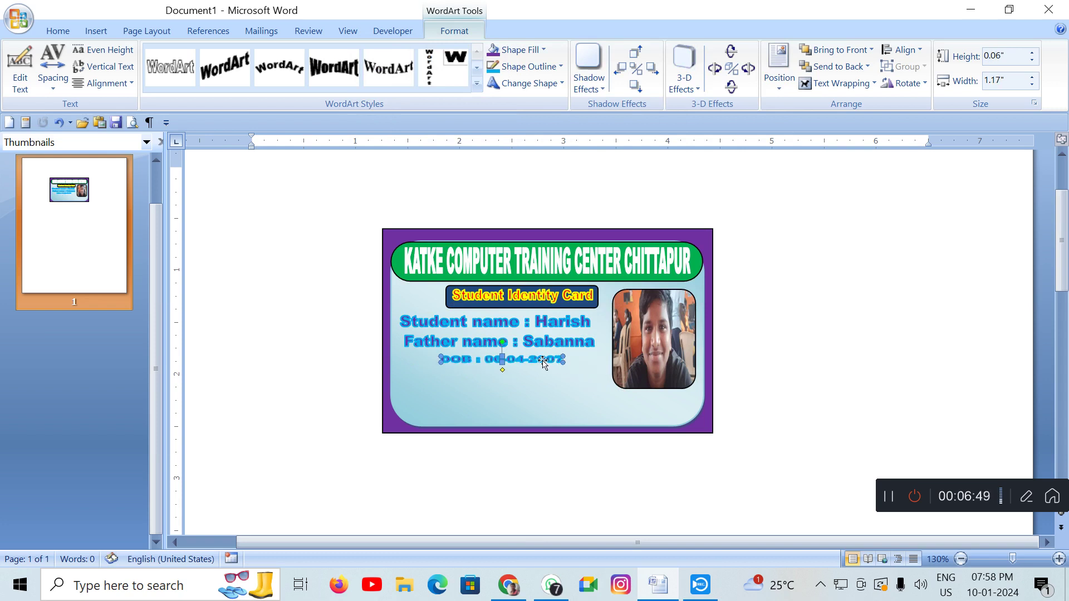
{"action": "left_click_drag", "start_coordinate": [573, 366], "coordinate": [580, 362]}
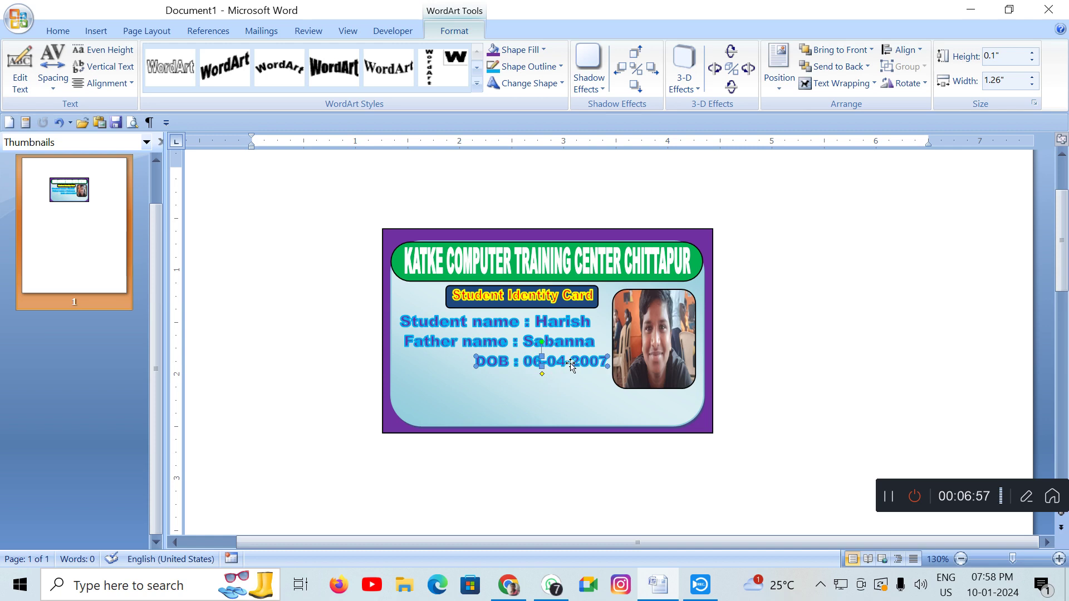
Send the light-blue card panel and purple rectangle to the back
{"action": "left_click", "coordinate": [896, 343]}
{"action": "left_click", "coordinate": [521, 427]}
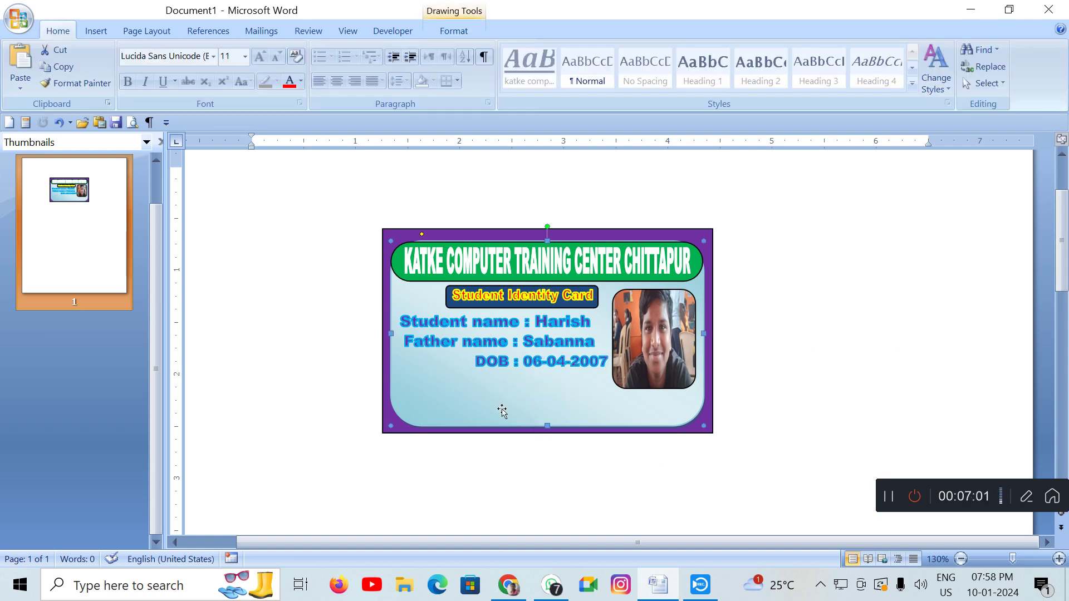
{"action": "left_click", "coordinate": [456, 31]}
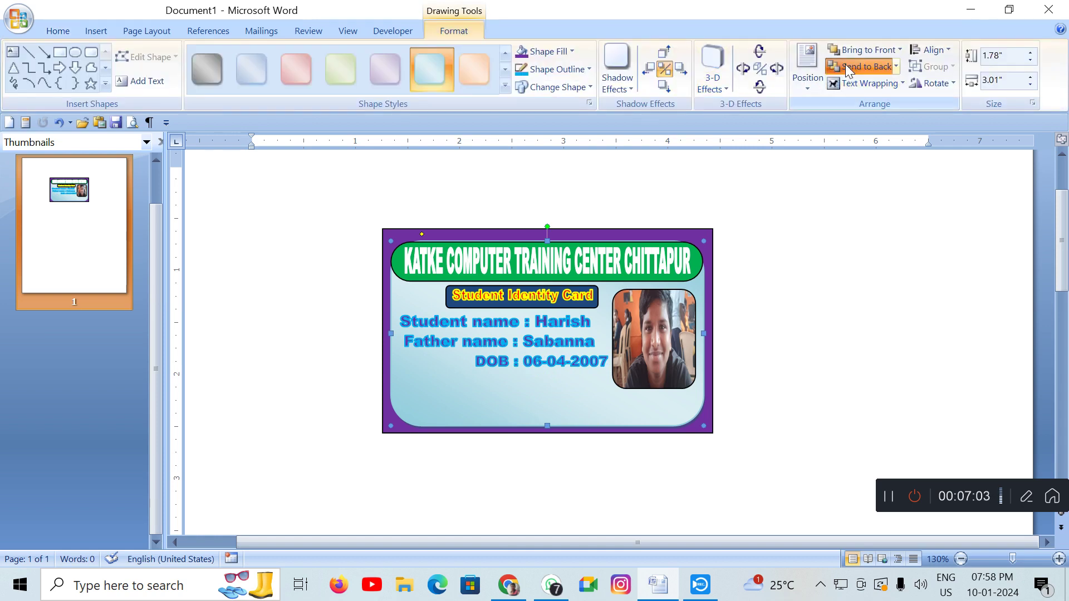
{"action": "left_click", "coordinate": [845, 65]}
{"action": "left_click", "coordinate": [619, 417]}
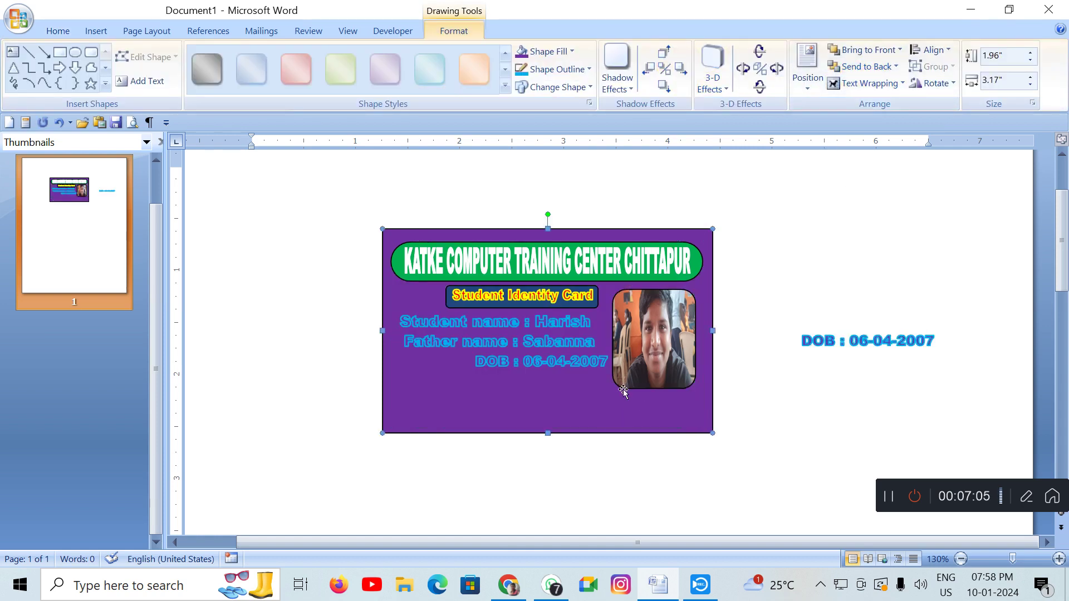
{"action": "left_click", "coordinate": [862, 66]}
Move the DOB copy below the DOB line and change it to 'D.O.J : 01-01-2024'
{"action": "left_click", "coordinate": [860, 350]}
{"action": "double_click", "coordinate": [882, 345]}
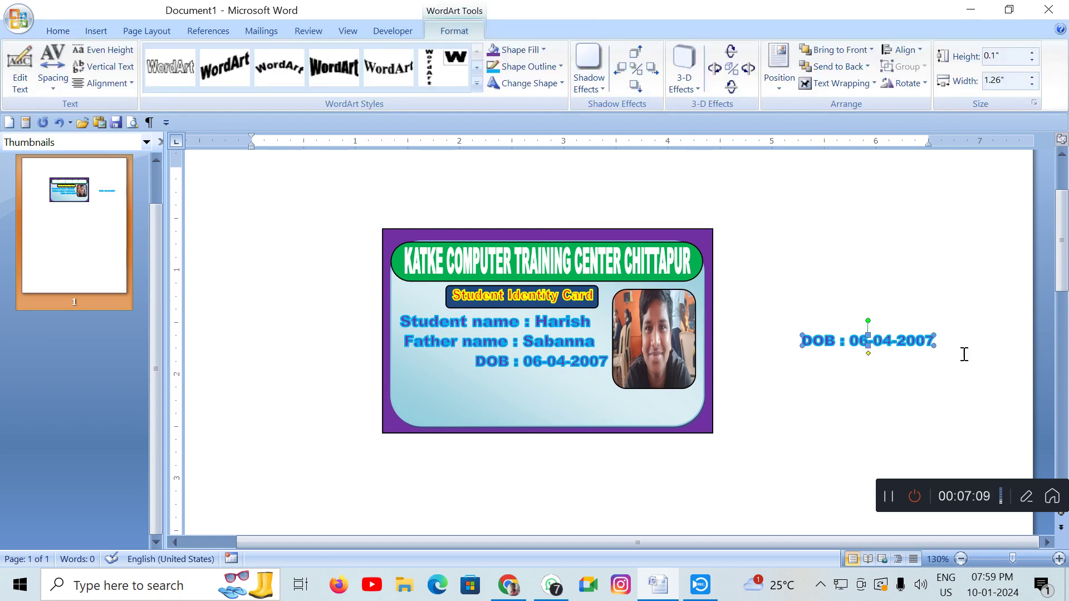
{"action": "left_click_drag", "start_coordinate": [908, 340], "coordinate": [646, 387]}
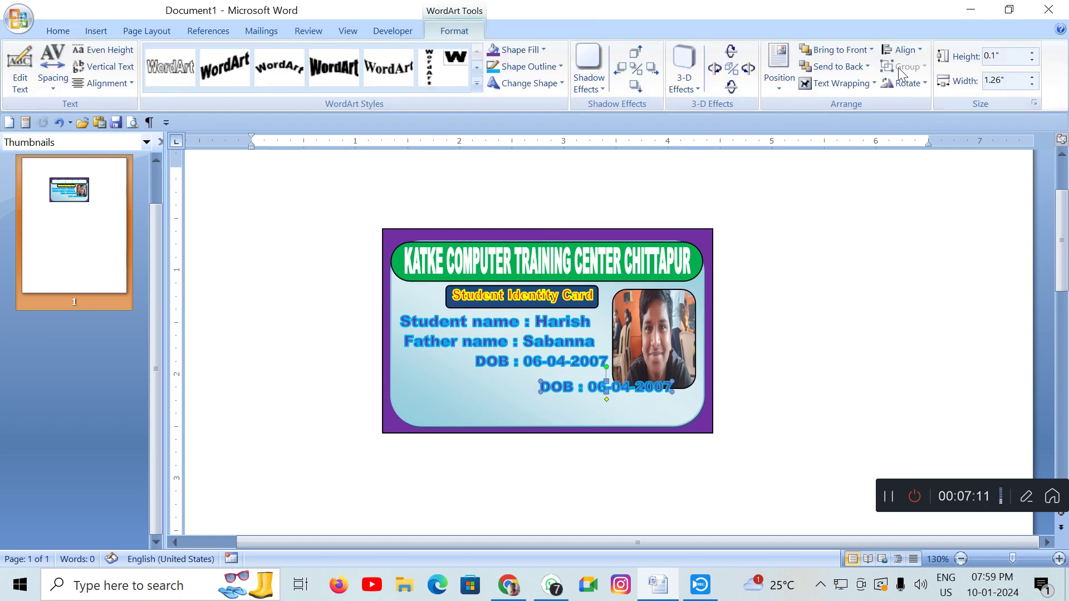
{"action": "left_click", "coordinate": [839, 82]}
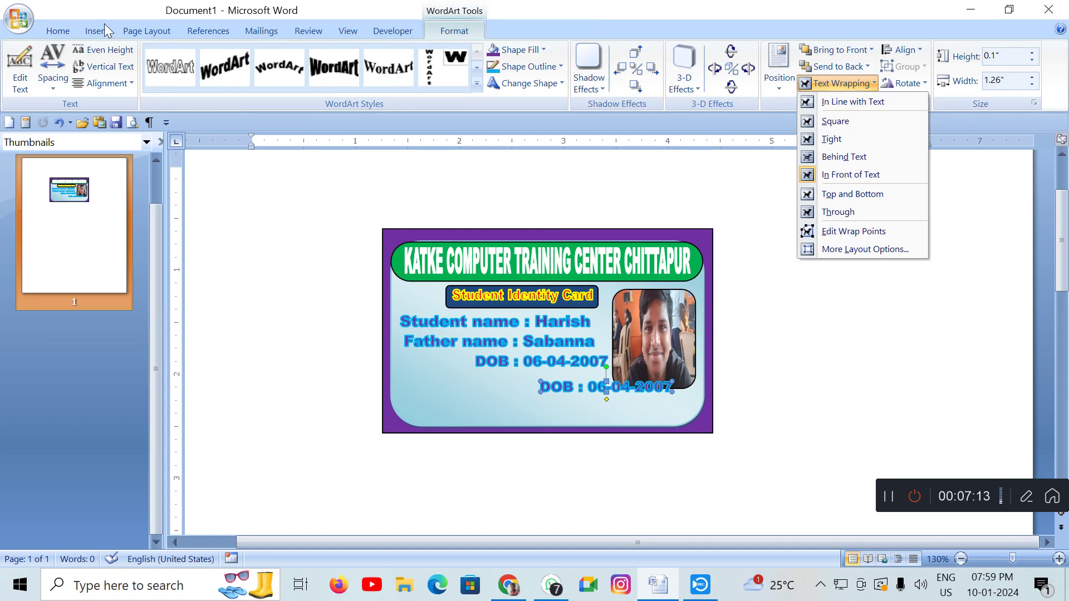
{"action": "left_click", "coordinate": [29, 63]}
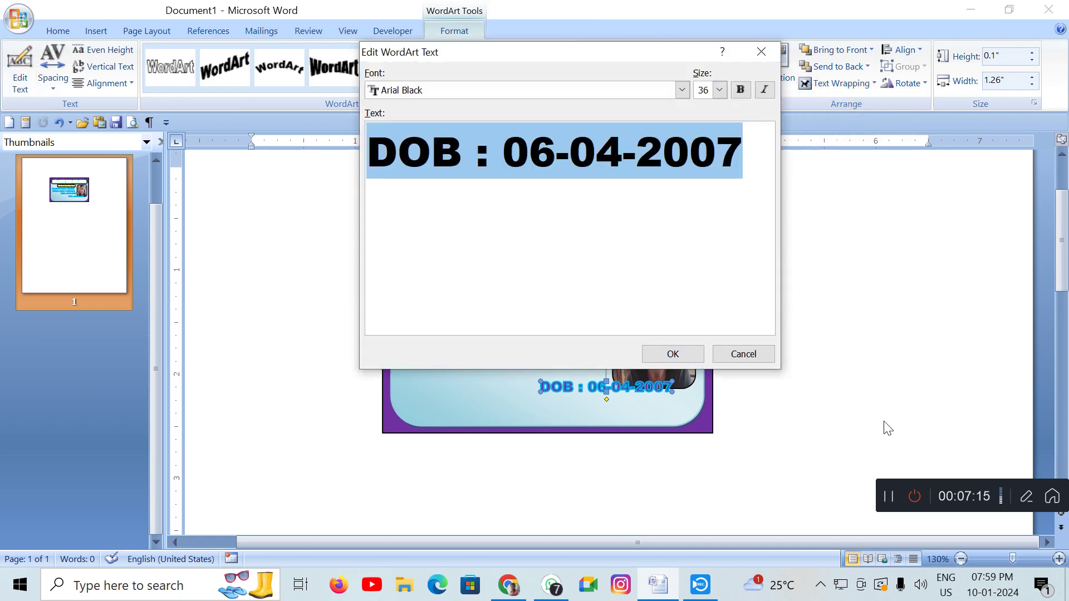
{"action": "key", "text": "BackSpace"}
{"action": "type", "text": "D."}
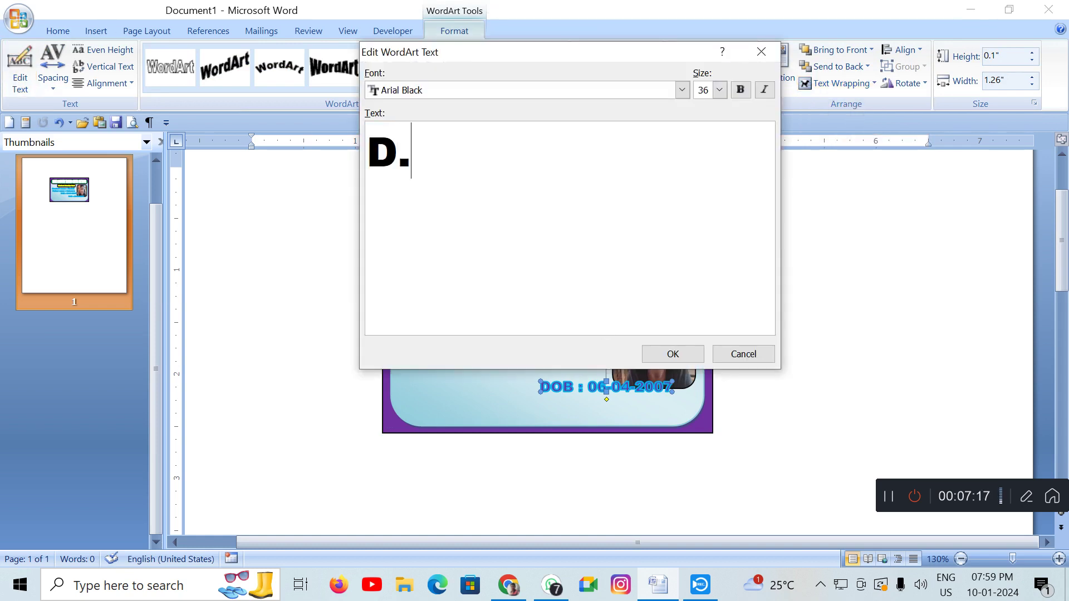
{"action": "type", "text": "O.J :"}
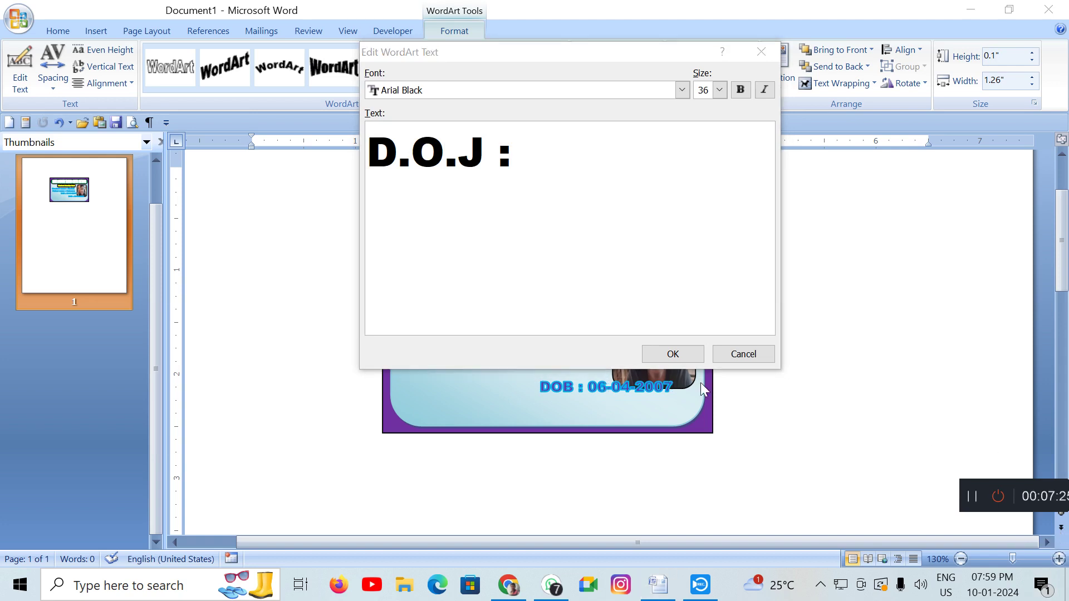
{"action": "left_click", "coordinate": [524, 165]}
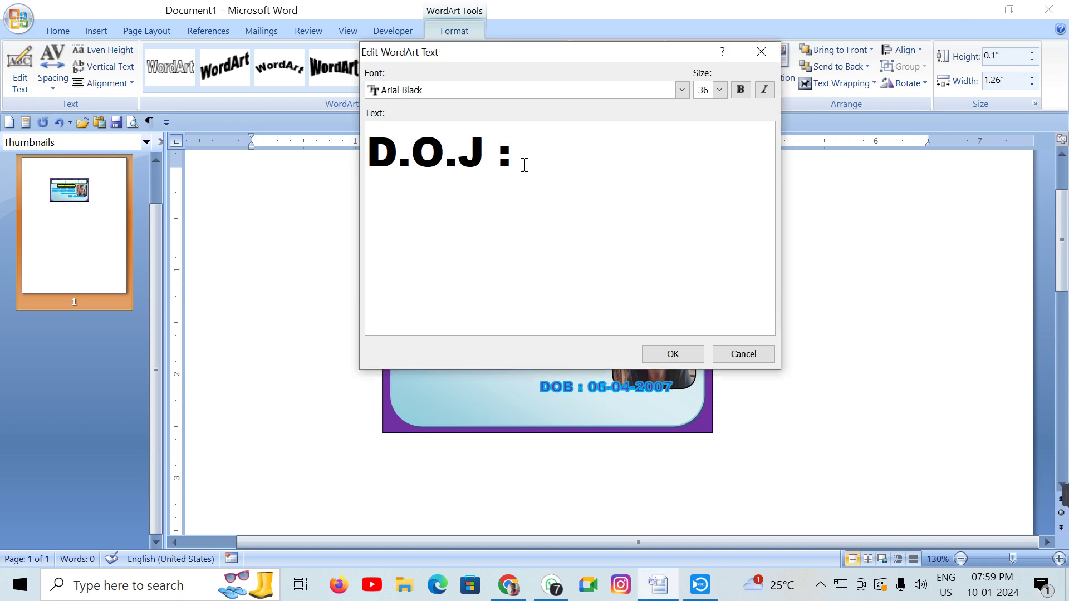
{"action": "type", "text": "01-01-2"}
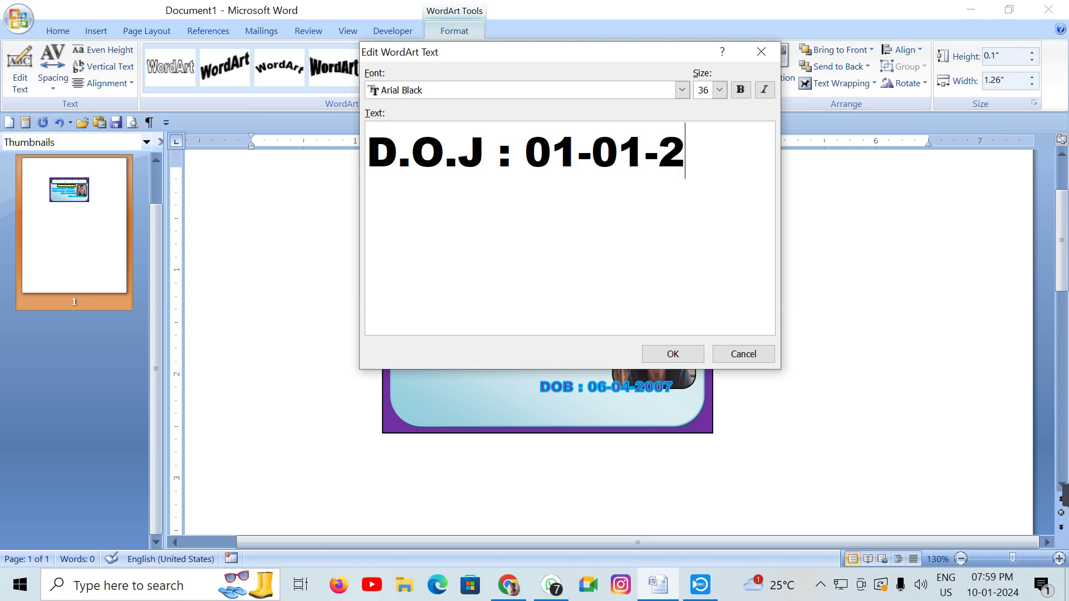
{"action": "type", "text": "024"}
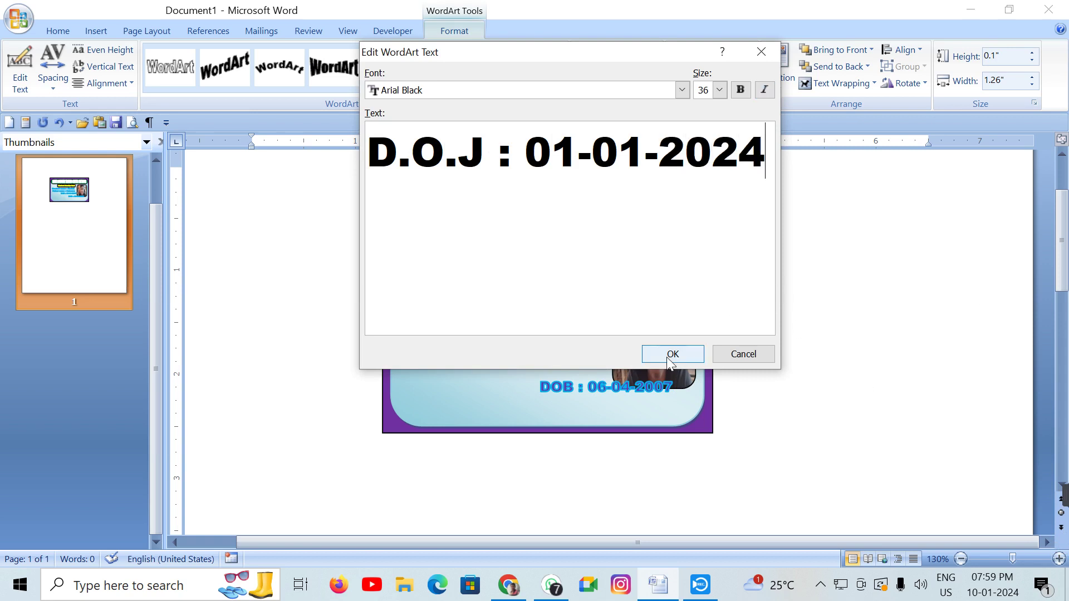
{"action": "left_click", "coordinate": [672, 354]}
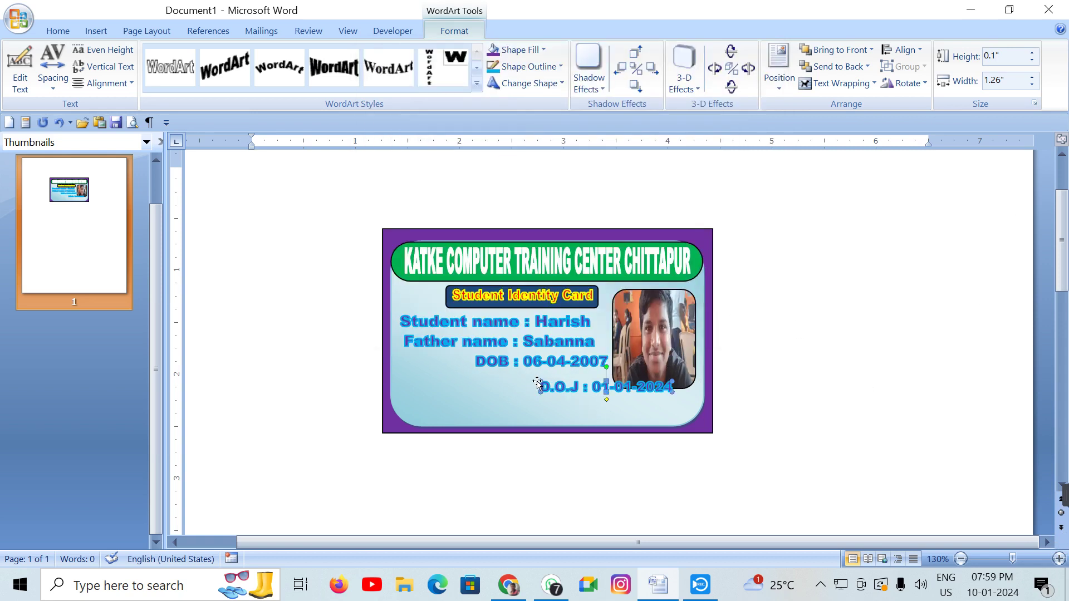
Resize and reposition the D.O.J line to match the DOB line
{"action": "left_click_drag", "start_coordinate": [483, 381], "coordinate": [477, 385]}
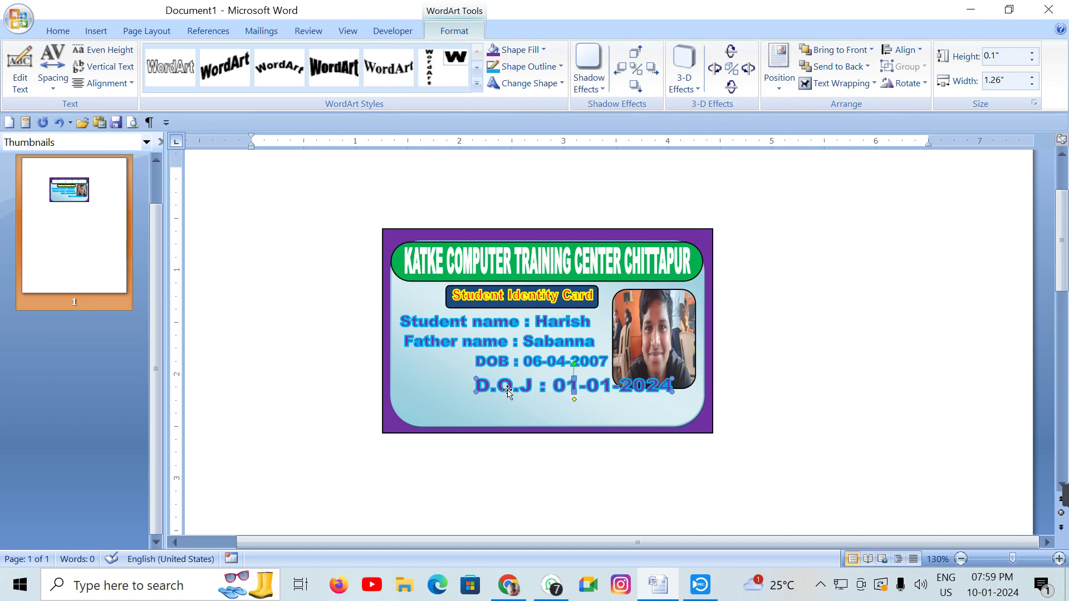
{"action": "left_click_drag", "start_coordinate": [598, 385], "coordinate": [532, 385]}
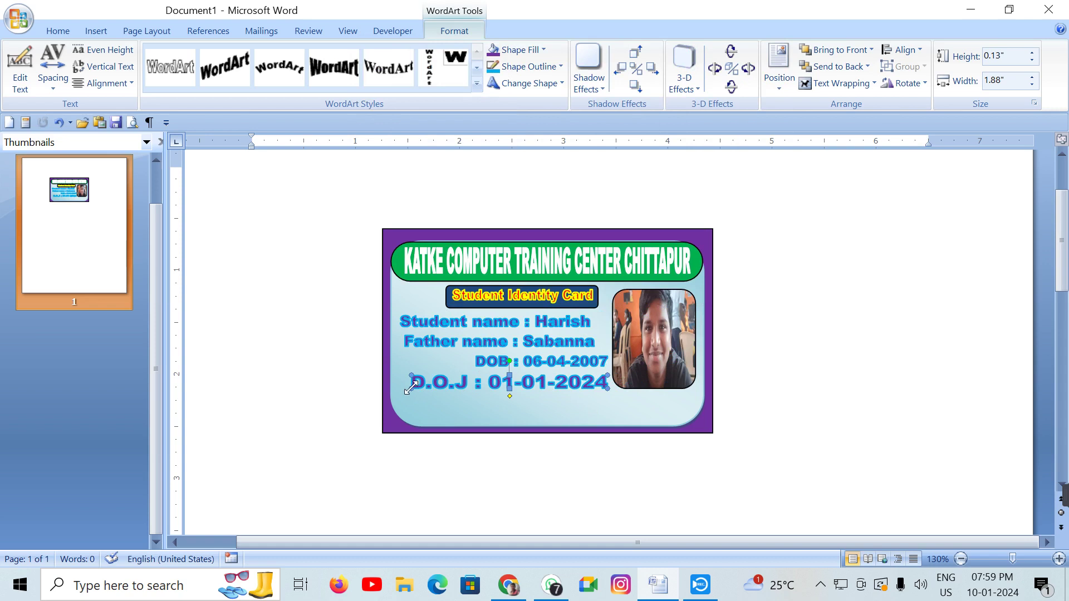
{"action": "left_click_drag", "start_coordinate": [469, 387], "coordinate": [471, 384]}
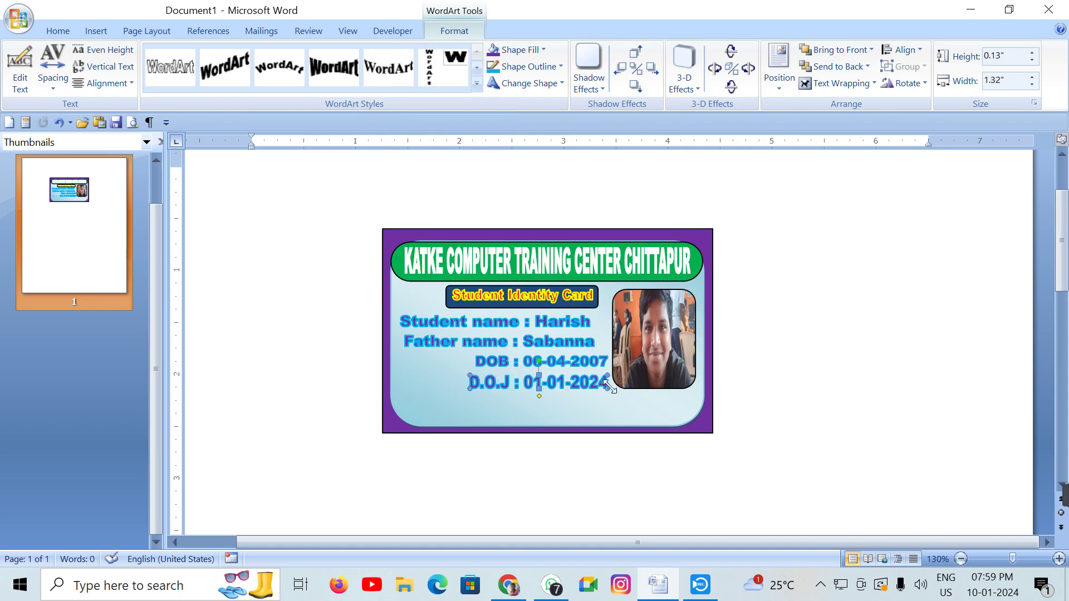
{"action": "left_click_drag", "start_coordinate": [609, 383], "coordinate": [608, 379]}
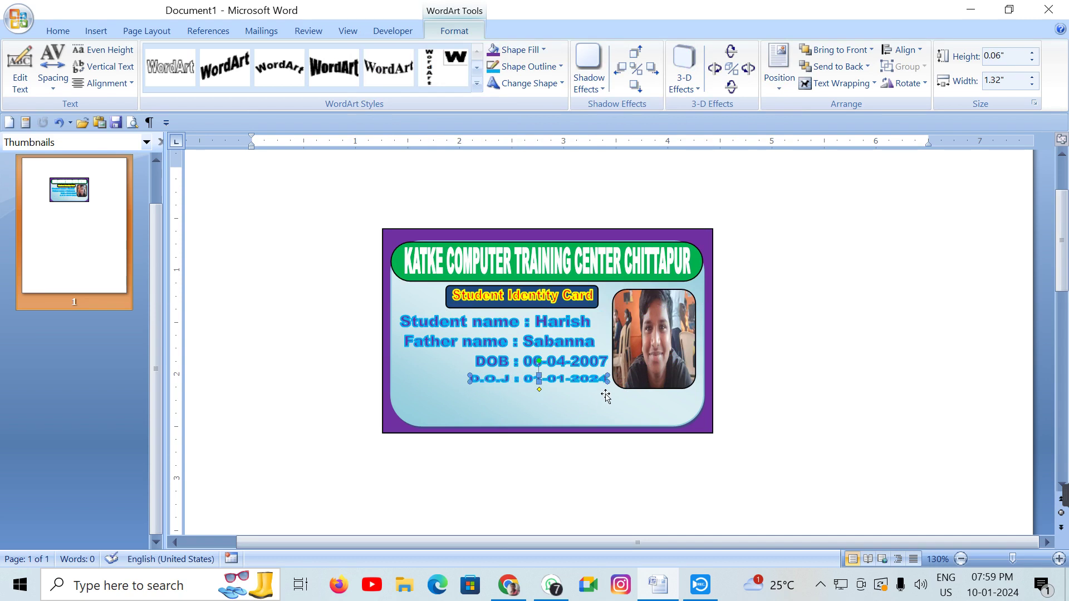
{"action": "left_click_drag", "start_coordinate": [606, 385], "coordinate": [606, 382]}
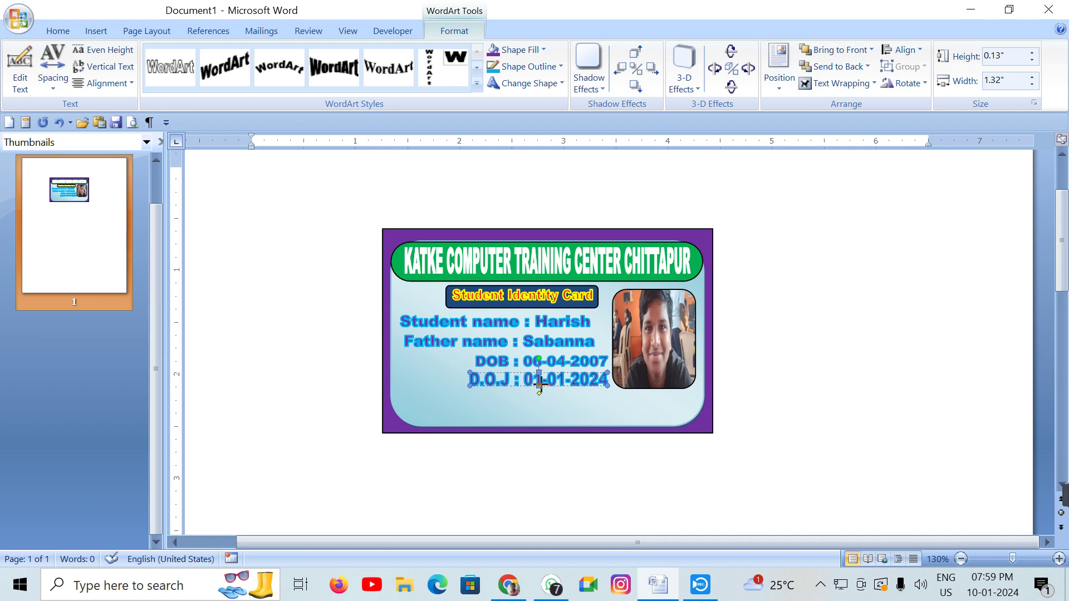
{"action": "left_click_drag", "start_coordinate": [539, 381], "coordinate": [540, 382]}
{"action": "left_click", "coordinate": [546, 417]}
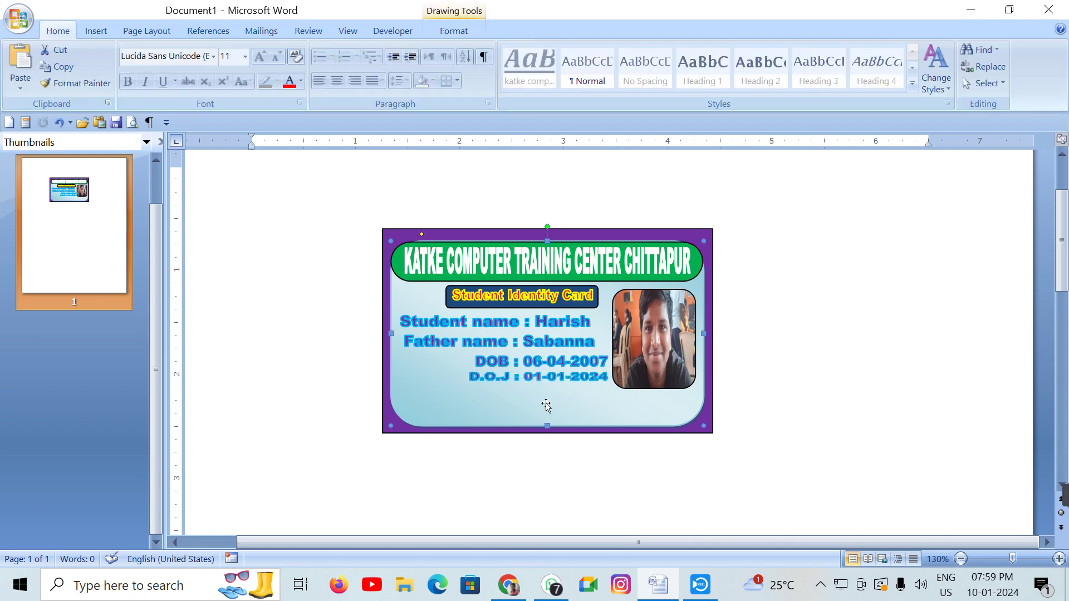
{"action": "left_click", "coordinate": [539, 377]}
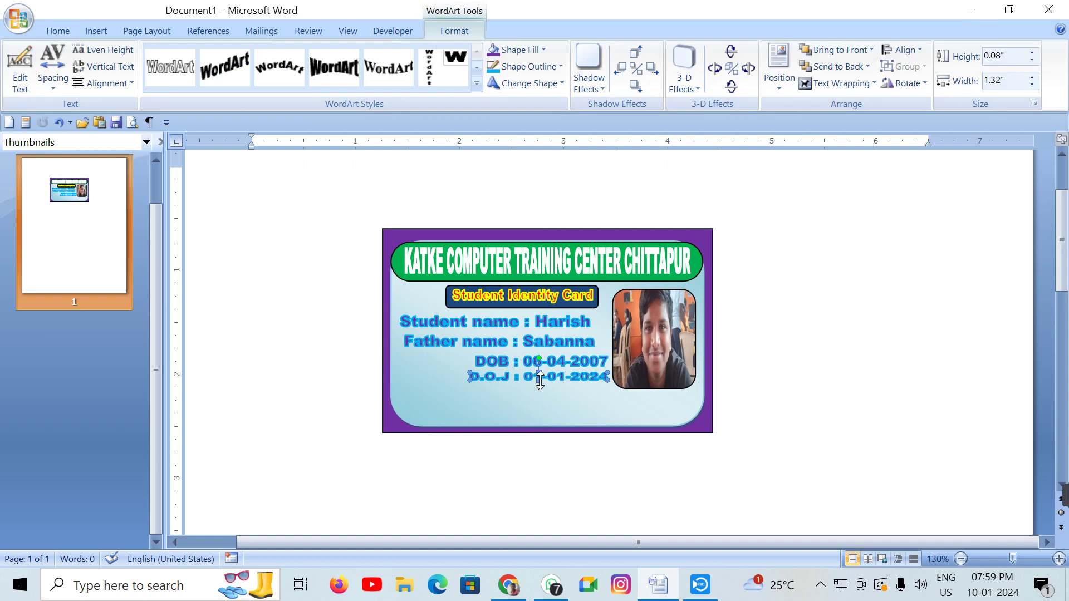
{"action": "left_click_drag", "start_coordinate": [539, 384], "coordinate": [539, 388]}
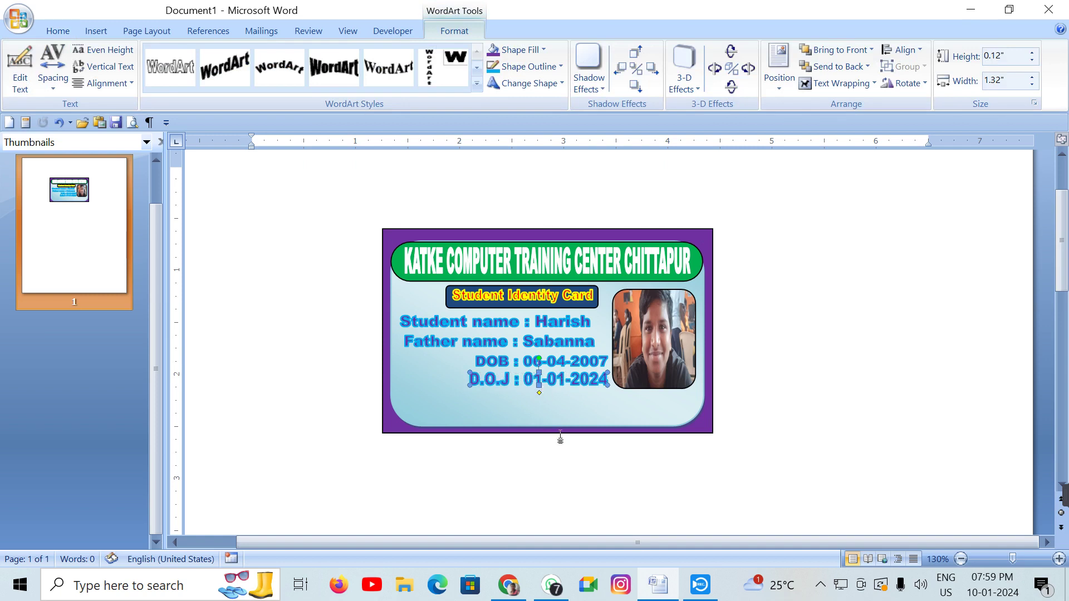
{"action": "left_click", "coordinate": [600, 462]}
{"action": "left_click", "coordinate": [572, 383]}
{"action": "left_click", "coordinate": [601, 412]}
Send the card panel and purple rectangle back and select the duplicate D.O.J line
{"action": "left_click", "coordinate": [432, 32]}
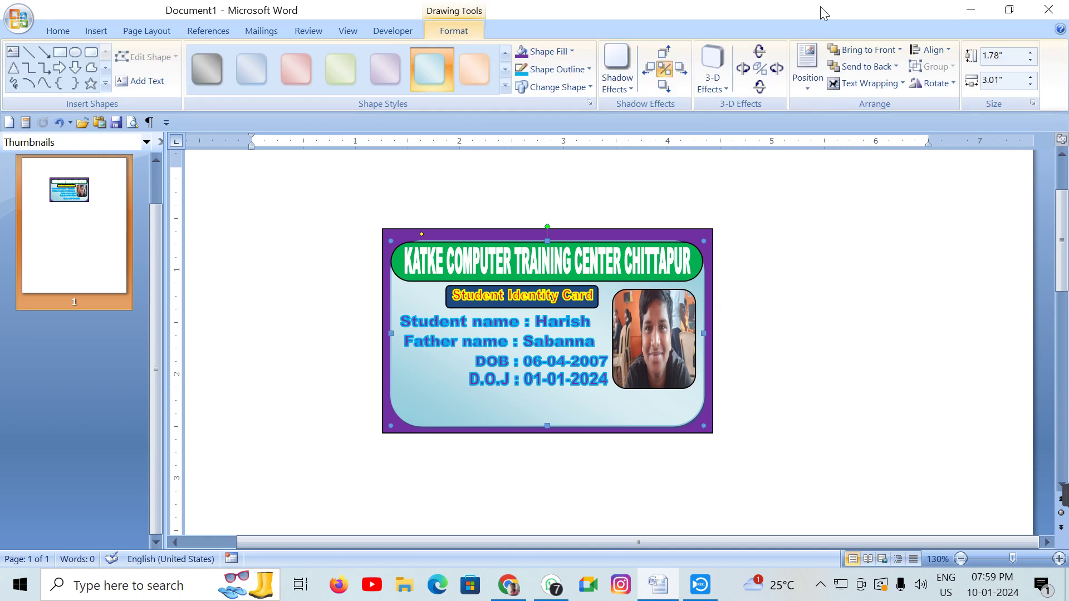
{"action": "left_click", "coordinate": [863, 67]}
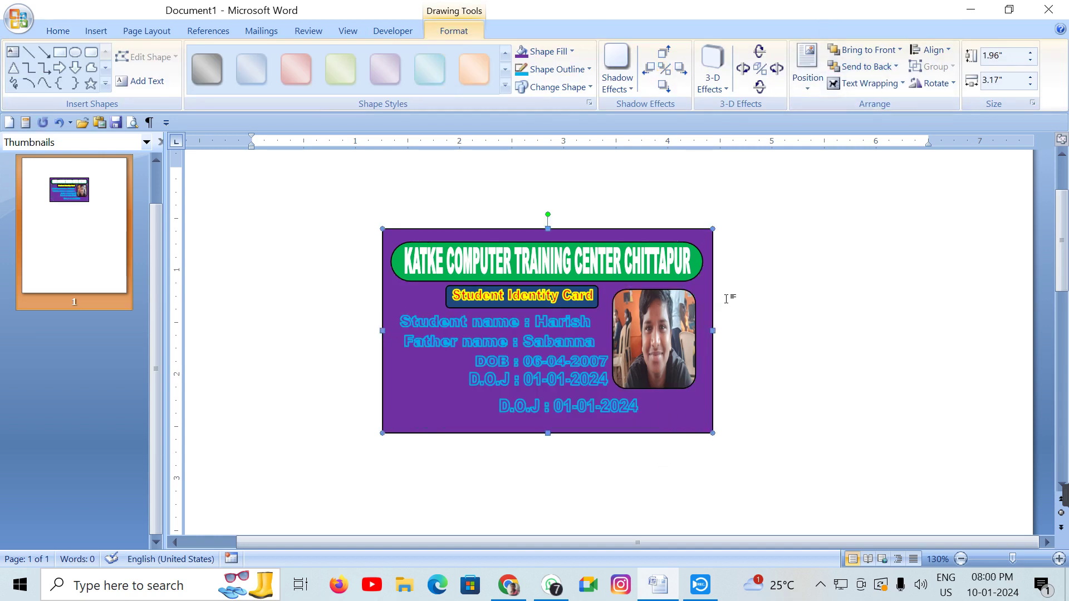
{"action": "left_click", "coordinate": [860, 66]}
{"action": "left_click", "coordinate": [537, 400]}
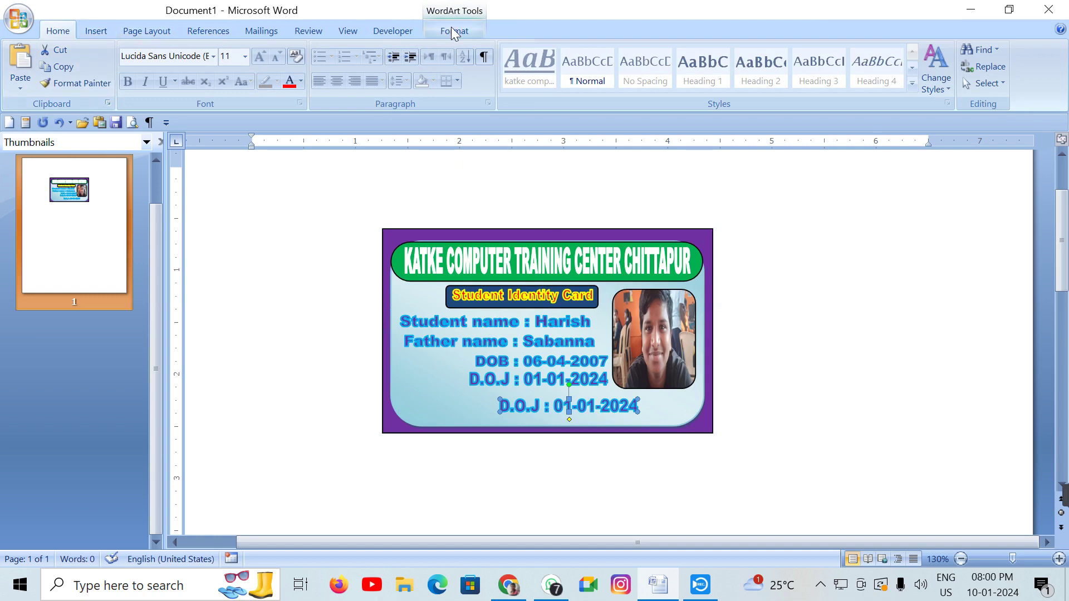
Rewrite the duplicate line's text as 'Course : CDO'
{"action": "left_click", "coordinate": [455, 31]}
{"action": "left_click", "coordinate": [23, 72]}
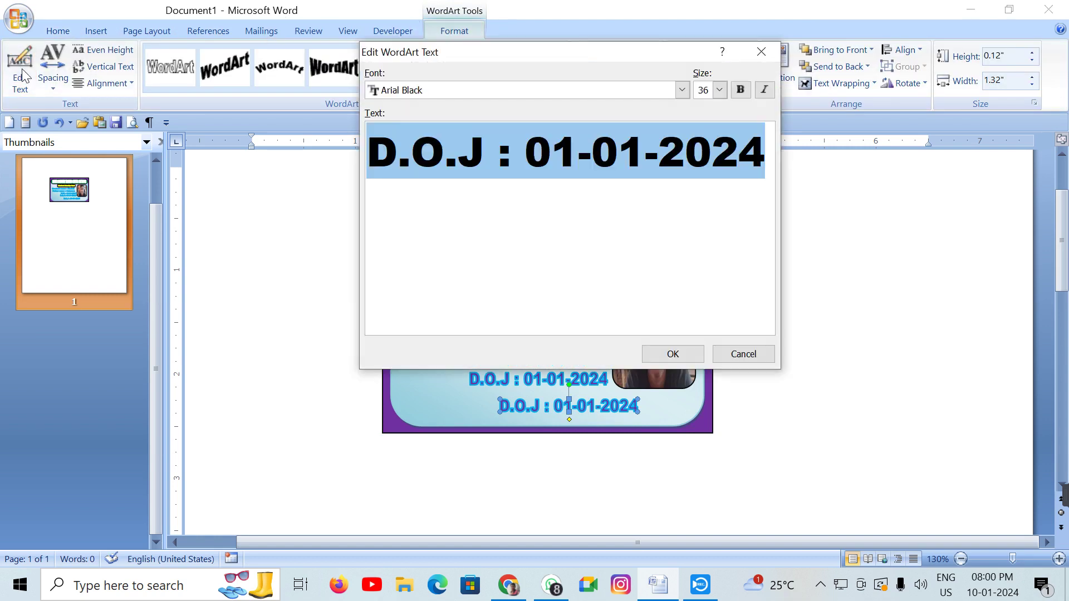
{"action": "type", "text": "cOUR"}
{"action": "key", "text": "BackSpace"}
{"action": "key", "text": "BackSpace"}
{"action": "key", "text": "BackSpace"}
{"action": "key", "text": "BackSpace"}
{"action": "type", "text": "Cours"}
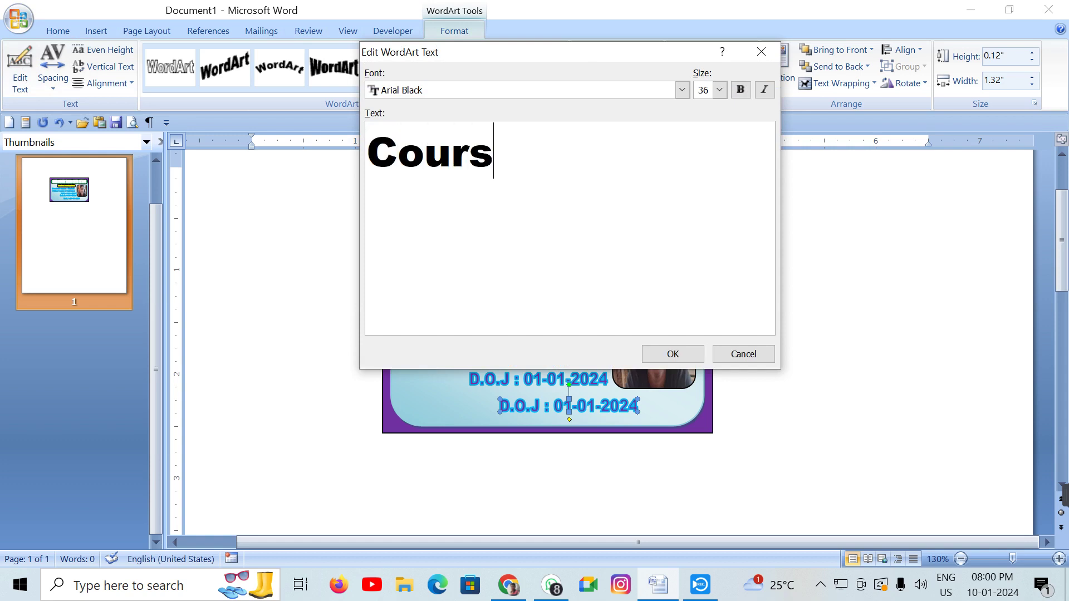
{"action": "type", "text": "e : "}
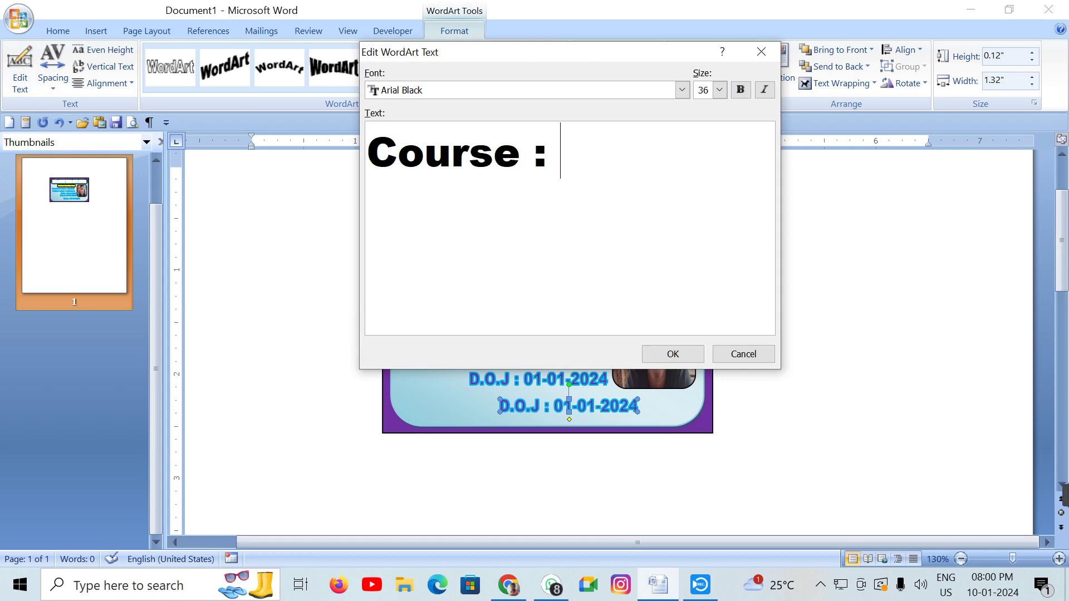
{"action": "type", "text": "Basic Wi"}
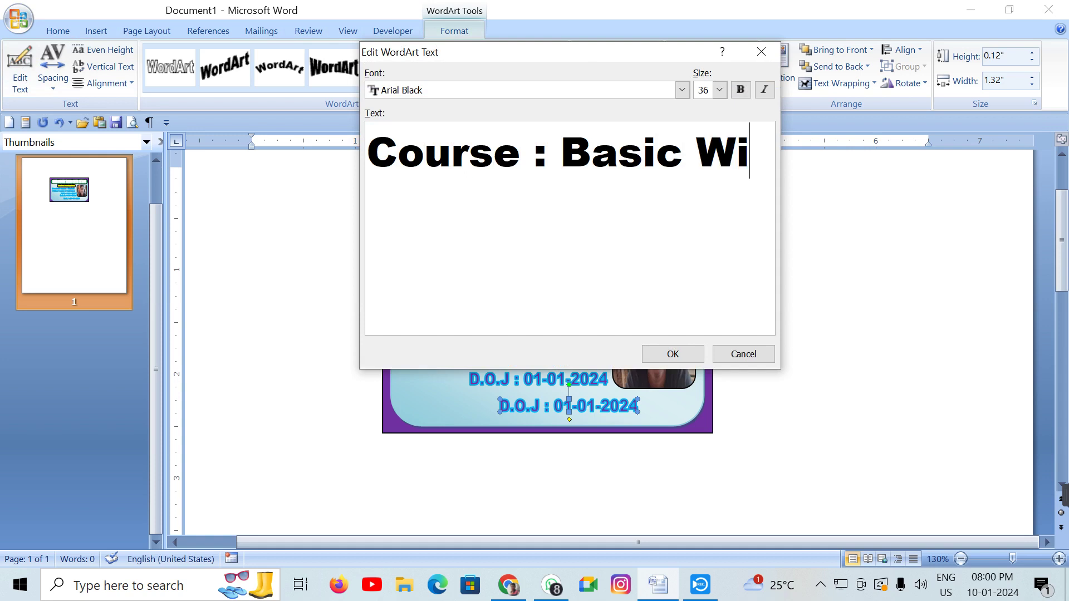
{"action": "type", "text": "th"}
{"action": "key", "text": "BackSpace"}
{"action": "key", "text": "BackSpace"}
{"action": "key", "text": "BackSpace"}
{"action": "key", "text": "BackSpace"}
{"action": "key", "text": "BackSpace"}
{"action": "key", "text": "BackSpace"}
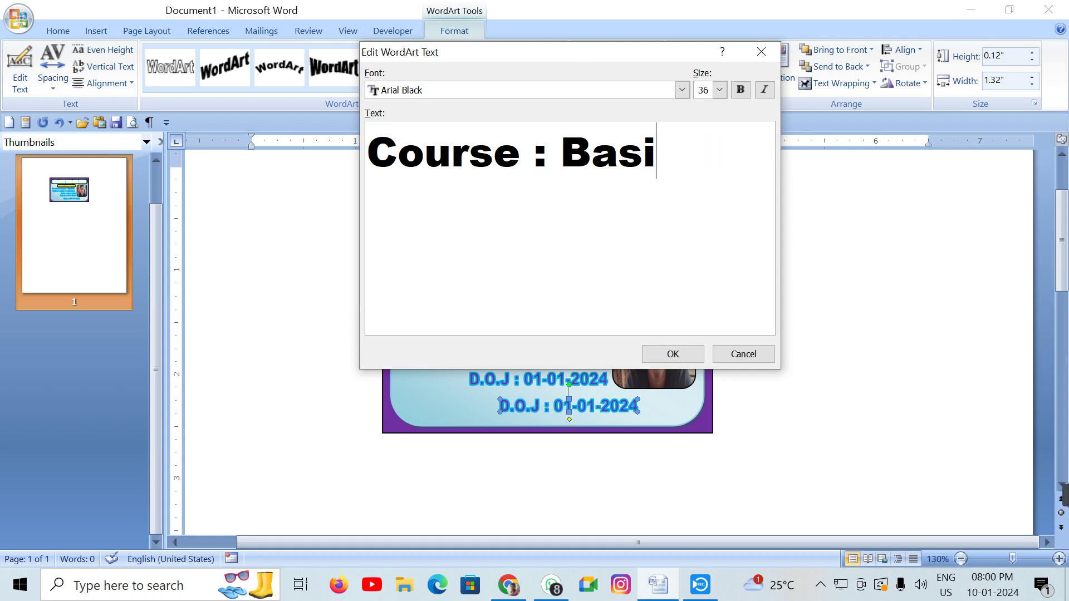
{"action": "key", "text": "BackSpace"}
{"action": "key", "text": "BackSpace"}
{"action": "key", "text": "BackSpace"}
{"action": "key", "text": "BackSpace"}
{"action": "type", "text": "DE"}
{"action": "key", "text": "BackSpace"}
{"action": "key", "text": "BackSpace"}
{"action": "type", "text": "CD"}
{"action": "key", "text": "BackSpace"}
{"action": "type", "text": "DO"}
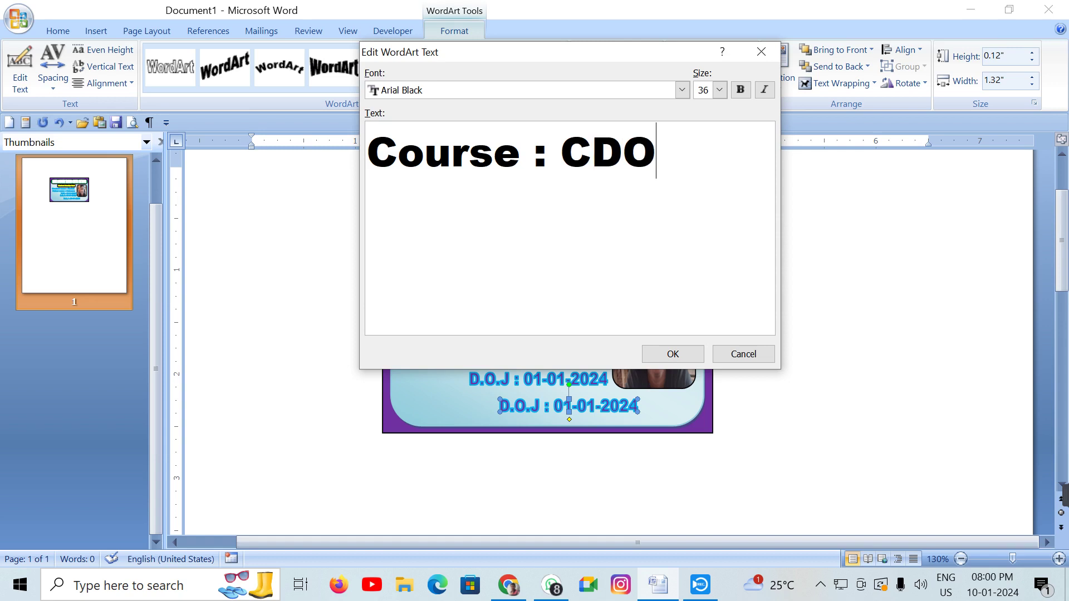
{"action": "left_click", "coordinate": [690, 356]}
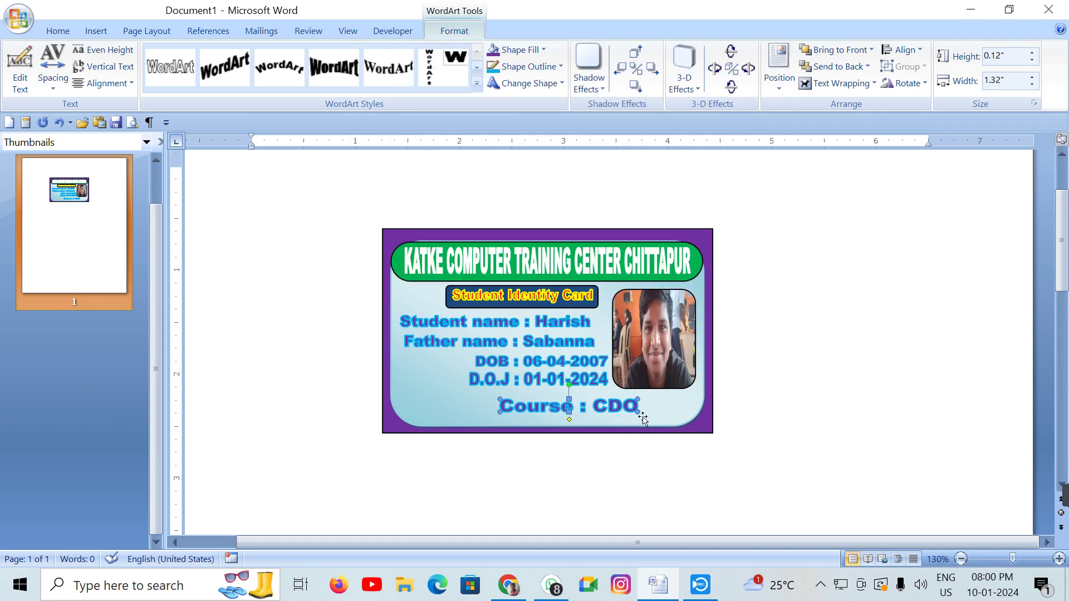
Shrink the Course : CDO line slightly and place it just under D.O.J
{"action": "left_click_drag", "start_coordinate": [638, 413], "coordinate": [622, 407]}
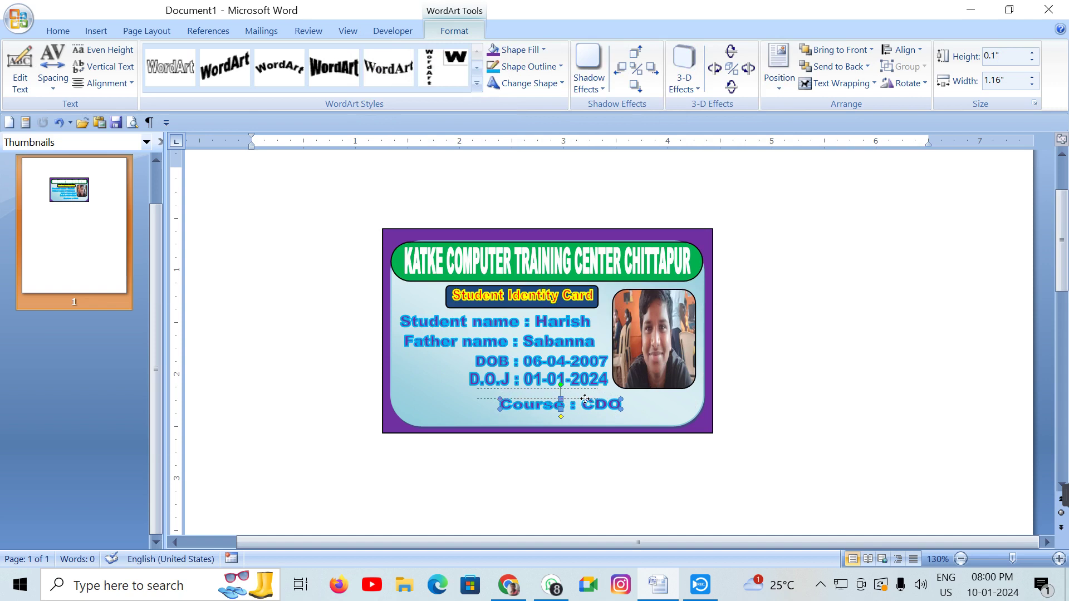
{"action": "left_click_drag", "start_coordinate": [607, 408], "coordinate": [586, 398]}
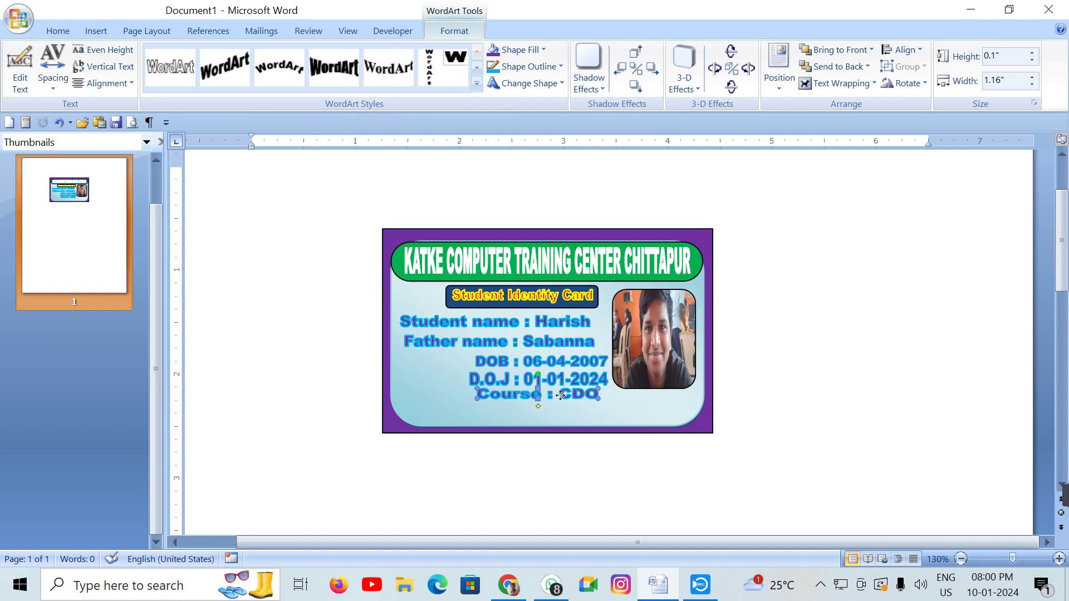
{"action": "left_click_drag", "start_coordinate": [568, 394], "coordinate": [542, 395]}
{"action": "key", "text": "ctrl+Up"}
{"action": "key", "text": "ctrl+Up"}
{"action": "key", "text": "ctrl+Up"}
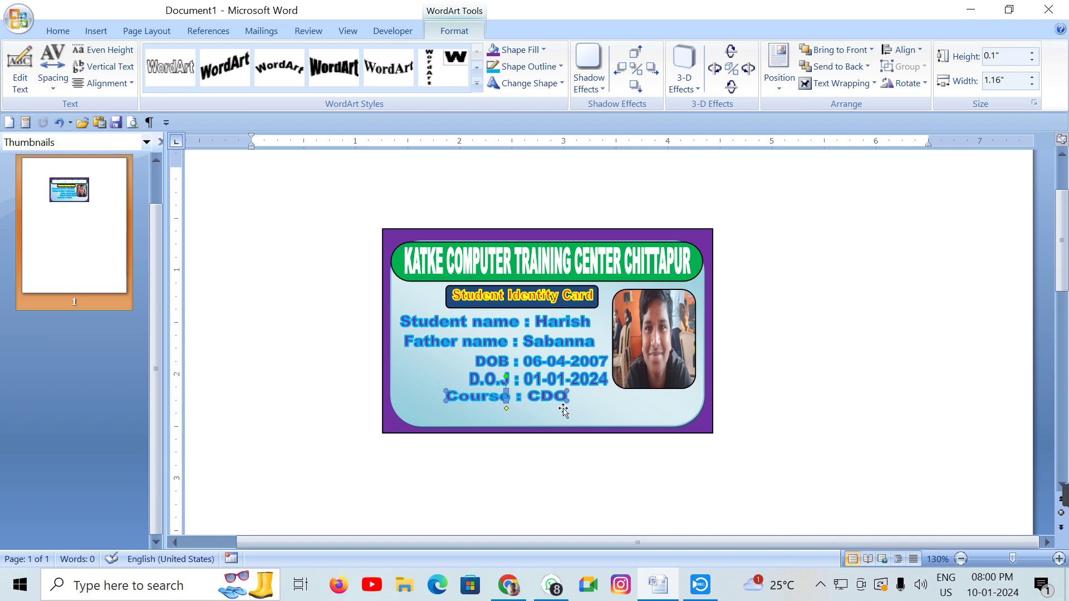
{"action": "key", "text": "ctrl+Up"}
{"action": "key", "text": "ctrl+Up"}
{"action": "key", "text": "ctrl+Up"}
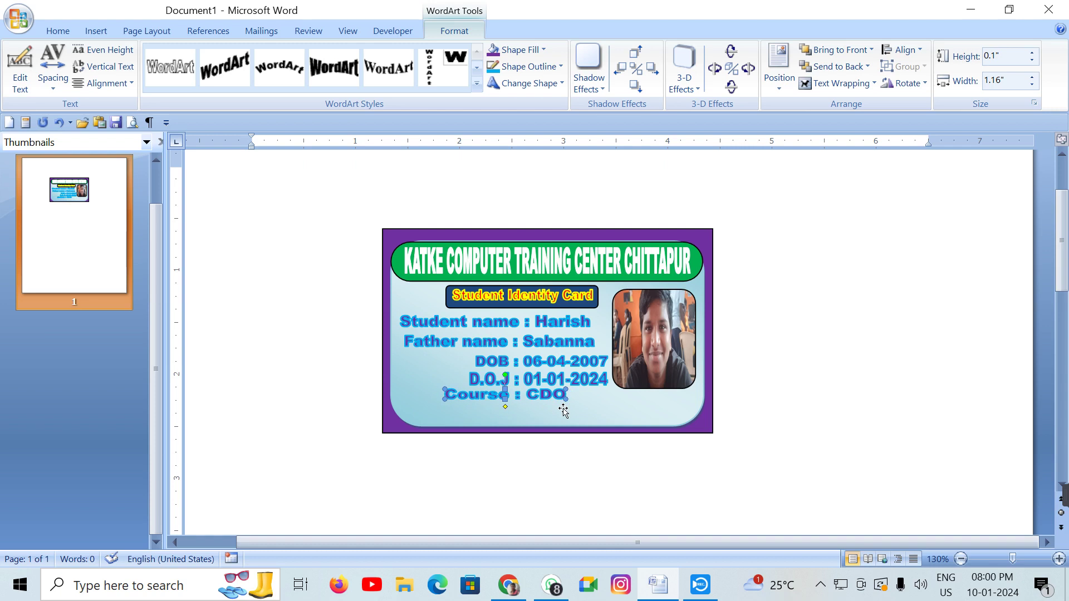
Nudge the Student name line left and left-align its text
{"action": "left_click", "coordinate": [464, 323]}
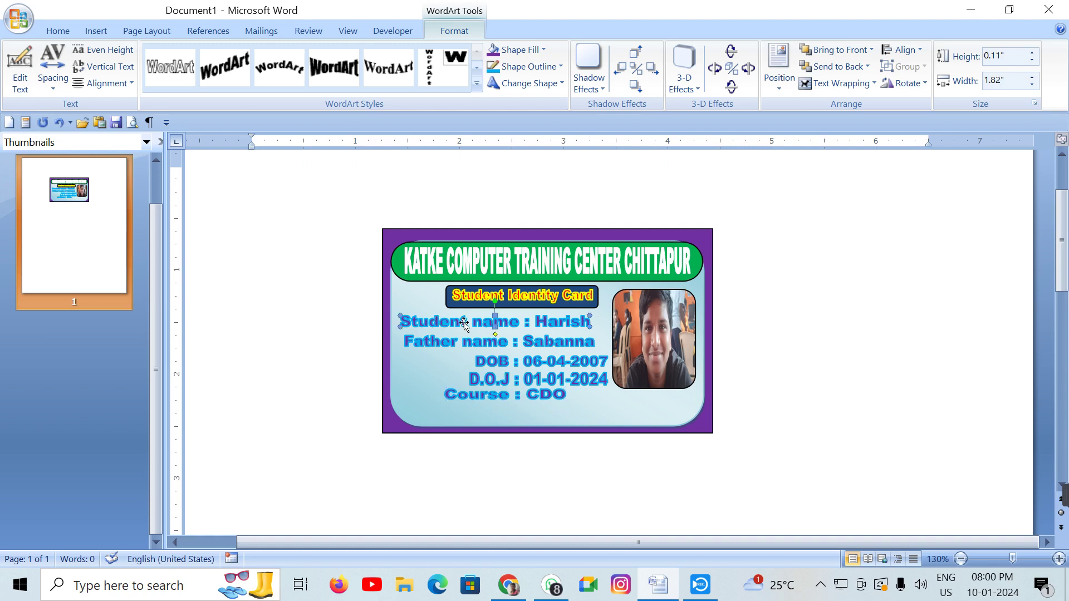
{"action": "key", "text": "ctrl+Left"}
{"action": "key", "text": "ctrl+Left"}
{"action": "key", "text": "ctrl+Left"}
{"action": "key", "text": "ctrl+Left"}
{"action": "key", "text": "ctrl+Left"}
{"action": "key", "text": "ctrl+Left"}
{"action": "key", "text": "ctrl+Left"}
{"action": "key", "text": "ctrl+Left"}
{"action": "key", "text": "ctrl+Left"}
{"action": "key", "text": "ctrl+Left"}
{"action": "key", "text": "ctrl+Left"}
{"action": "key", "text": "ctrl+Left"}
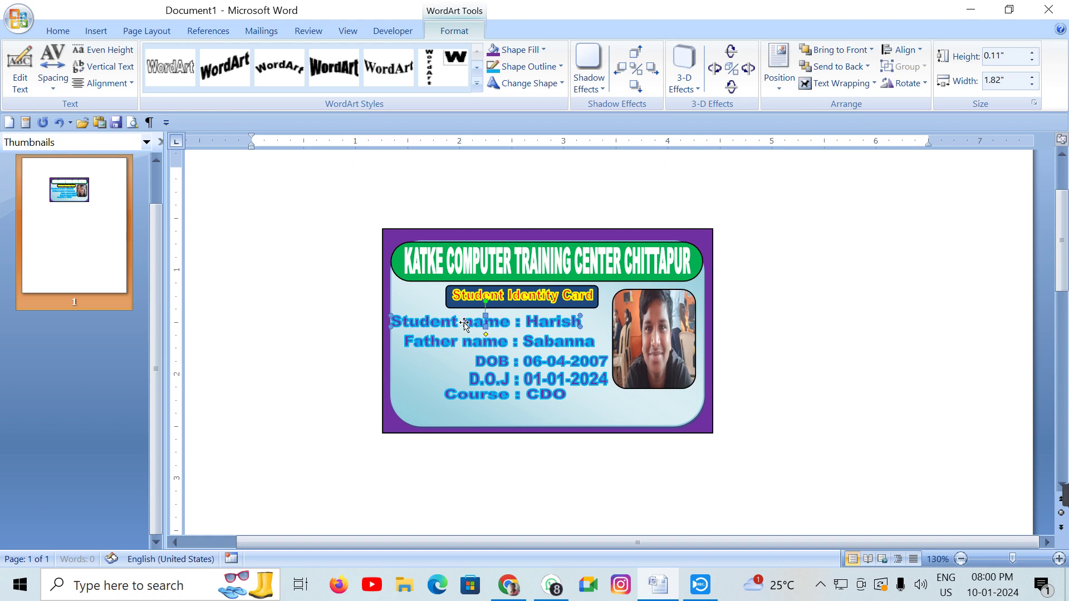
{"action": "key", "text": "ctrl+Right"}
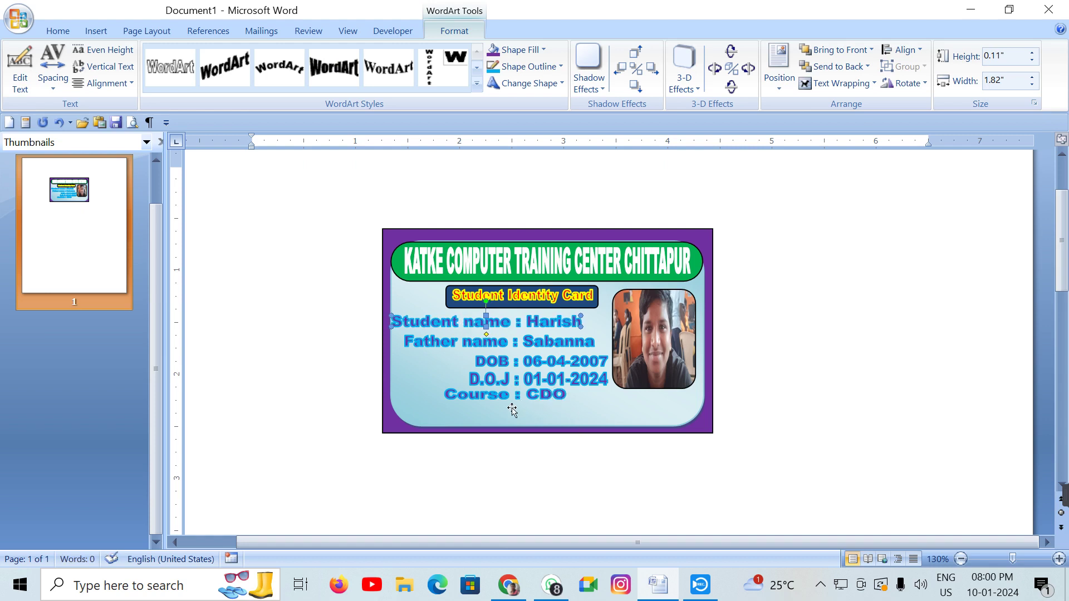
{"action": "left_click", "coordinate": [106, 83]}
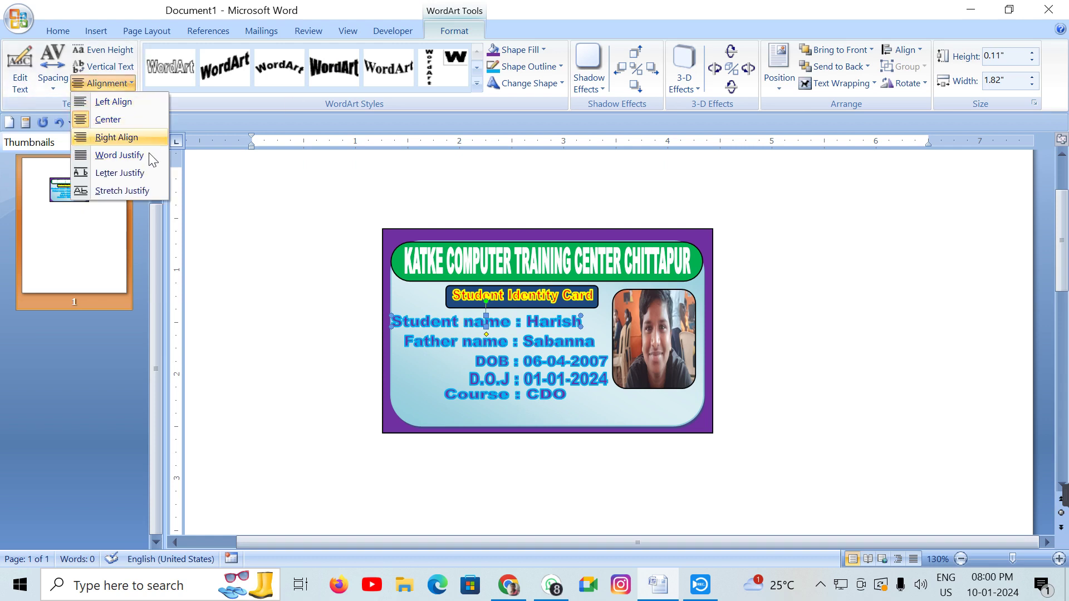
{"action": "left_click", "coordinate": [145, 101]}
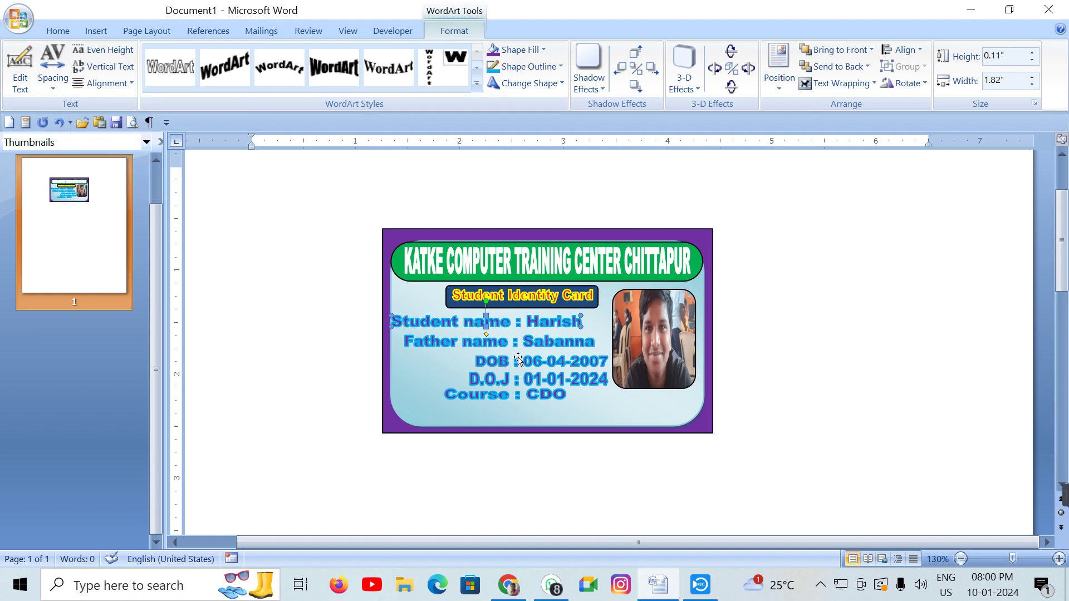
Left-align the Father name line's text
{"action": "left_click", "coordinate": [560, 349]}
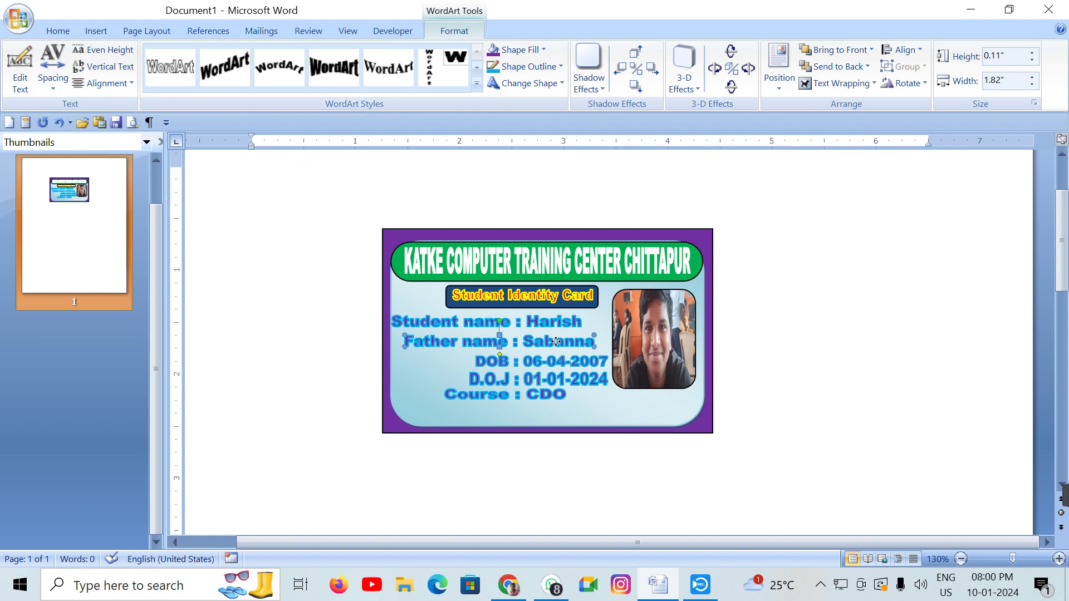
{"action": "left_click", "coordinate": [99, 82]}
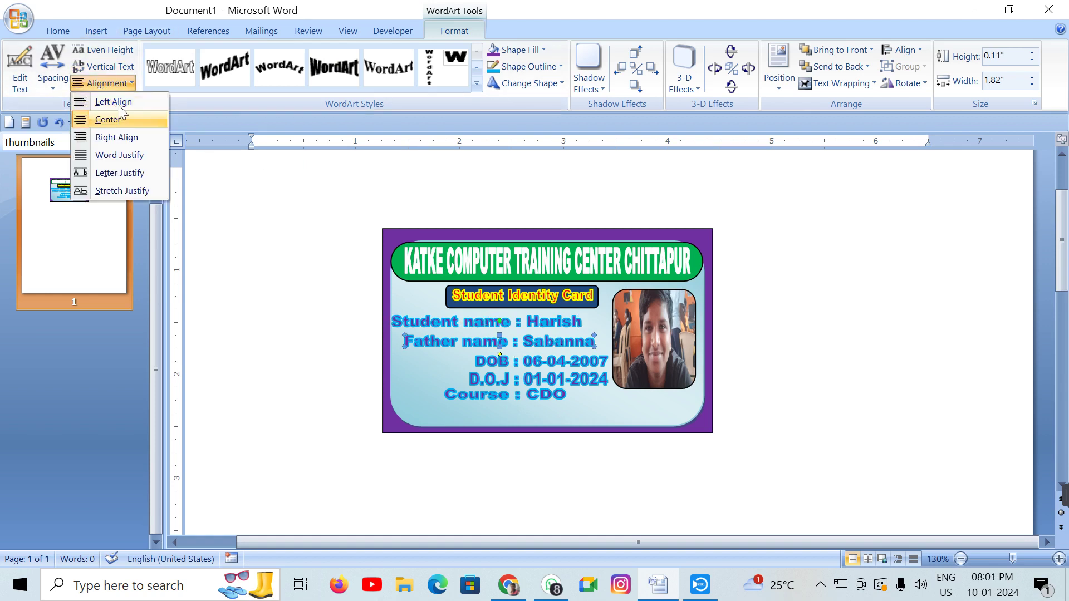
{"action": "left_click", "coordinate": [124, 100]}
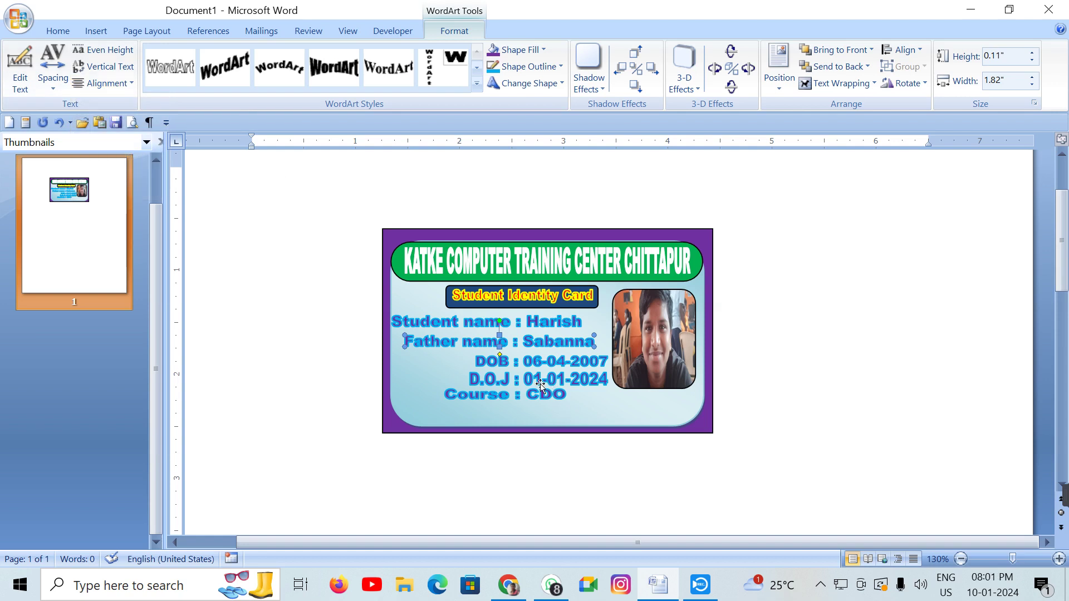
{"action": "left_click", "coordinate": [840, 425]}
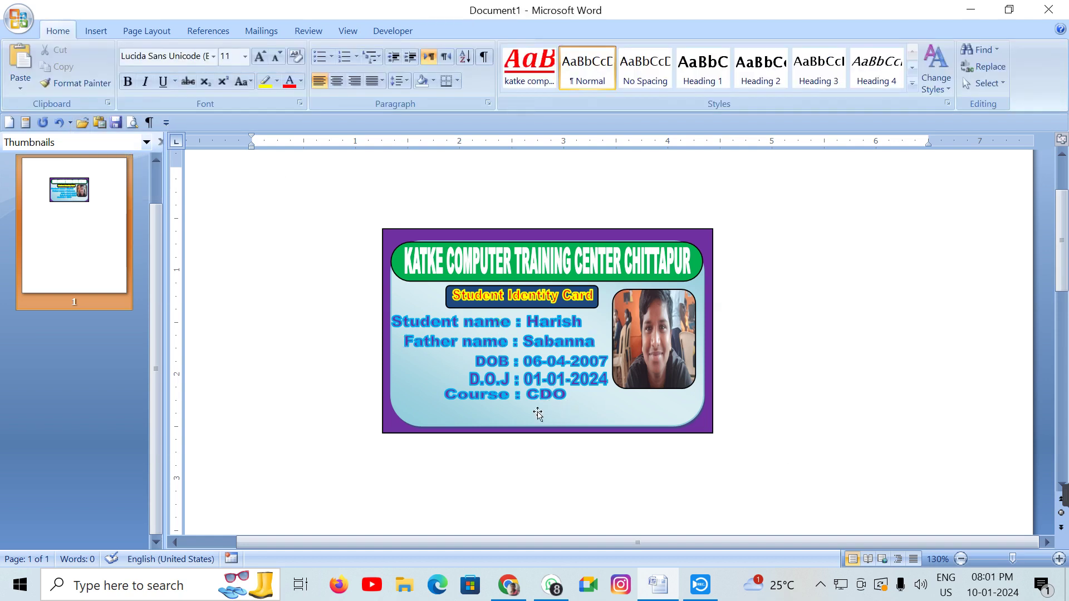
{"action": "left_click", "coordinate": [695, 263]}
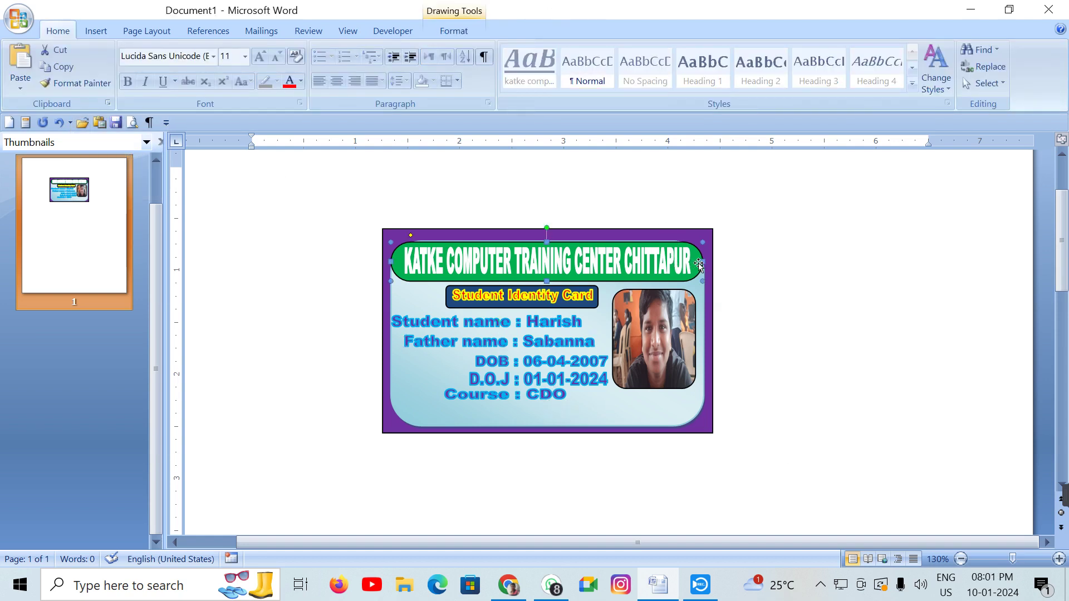
Copy the green header banner to the card bottom and send the card shapes behind it
{"action": "left_click_drag", "start_coordinate": [696, 419], "coordinate": [702, 425]}
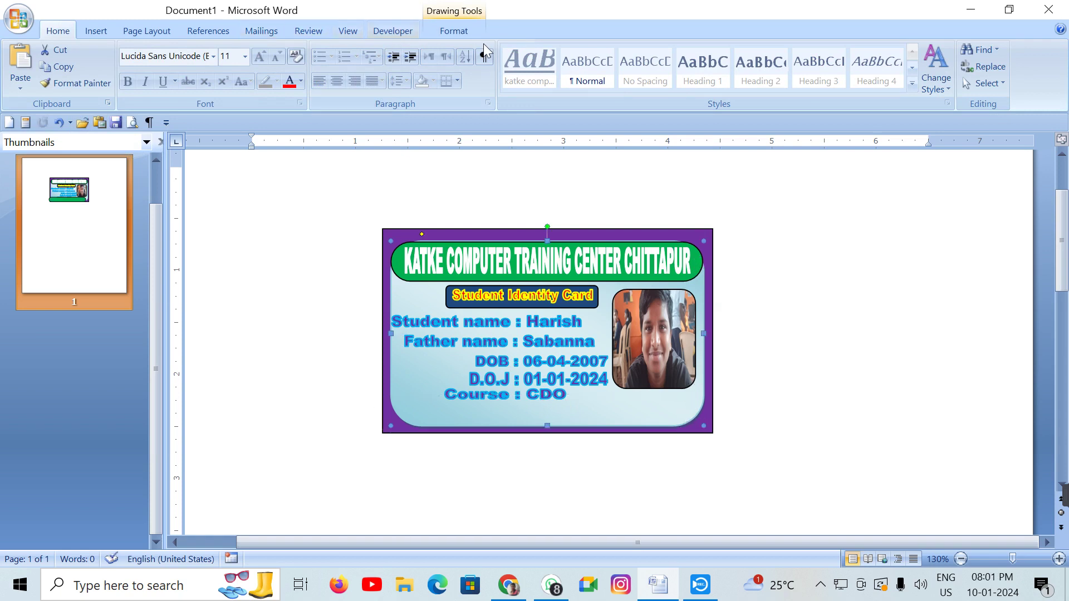
{"action": "left_click", "coordinate": [452, 30]}
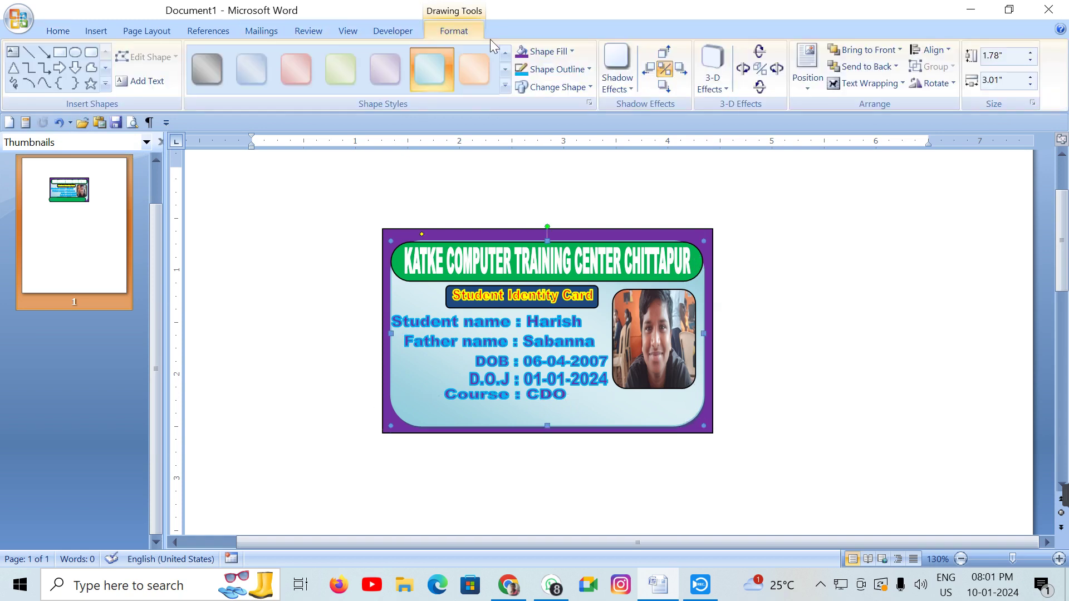
{"action": "left_click", "coordinate": [864, 67]}
{"action": "left_click", "coordinate": [702, 301]}
{"action": "left_click", "coordinate": [864, 66]}
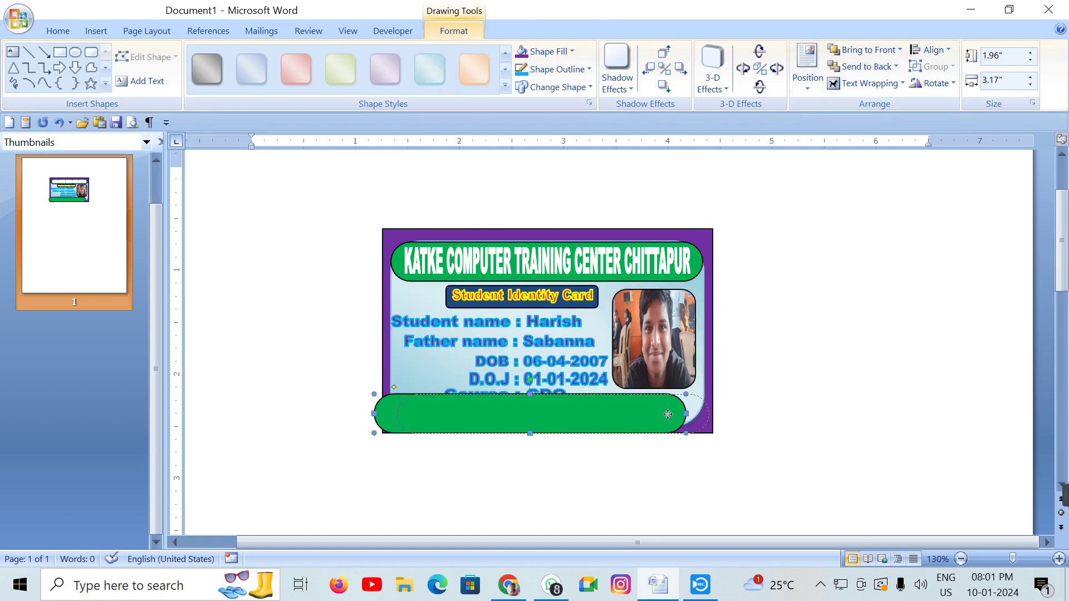
Align the green bar across the card bottom and make it shorter and thinner
{"action": "left_click_drag", "start_coordinate": [644, 417], "coordinate": [667, 417]}
{"action": "left_click_drag", "start_coordinate": [553, 394], "coordinate": [574, 417]}
{"action": "key", "text": "ctrl+Up"}
{"action": "key", "text": "ctrl+Up"}
{"action": "key", "text": "ctrl+Up"}
{"action": "key", "text": "ctrl+Up"}
{"action": "key", "text": "ctrl+Up"}
{"action": "key", "text": "ctrl+Up"}
{"action": "key", "text": "ctrl+Up"}
{"action": "key", "text": "ctrl+Up"}
{"action": "key", "text": "ctrl+Up"}
{"action": "key", "text": "ctrl+Up"}
{"action": "key", "text": "ctrl+Up"}
{"action": "key", "text": "ctrl+Up"}
{"action": "key", "text": "ctrl+Up"}
{"action": "key", "text": "ctrl+Down"}
{"action": "key", "text": "ctrl+Down"}
{"action": "key", "text": "ctrl+Down"}
{"action": "key", "text": "ctrl+Down"}
{"action": "key", "text": "ctrl+Down"}
{"action": "key", "text": "ctrl+Down"}
{"action": "key", "text": "ctrl+Down"}
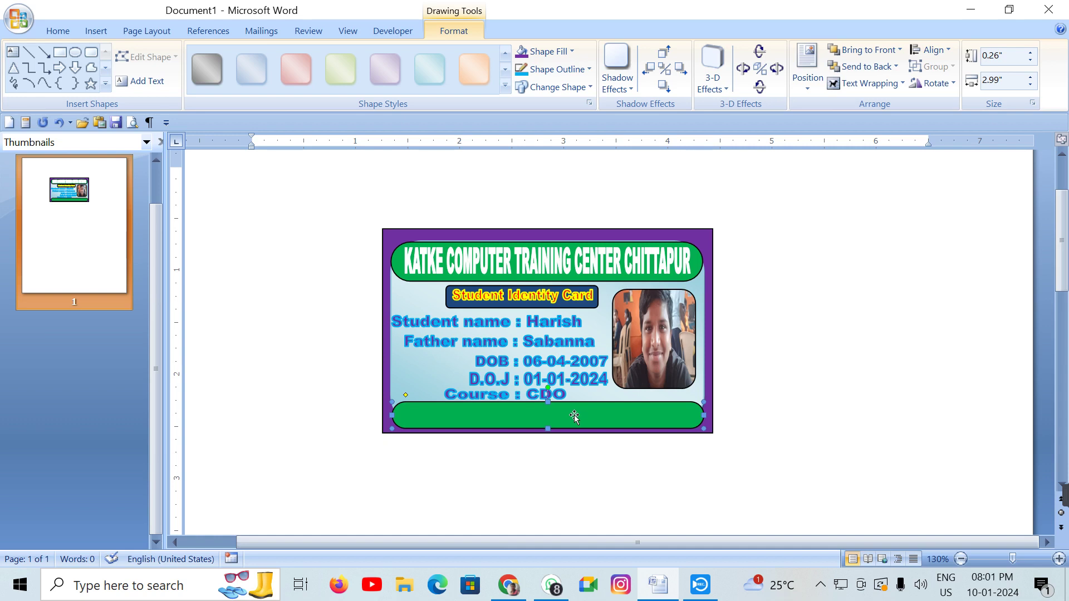
{"action": "left_click_drag", "start_coordinate": [548, 401], "coordinate": [548, 411]}
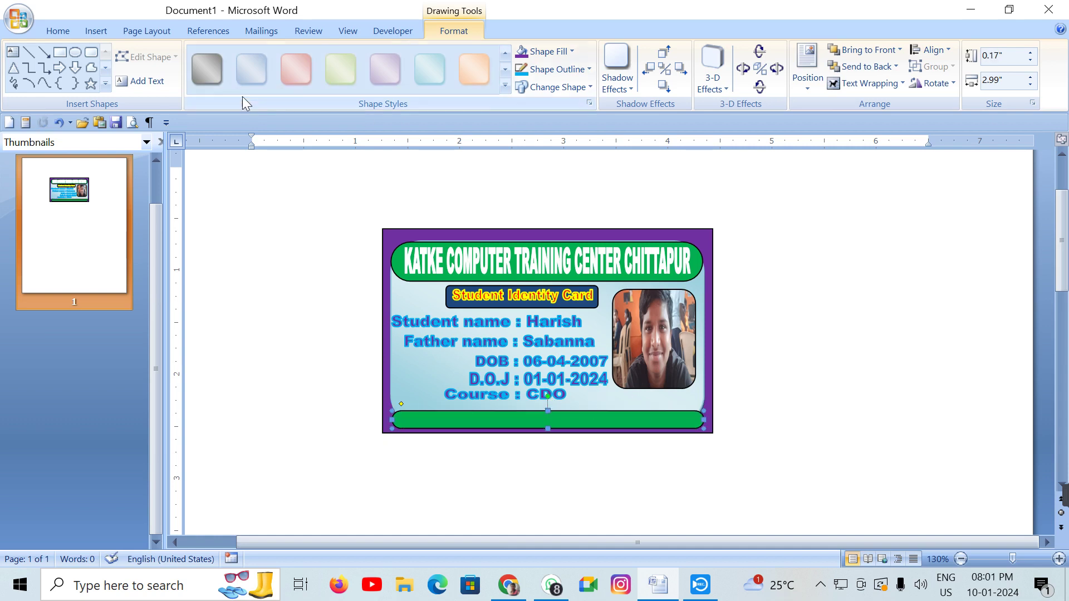
{"action": "left_click", "coordinate": [562, 393]}
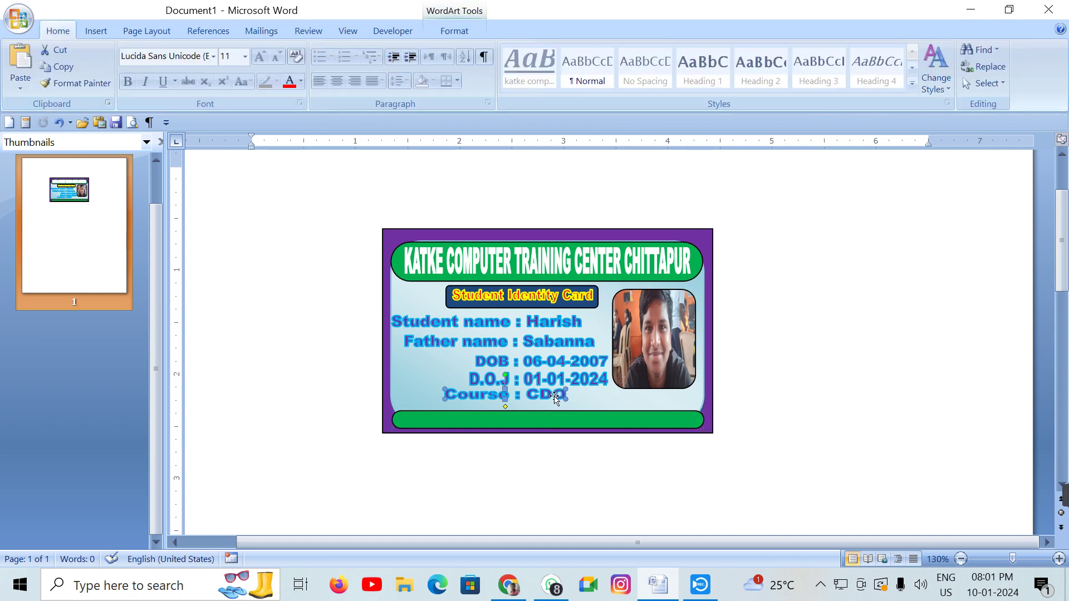
Send the green bottom bar and the light-blue card shape backward to fix the layer order
{"action": "left_click", "coordinate": [569, 420]}
{"action": "left_click", "coordinate": [466, 31]}
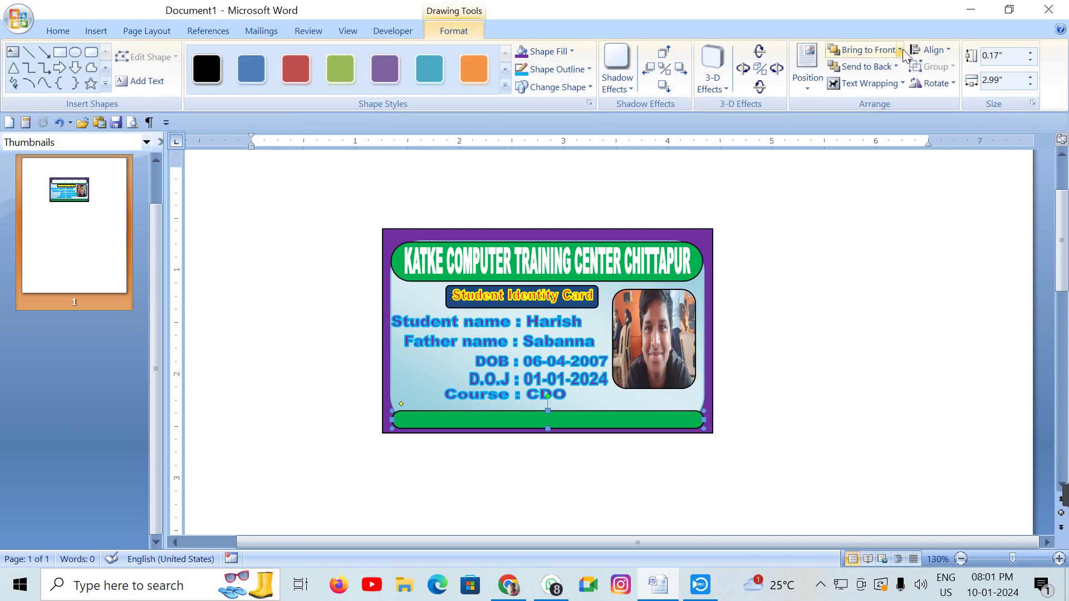
{"action": "left_click", "coordinate": [836, 67]}
{"action": "left_click", "coordinate": [614, 416]}
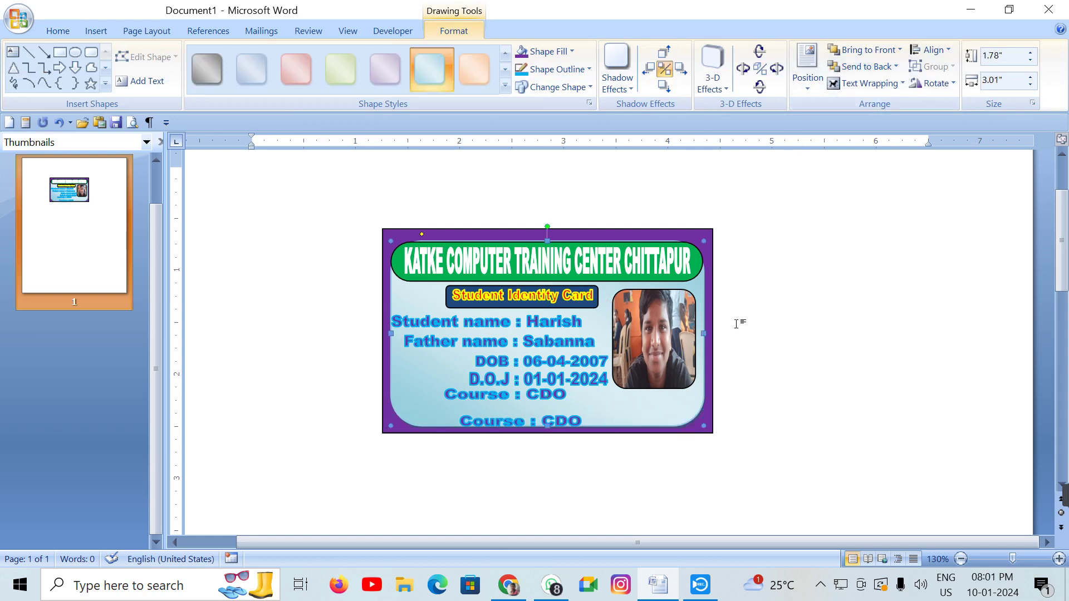
{"action": "left_click", "coordinate": [860, 68]}
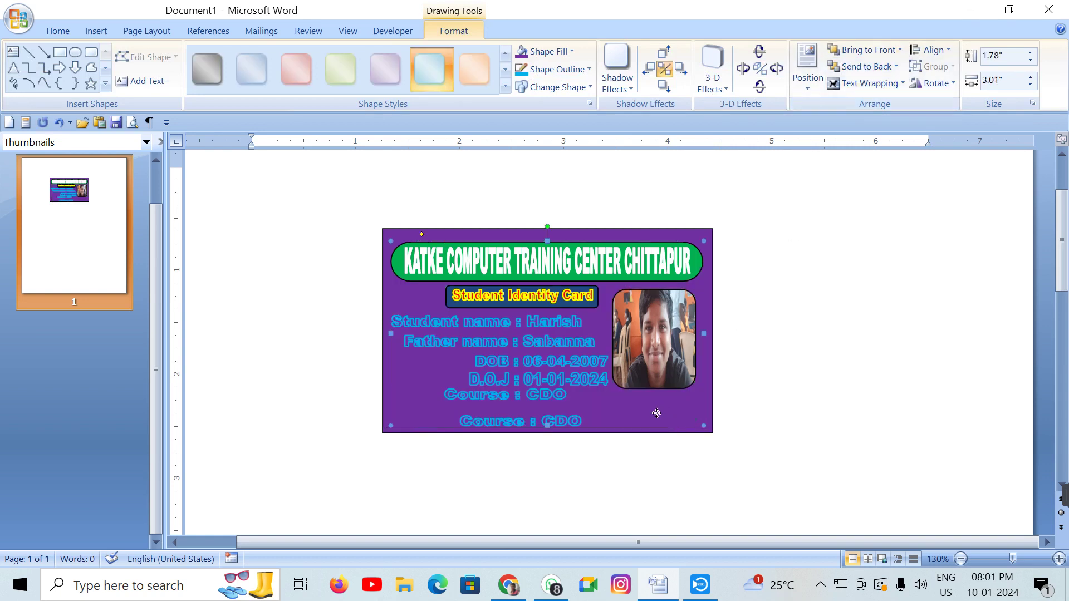
{"action": "left_click", "coordinate": [855, 72]}
Begin replacing the bottom WordArt's course line with 'Address : Opp SBH Bank'
{"action": "left_click", "coordinate": [559, 422]}
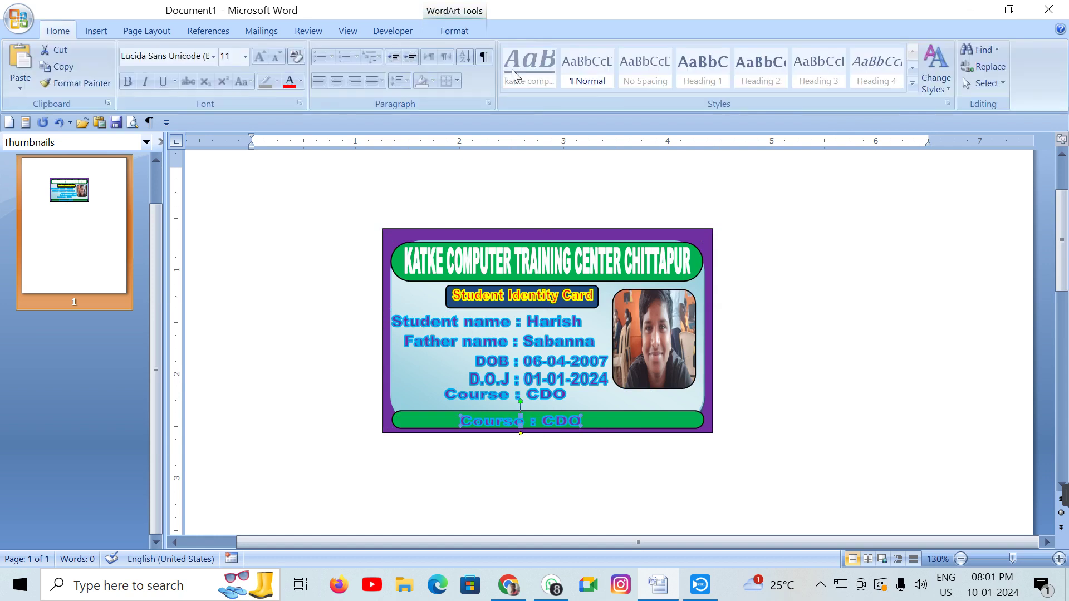
{"action": "left_click", "coordinate": [465, 29]}
{"action": "left_click", "coordinate": [20, 72]}
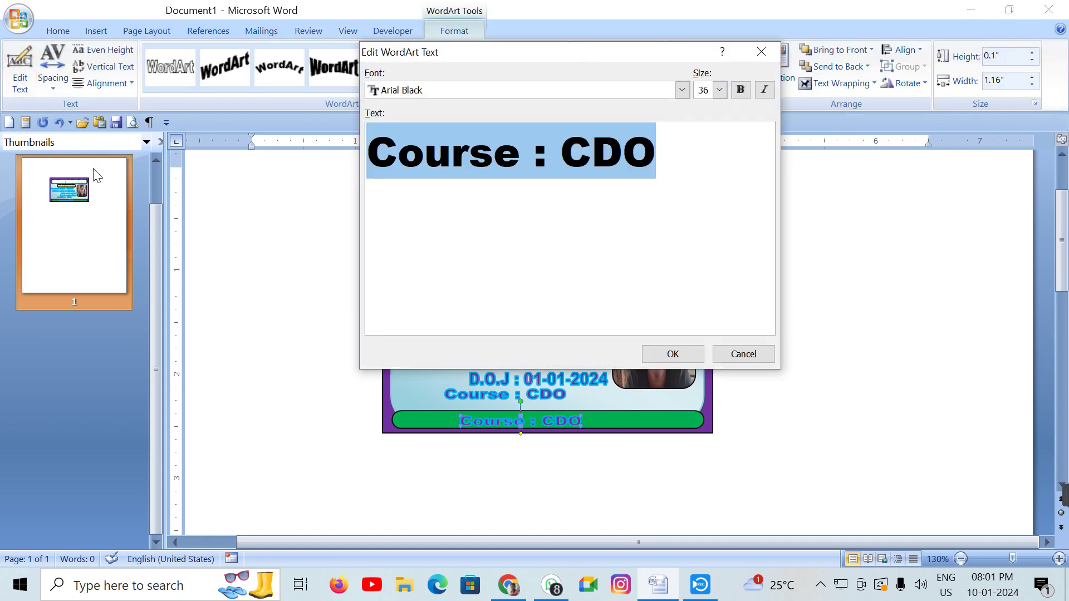
{"action": "type", "text": "Address : Opp Go"}
{"action": "key", "text": "BackSpace"}
{"action": "type", "text": "Opp Go"}
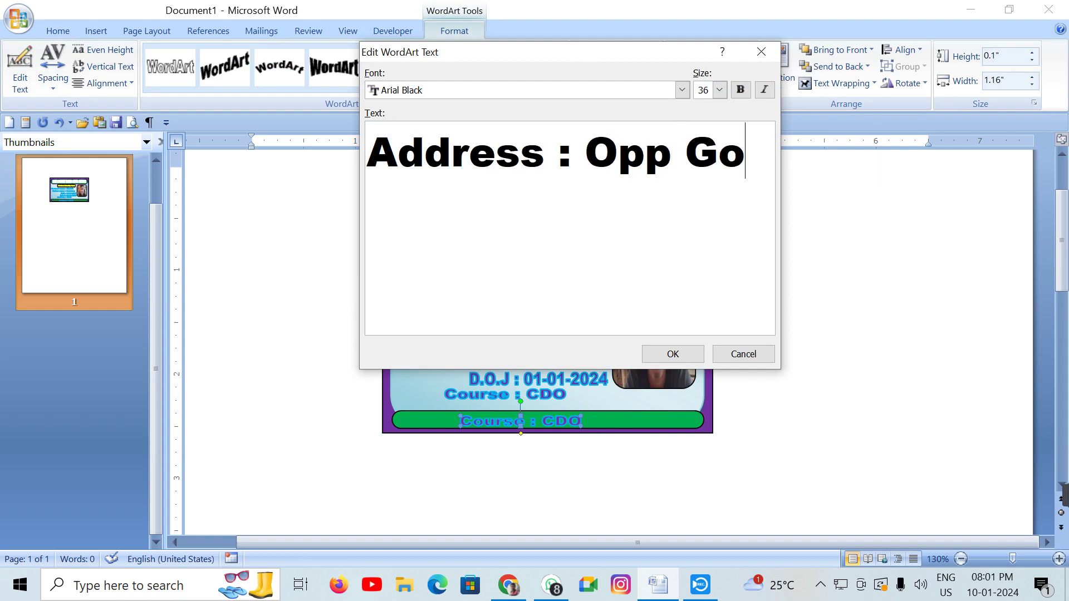
{"action": "type", "text": "vt"}
{"action": "key", "text": "BackSpace"}
{"action": "key", "text": "BackSpace"}
{"action": "key", "text": "BackSpace"}
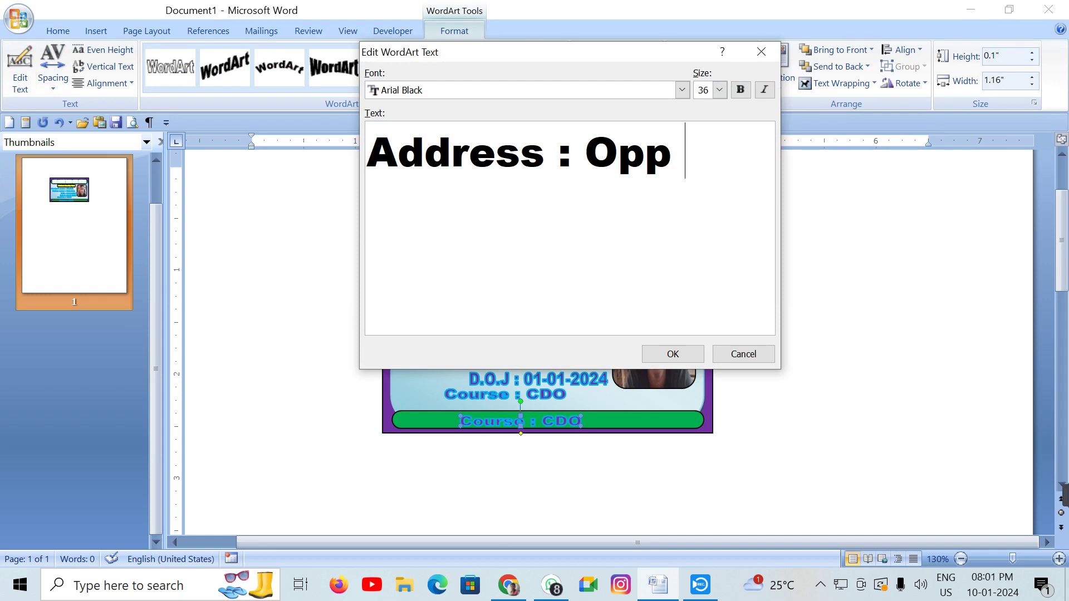
{"action": "type", "text": "SB"}
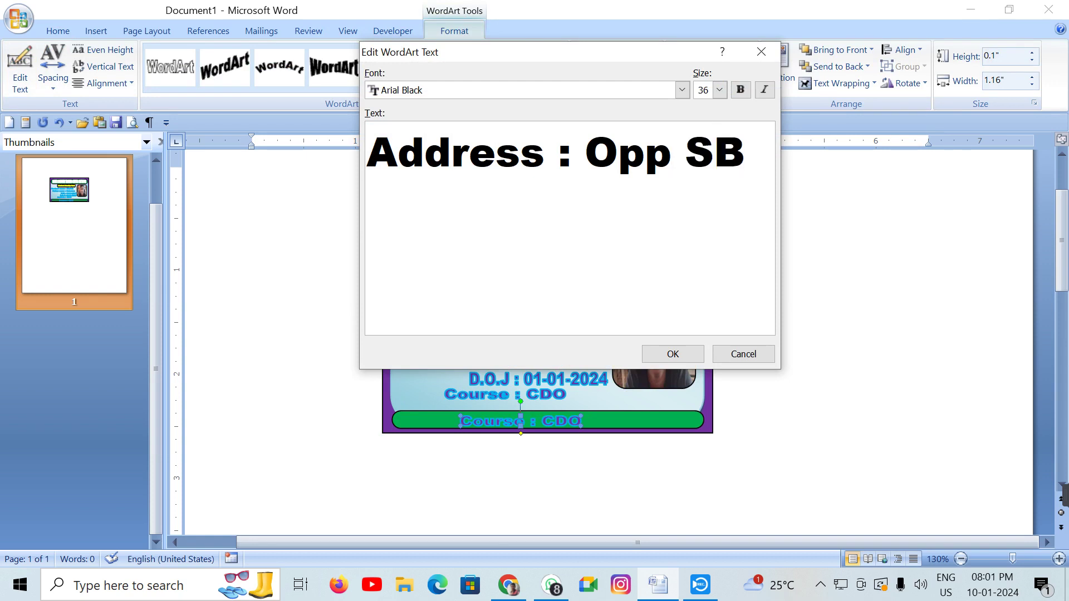
{"action": "type", "text": "H Bank"}
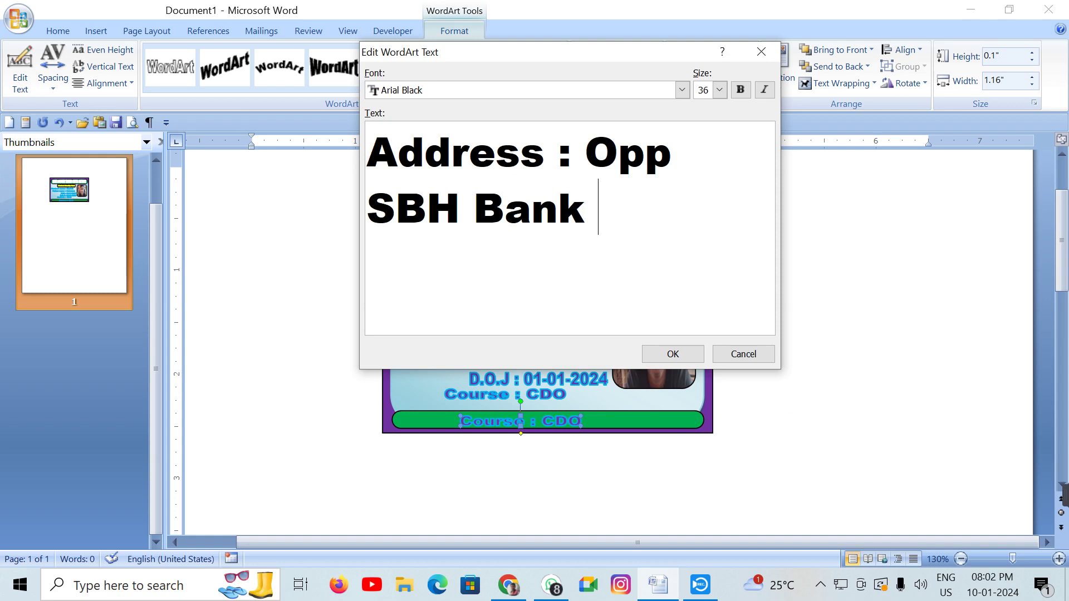
{"action": "type", "text": "bust"}
{"action": "key", "text": "BackSpace"}
{"action": "key", "text": "BackSpace"}
{"action": "key", "text": "BackSpace"}
{"action": "key", "text": "BackSpace"}
{"action": "type", "text": "Ch"}
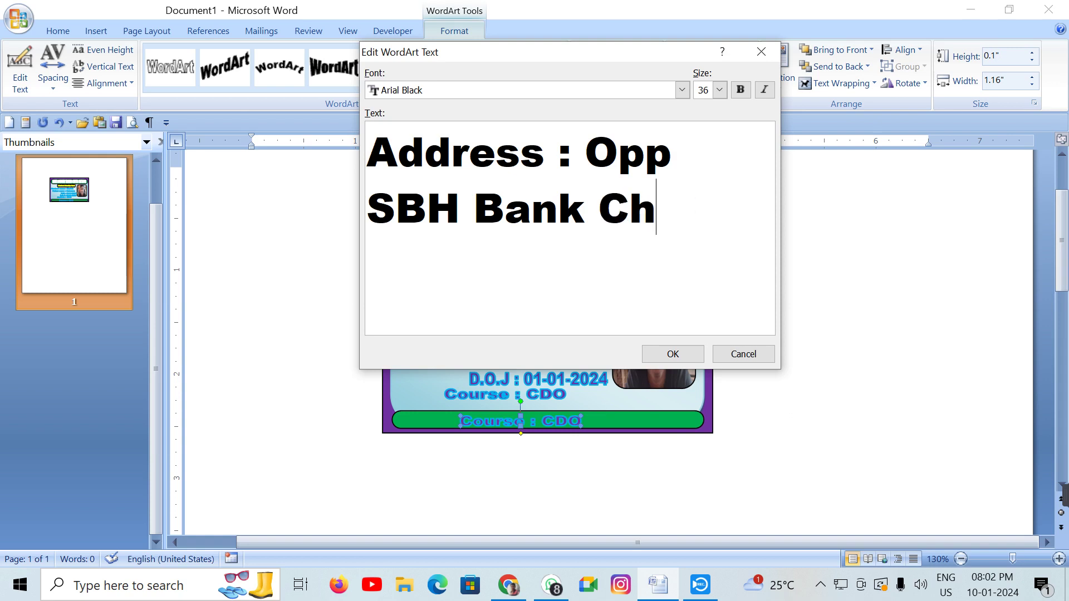
{"action": "type", "text": "apatel comples"}
{"action": "key", "text": "BackSpace"}
{"action": "type", "text": "x "}
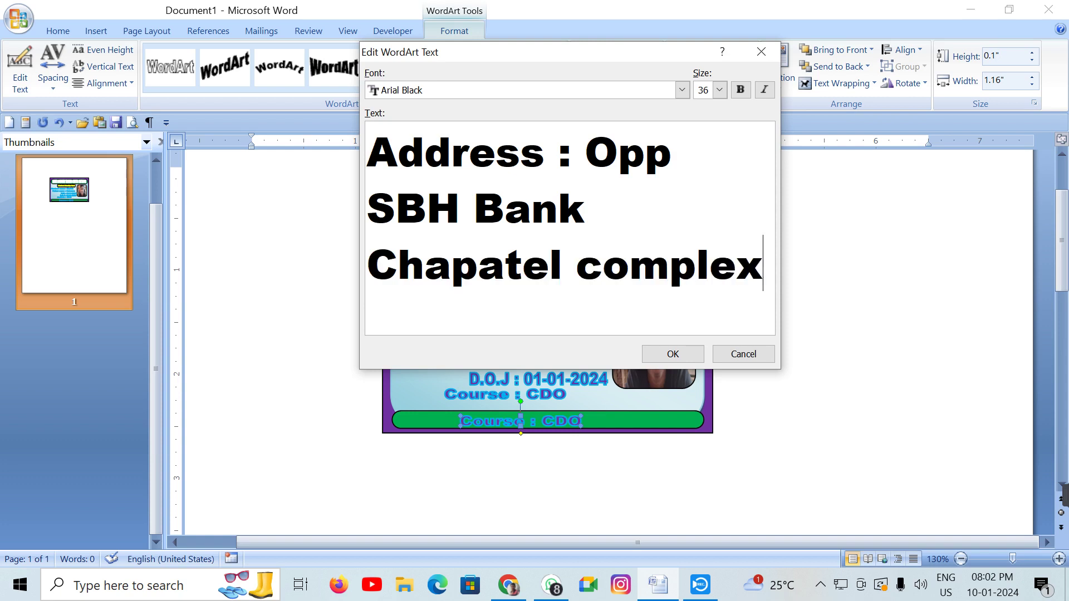
{"action": "type", "text": "Bus s"}
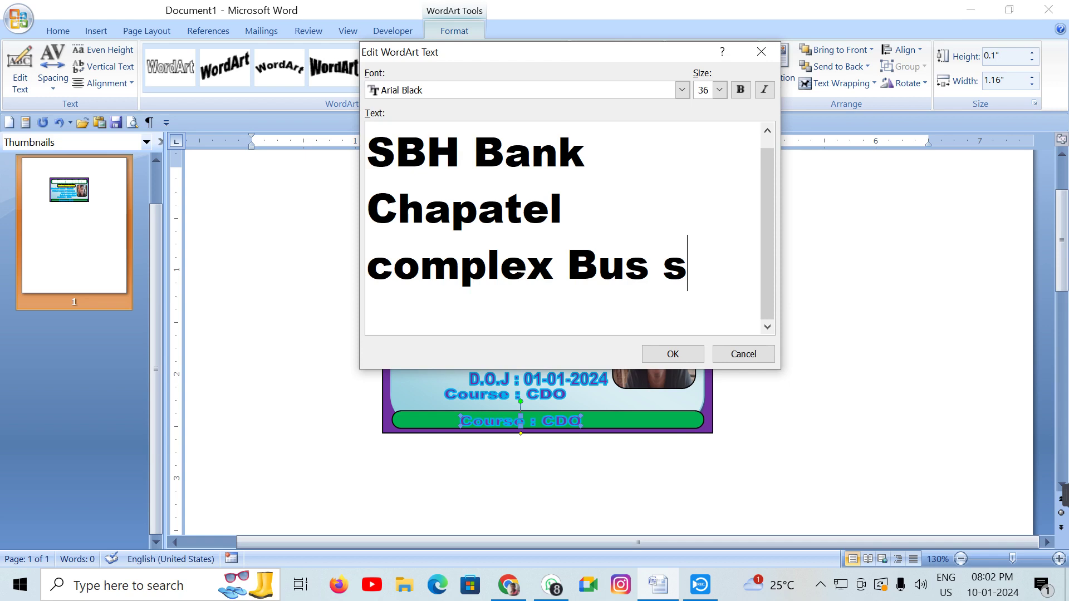
{"action": "type", "text": "tand Ro"}
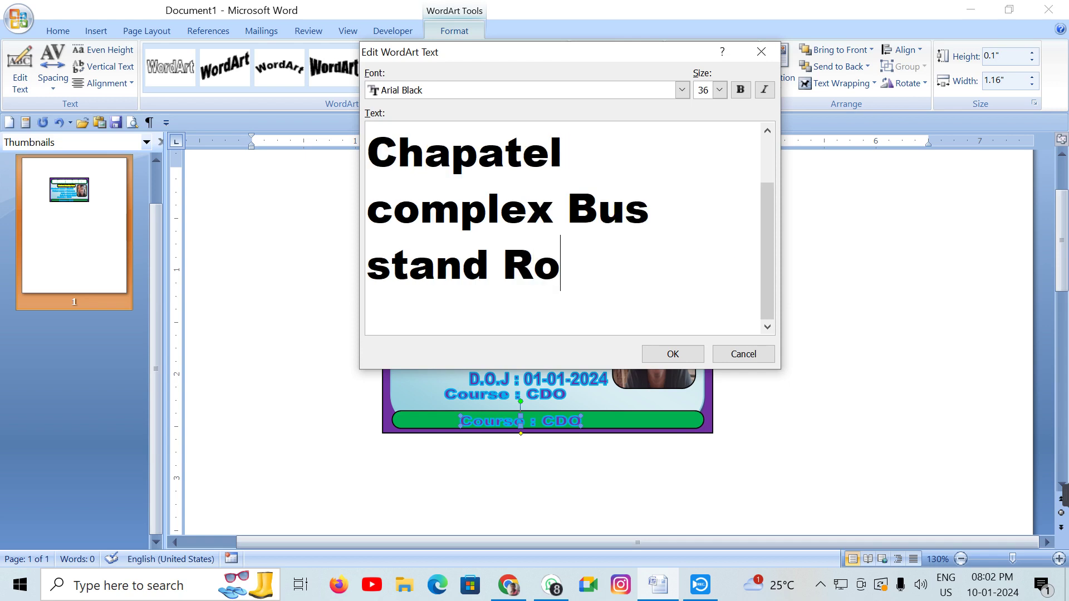
{"action": "type", "text": "ad chittapur"}
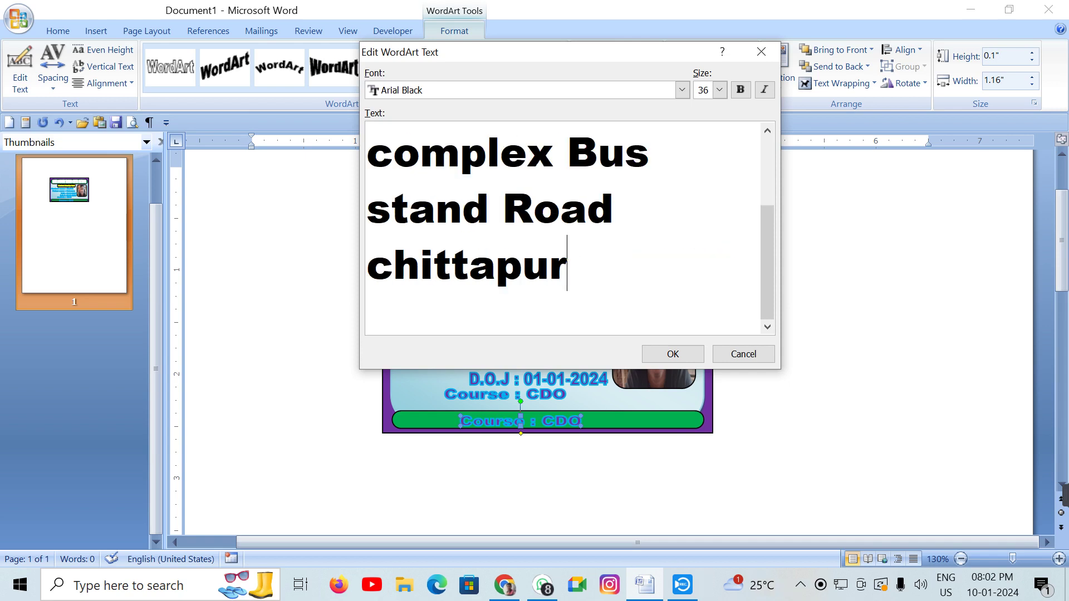
{"action": "left_click", "coordinate": [675, 353]}
{"action": "left_click_drag", "start_coordinate": [581, 426], "coordinate": [690, 429]}
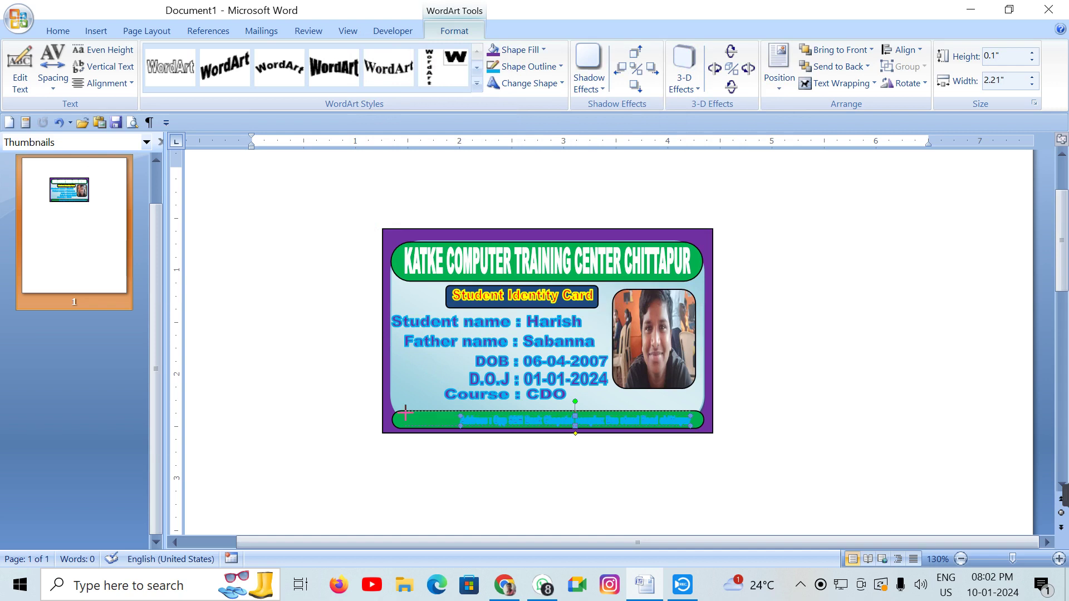
Stretch the address WordArt along the green bar and change its fill colour
{"action": "left_click_drag", "start_coordinate": [412, 416], "coordinate": [404, 411]}
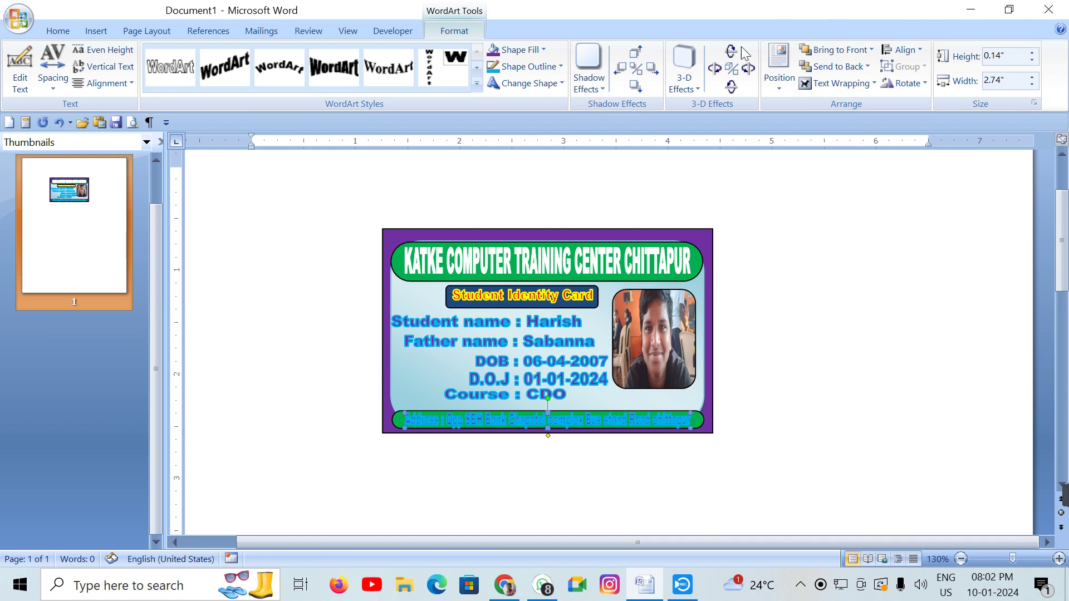
{"action": "left_click", "coordinate": [523, 49]}
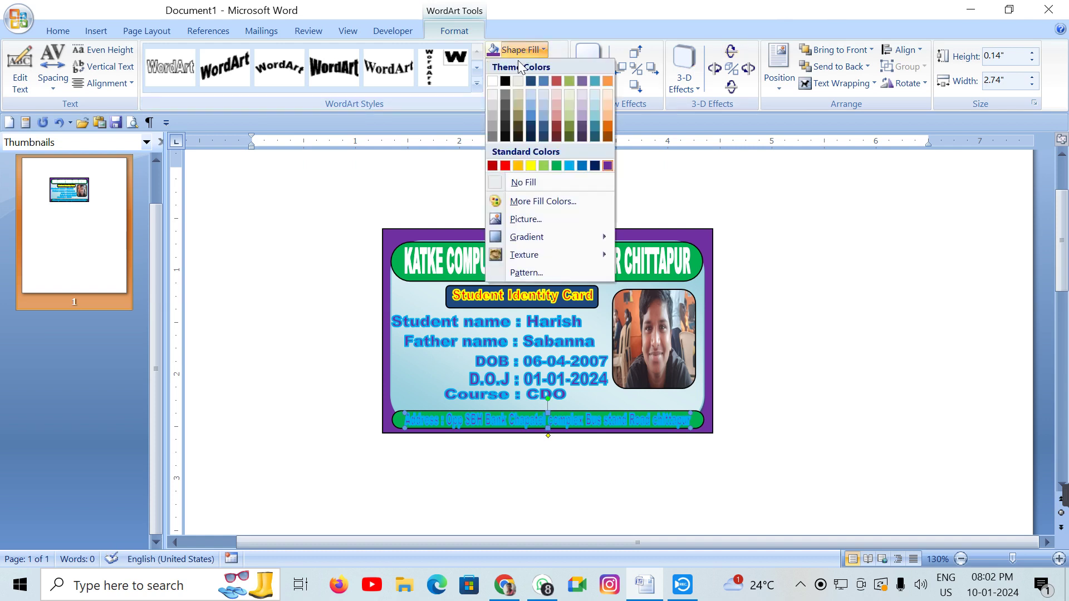
{"action": "left_click", "coordinate": [543, 81]}
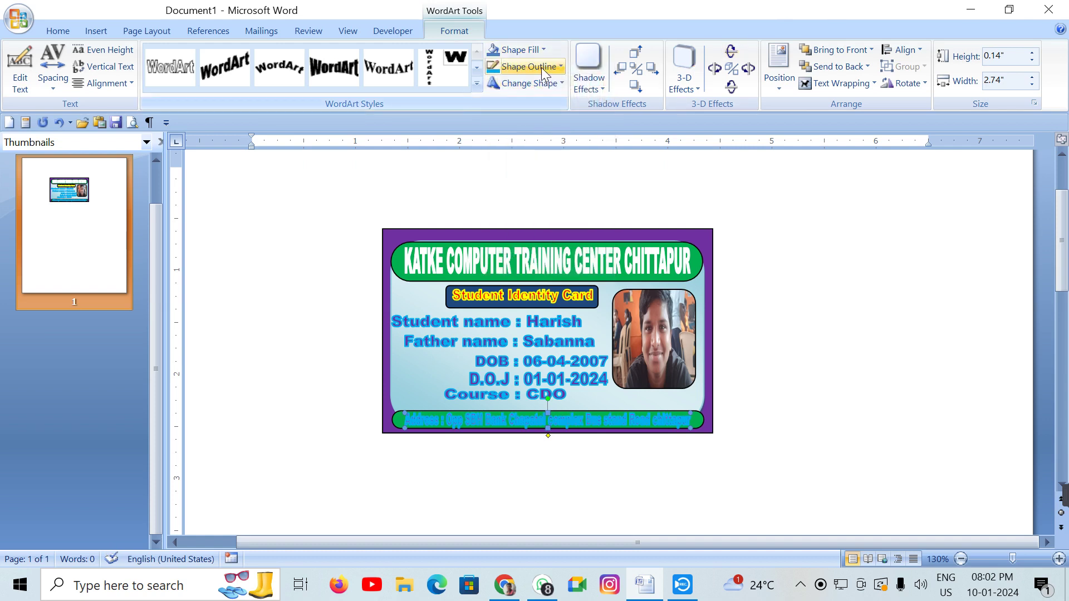
Give the address text a thin red outline at ½ pt weight
{"action": "left_click", "coordinate": [541, 67]}
{"action": "left_click", "coordinate": [583, 98]}
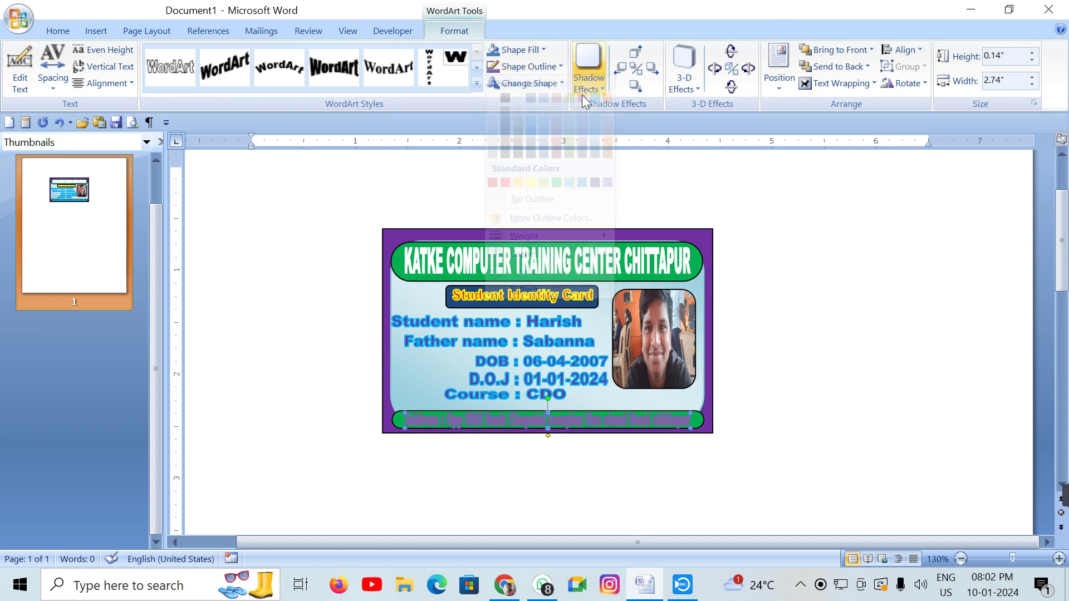
{"action": "left_click", "coordinate": [546, 64]}
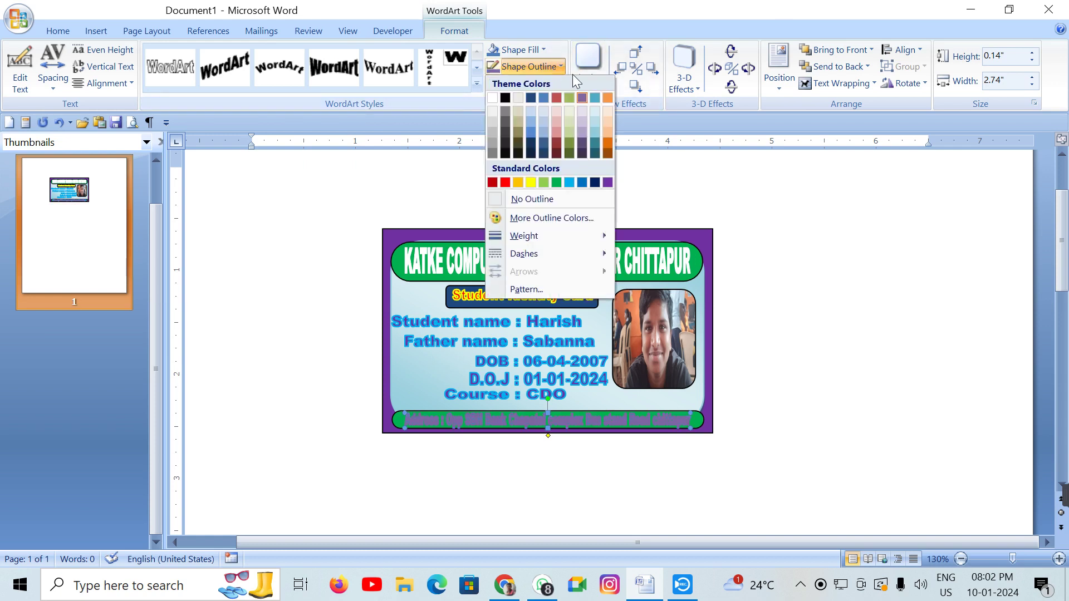
{"action": "left_click", "coordinate": [607, 98]}
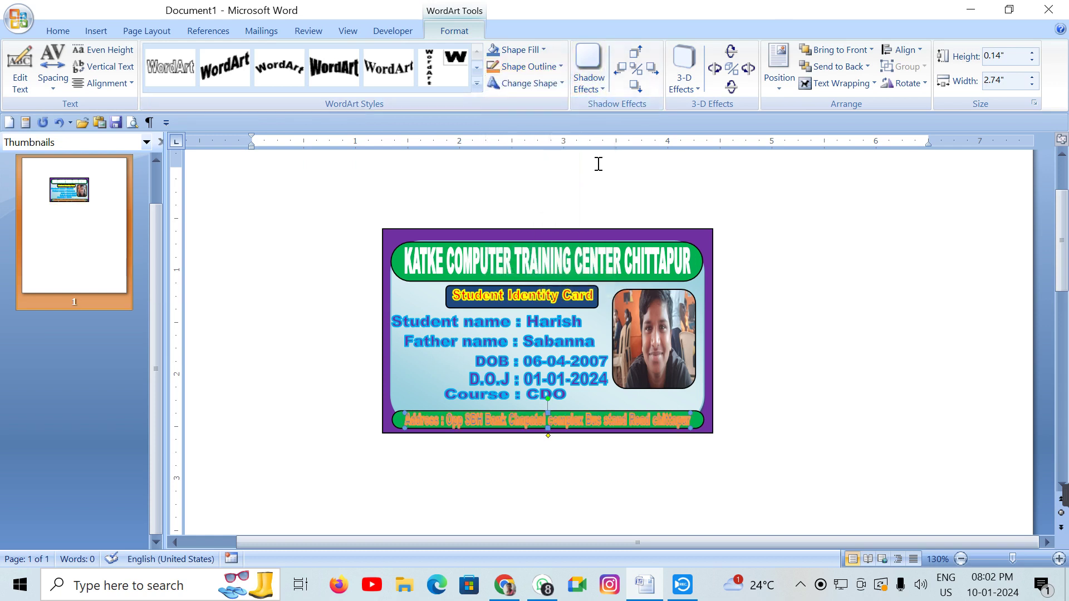
{"action": "left_click", "coordinate": [517, 66]}
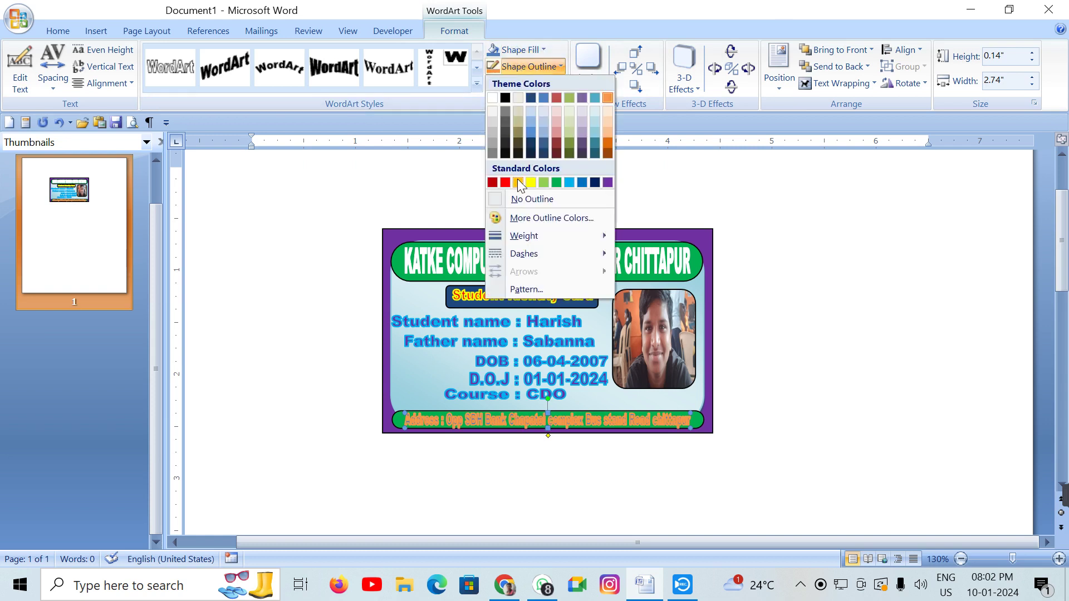
{"action": "left_click", "coordinate": [506, 182]}
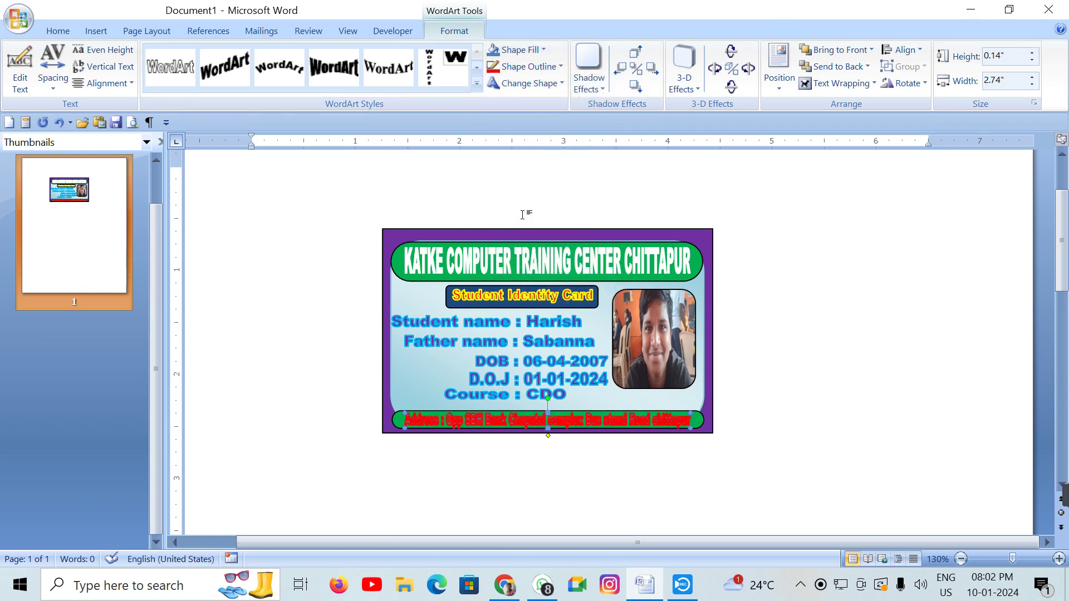
{"action": "left_click", "coordinate": [543, 63]}
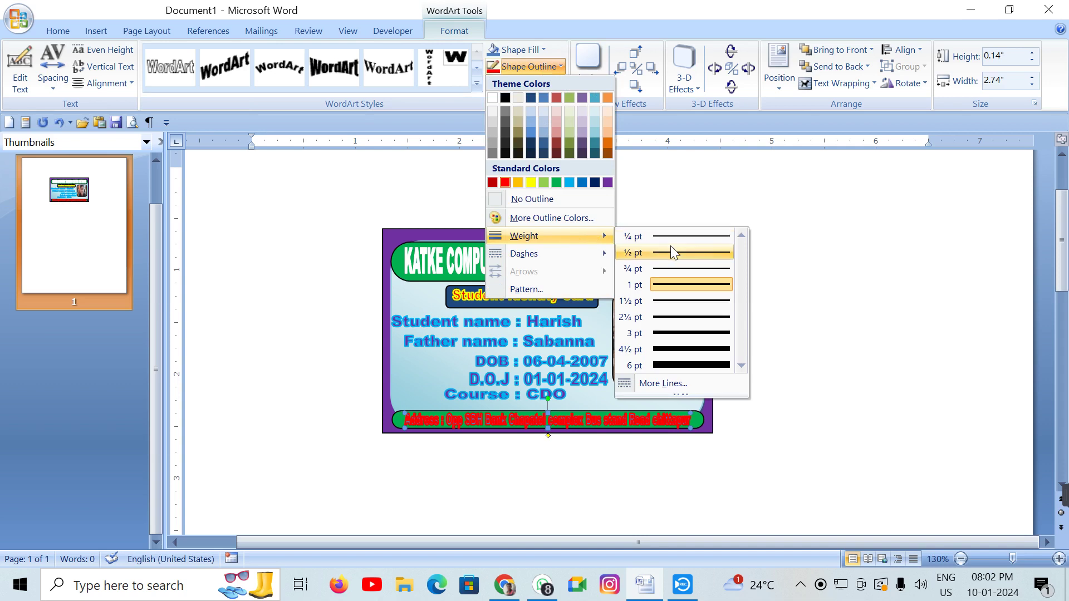
{"action": "left_click", "coordinate": [676, 249]}
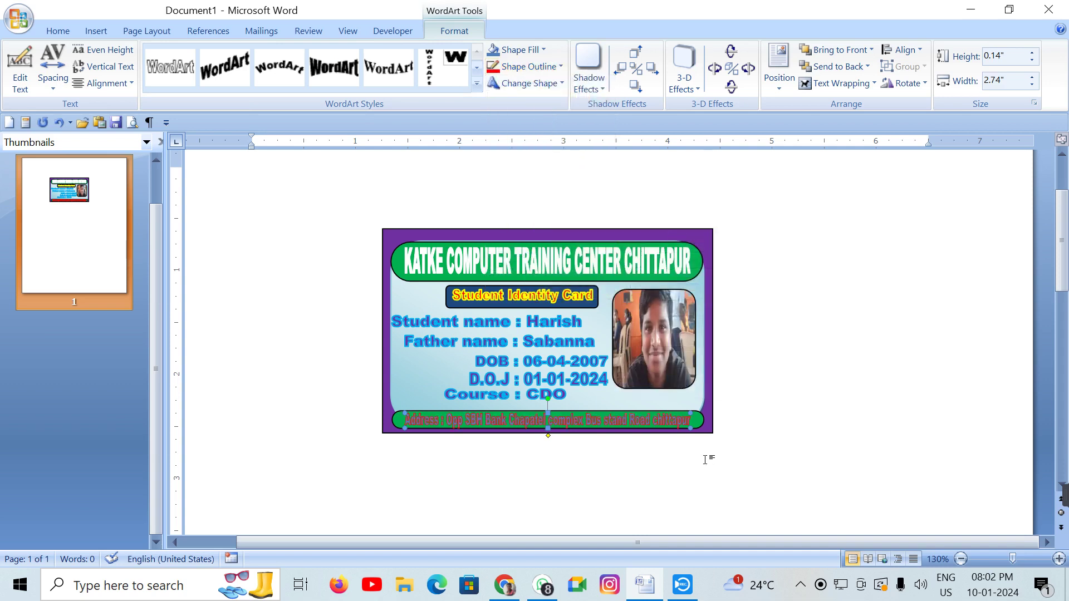
Extend the address further left and right to span the green bar, then deselect
{"action": "left_click_drag", "start_coordinate": [695, 426], "coordinate": [704, 424]}
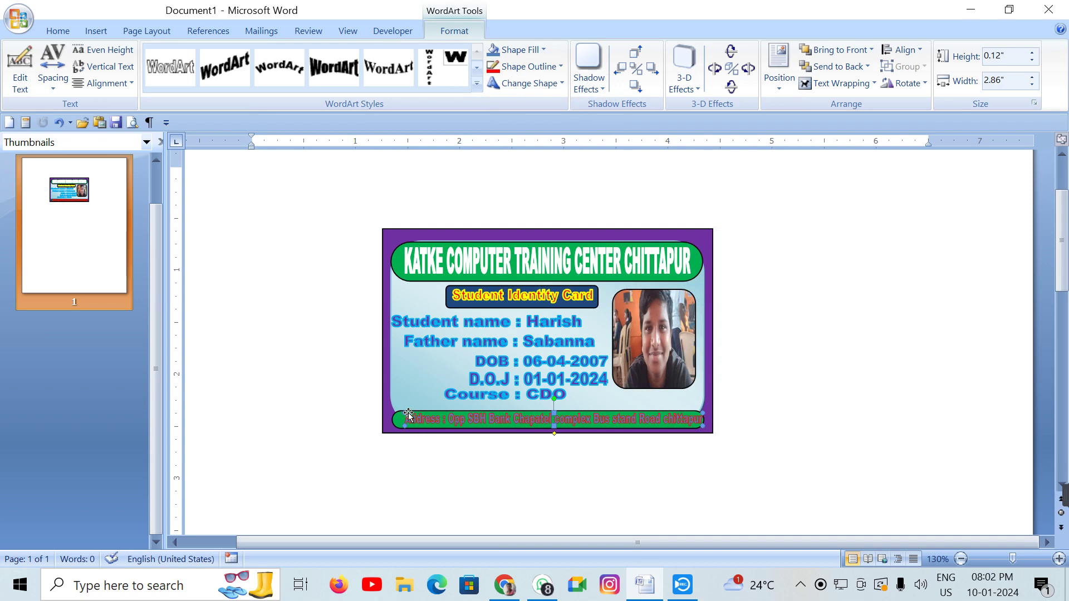
{"action": "left_click_drag", "start_coordinate": [397, 412], "coordinate": [394, 412]}
{"action": "left_click", "coordinate": [809, 425]}
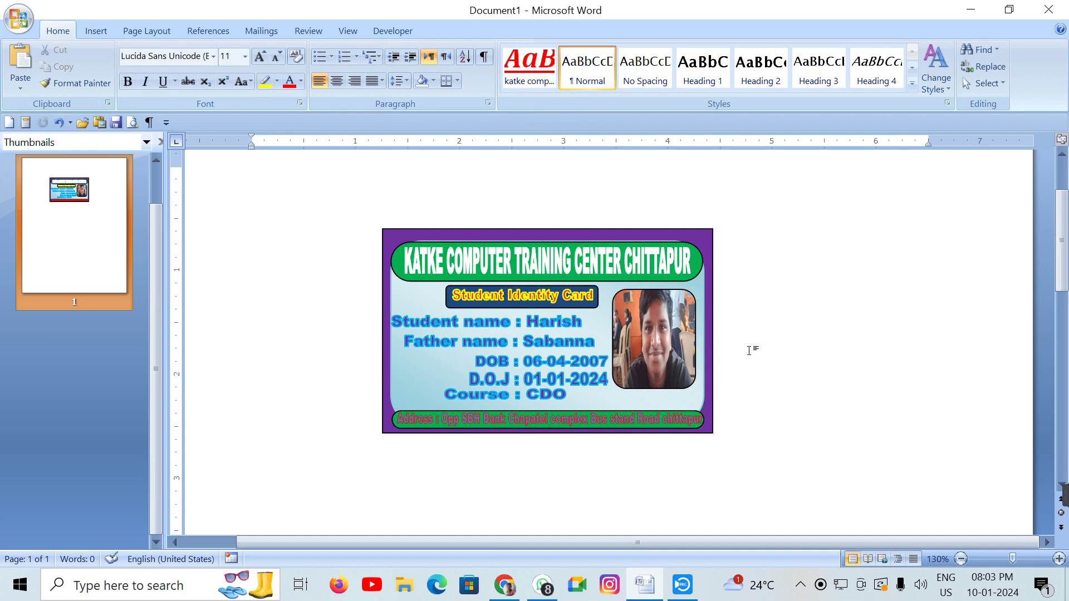
Draw a small rectangle tab on the ID card's top edge as a lanyard slot
{"action": "left_click", "coordinate": [101, 28]}
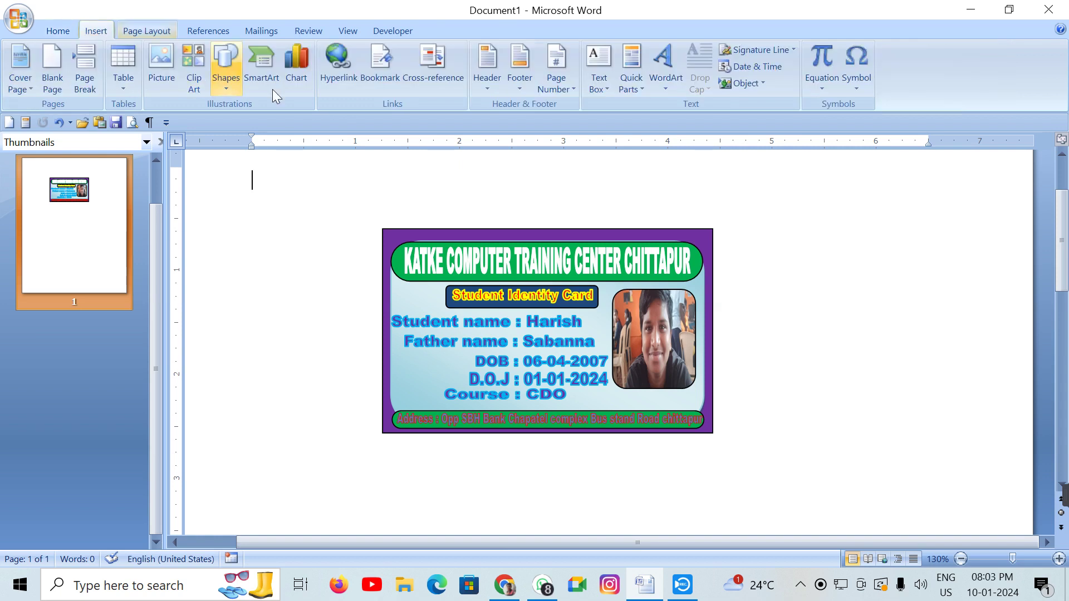
{"action": "left_click", "coordinate": [228, 72]}
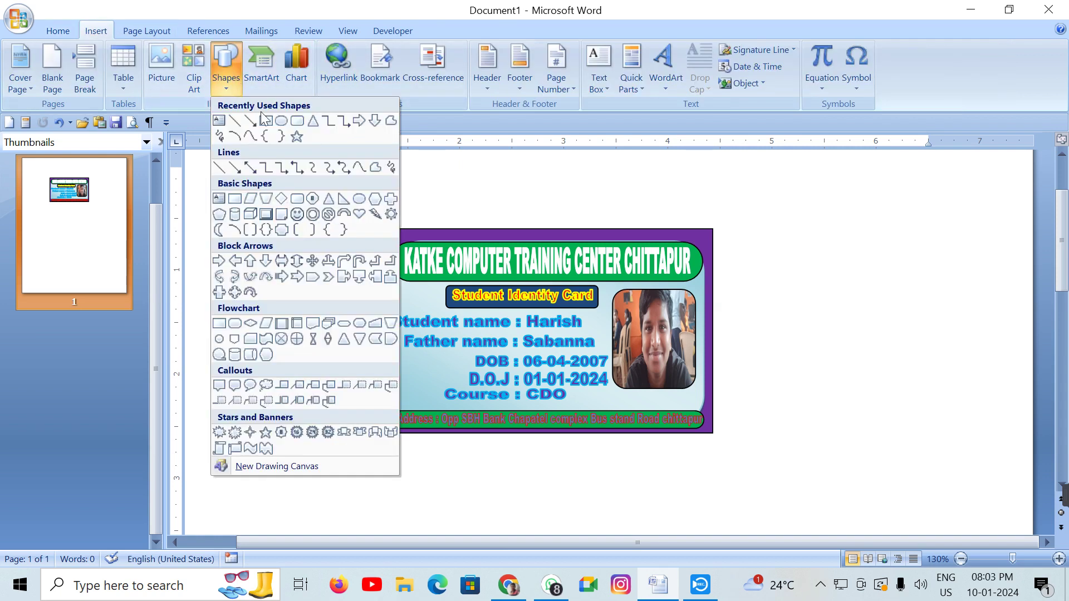
{"action": "left_click", "coordinate": [298, 120]}
{"action": "mouse_move", "coordinate": [524, 230]}
{"action": "left_mouse_down"}
{"action": "mouse_move", "coordinate": [572, 234]}
{"action": "mouse_move", "coordinate": [566, 241]}
{"action": "left_mouse_up"}
{"action": "left_click", "coordinate": [716, 191]}
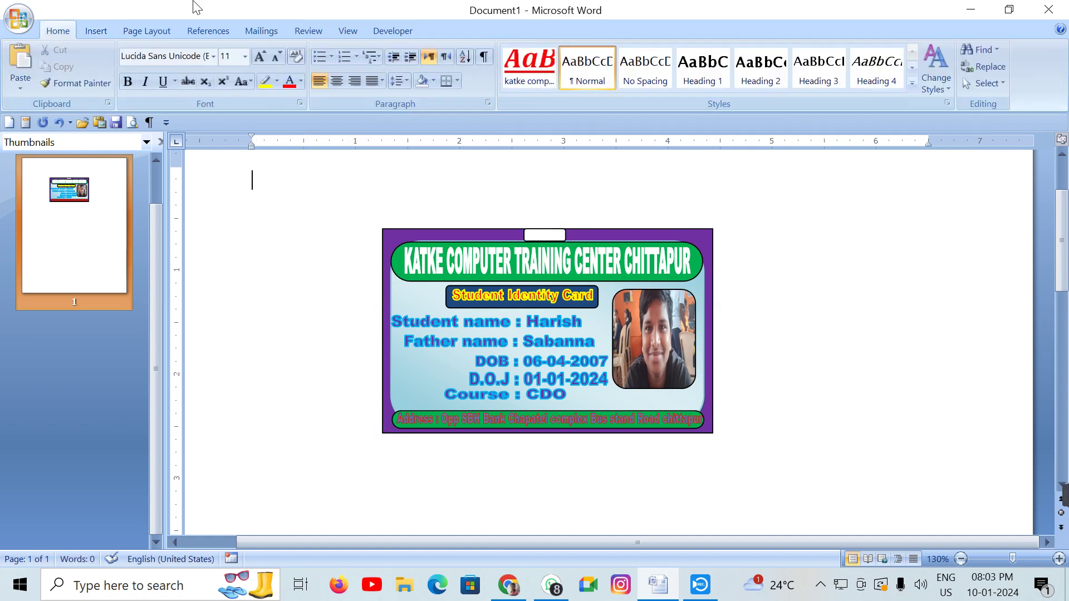
{"action": "left_click", "coordinate": [89, 31]}
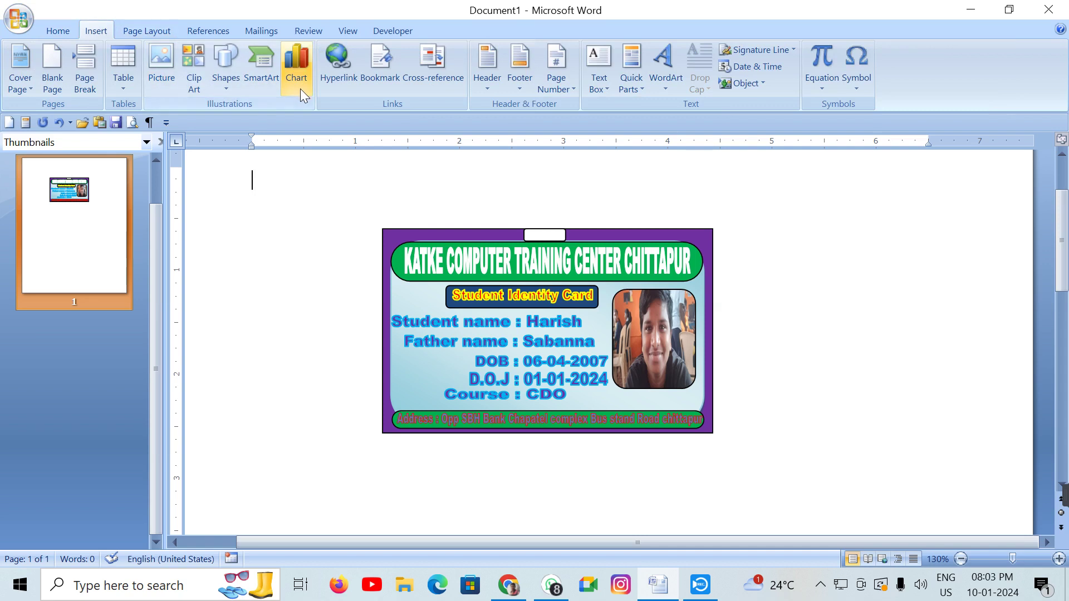
{"action": "left_click", "coordinate": [235, 83]}
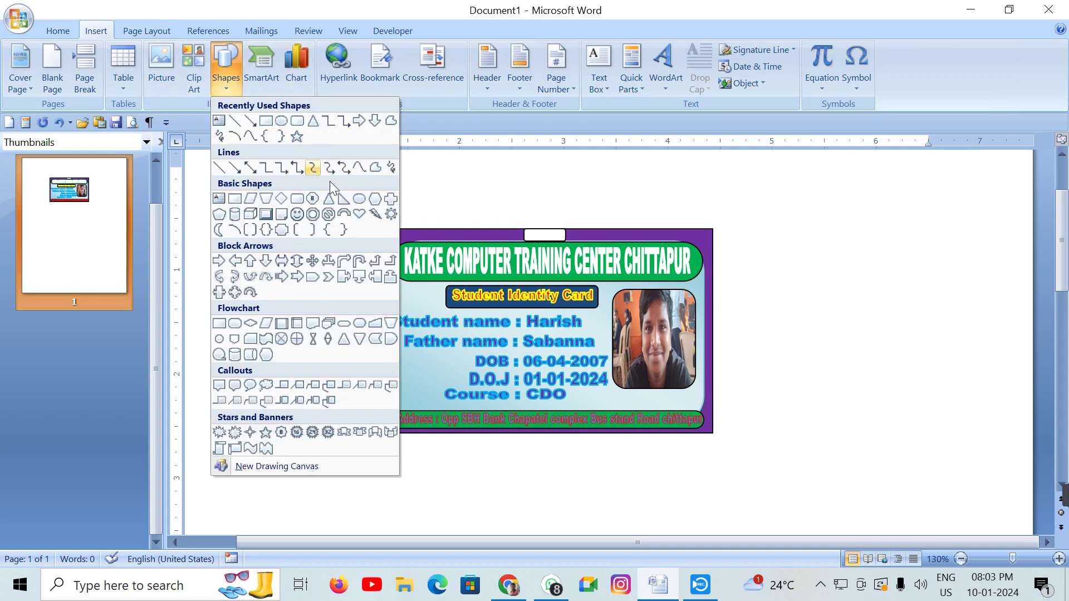
Draw a freeform lanyard loop above the card and place it behind the text and tab
{"action": "left_click", "coordinate": [391, 122]}
{"action": "mouse_move", "coordinate": [523, 335]}
{"action": "left_mouse_down"}
{"action": "mouse_move", "coordinate": [544, 246]}
{"action": "mouse_move", "coordinate": [705, 278]}
{"action": "mouse_move", "coordinate": [568, 325]}
{"action": "mouse_move", "coordinate": [974, 412]}
{"action": "mouse_move", "coordinate": [941, 310]}
{"action": "mouse_move", "coordinate": [756, 232]}
{"action": "mouse_move", "coordinate": [608, 252]}
{"action": "mouse_move", "coordinate": [548, 277]}
{"action": "left_mouse_up"}
{"action": "left_click_drag", "start_coordinate": [524, 326], "coordinate": [520, 336]}
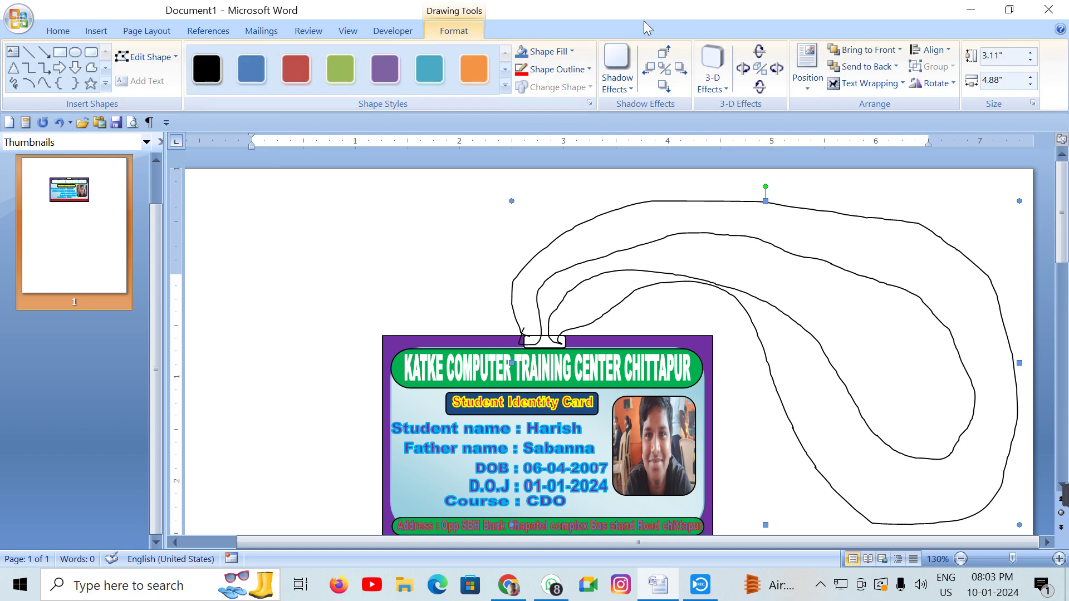
{"action": "left_click", "coordinate": [865, 66]}
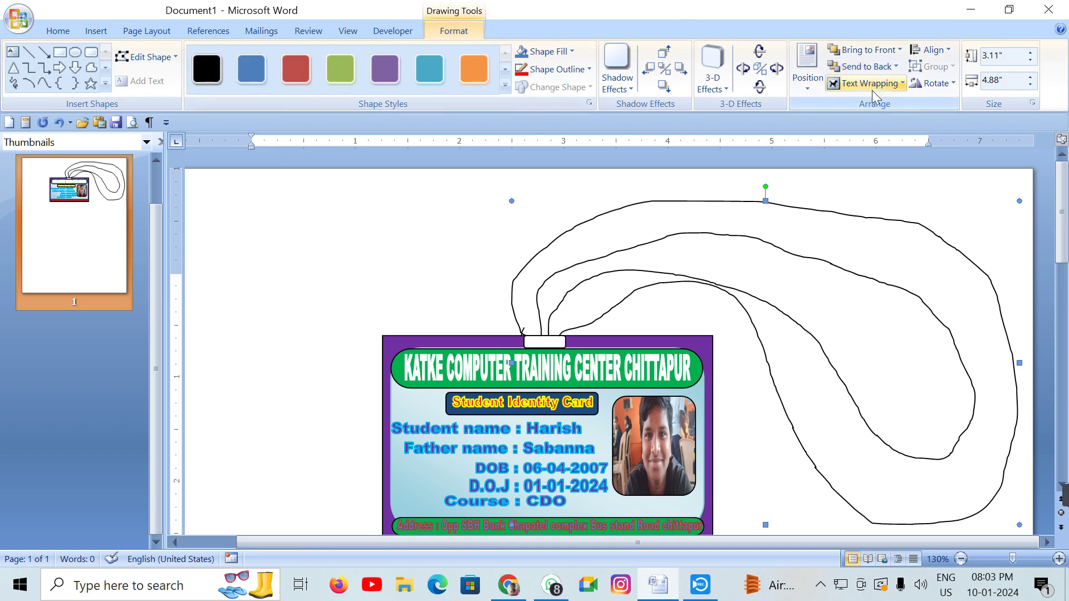
{"action": "left_click", "coordinate": [871, 84]}
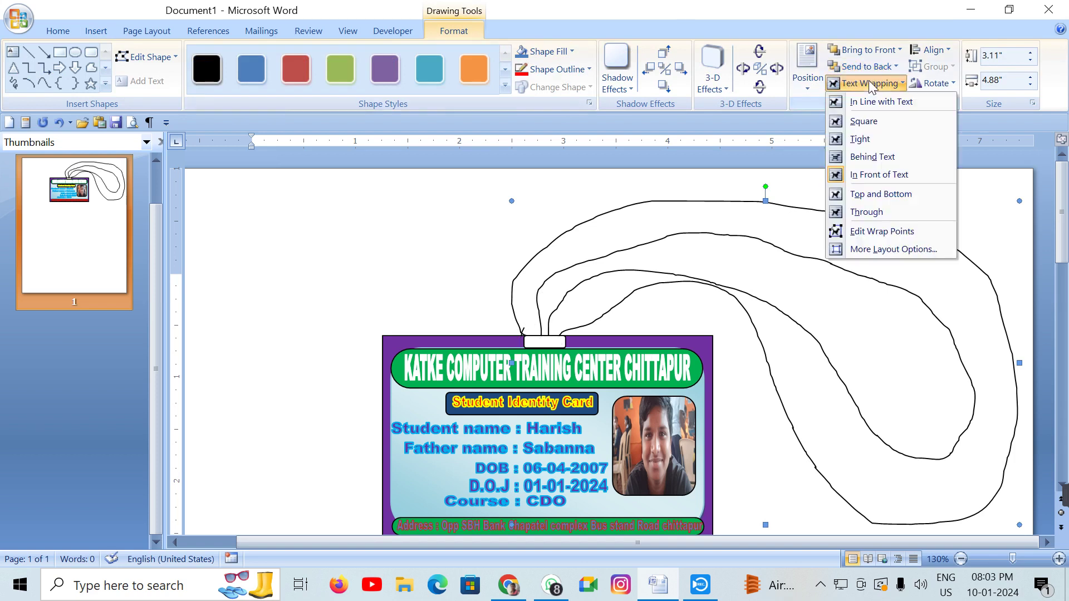
{"action": "left_click", "coordinate": [868, 157]}
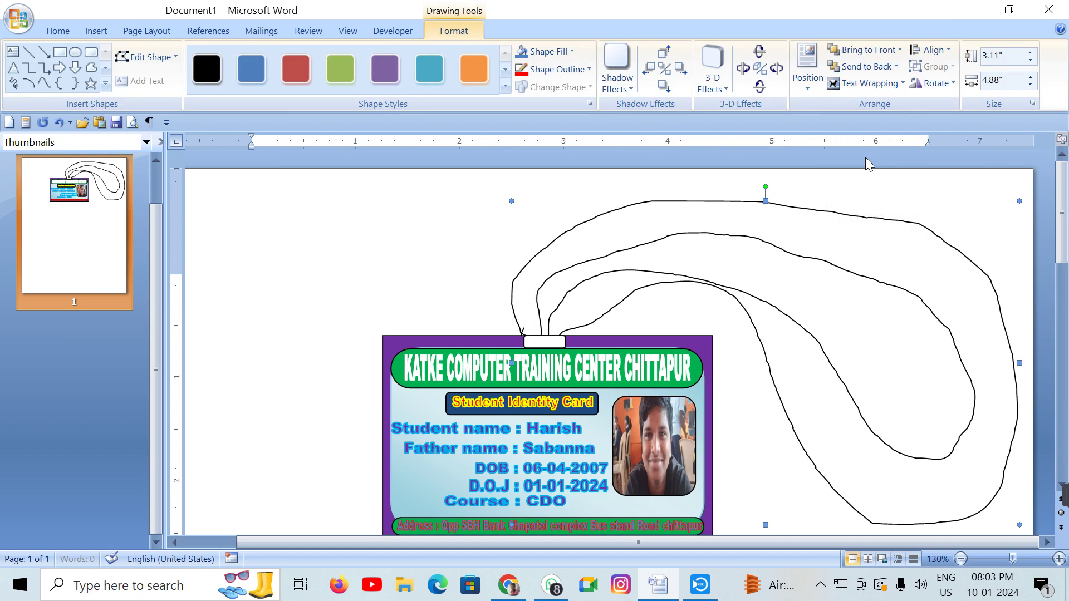
Fill the lanyard freeform with Purple from Standard Colors and deselect it
{"action": "left_click", "coordinate": [539, 52]}
{"action": "left_click", "coordinate": [634, 165]}
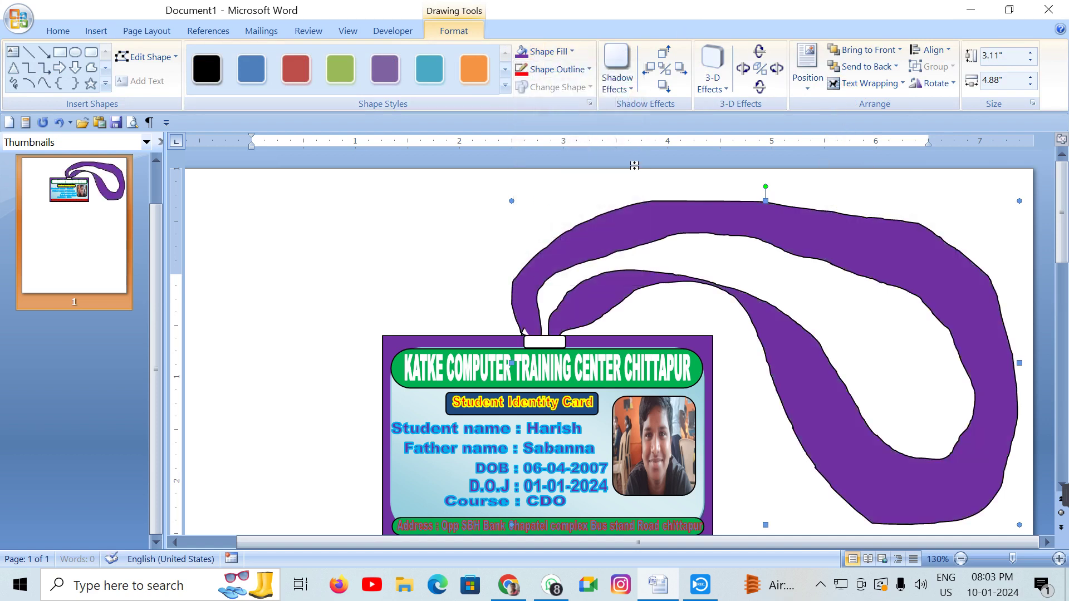
{"action": "left_click", "coordinate": [410, 241]}
{"action": "scroll", "coordinate": [410, 244], "scroll_direction": "down", "scroll_amount": 5}
{"action": "scroll", "coordinate": [410, 243], "scroll_direction": "up", "scroll_amount": 5}
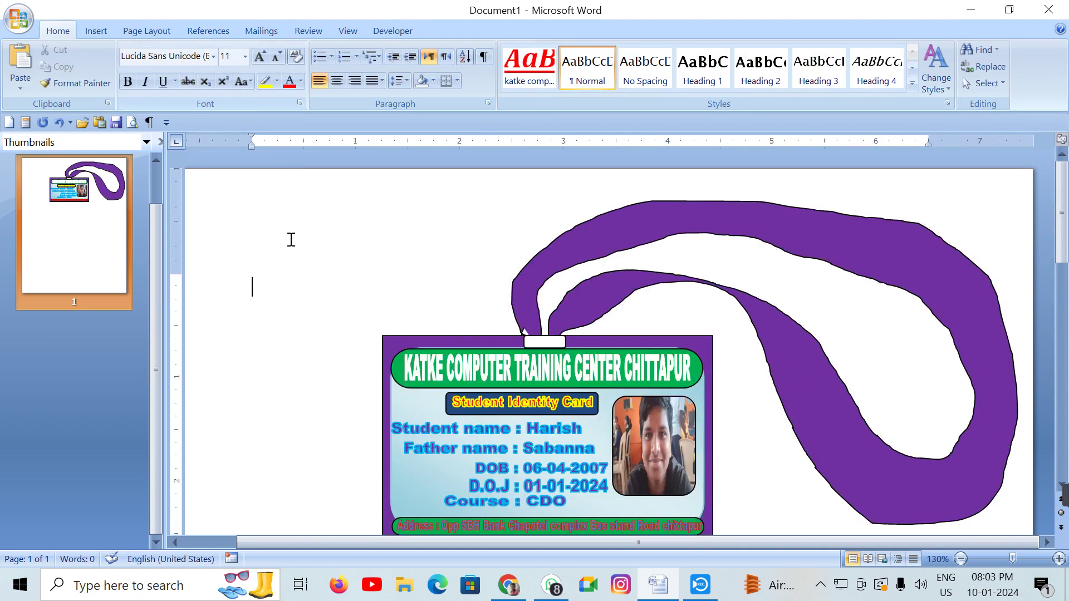
Insert a rainbow-style WordArt reading 'Katke Computer Training Center Chittapur' above the card
{"action": "left_click", "coordinate": [515, 369]}
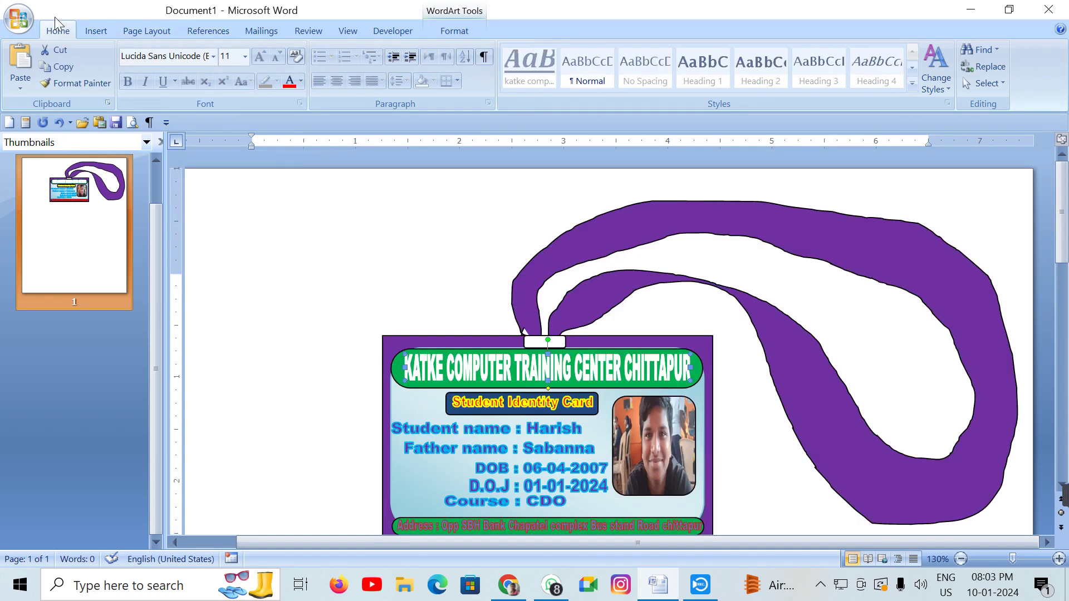
{"action": "left_click", "coordinate": [99, 32]}
{"action": "left_click", "coordinate": [666, 67]}
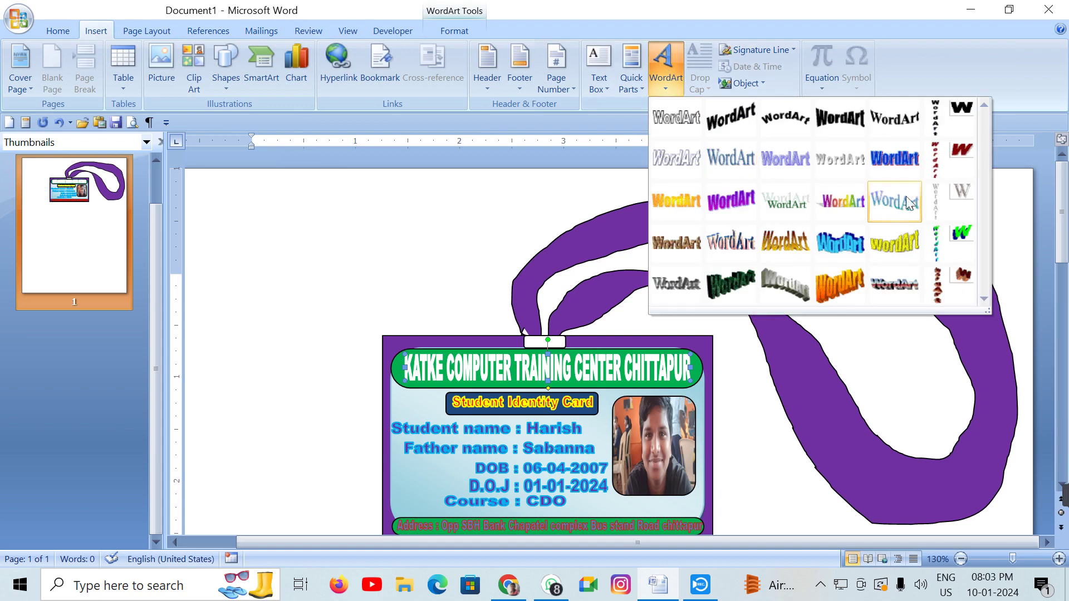
{"action": "left_click", "coordinate": [857, 203]}
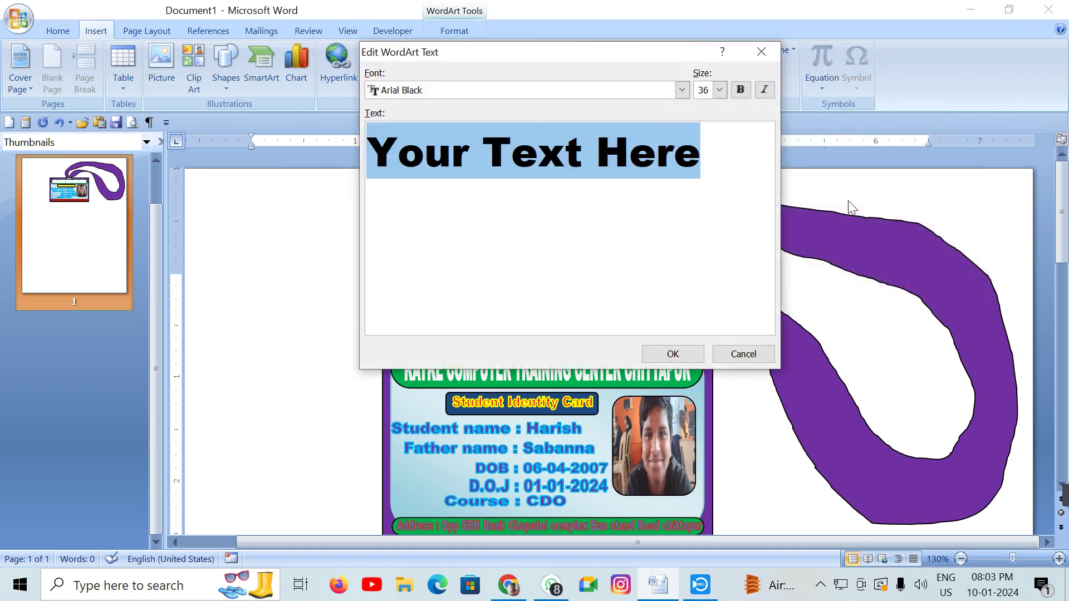
{"action": "type", "text": "Katke Computer Training"}
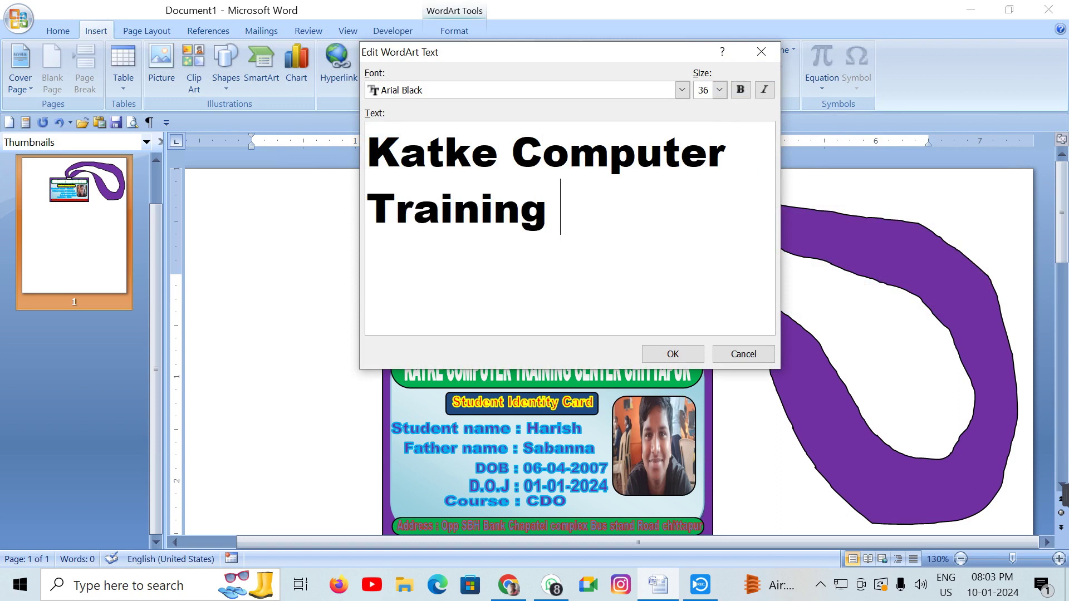
{"action": "type", "text": " Center Ch"}
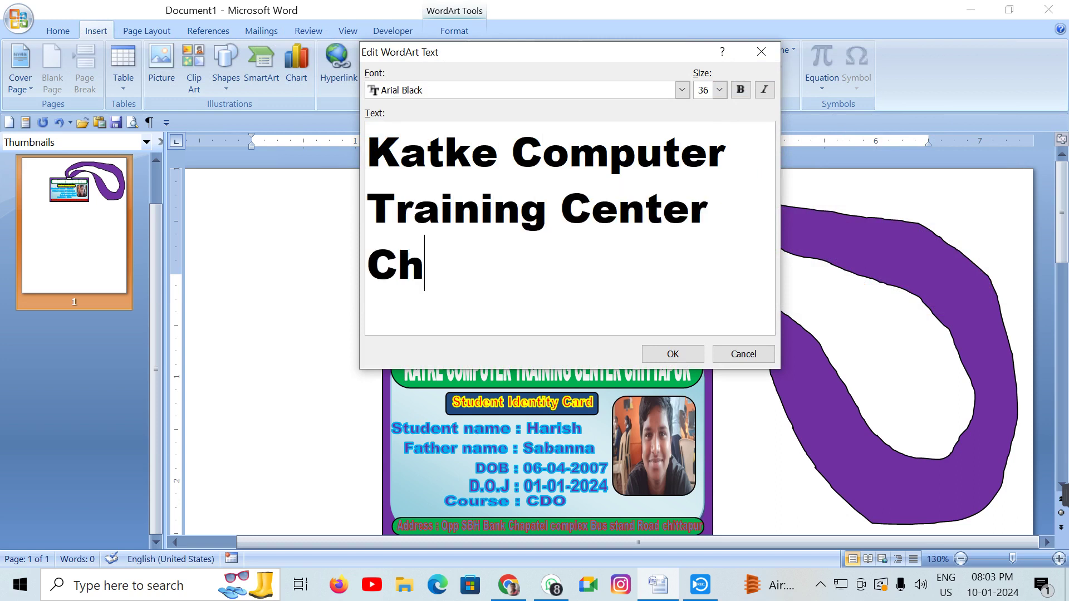
{"action": "type", "text": "ittapur"}
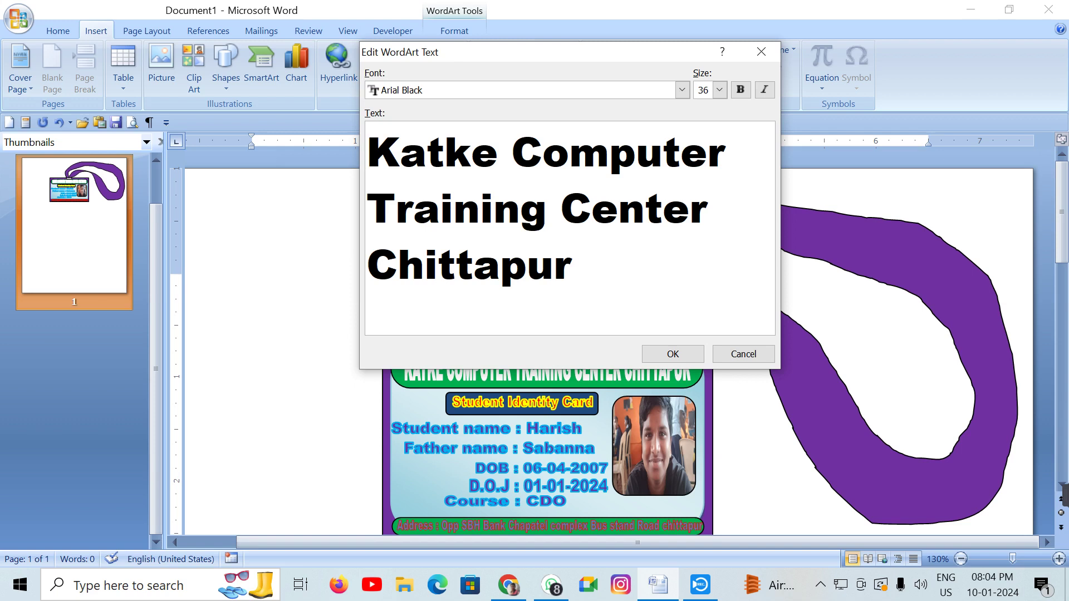
{"action": "left_click", "coordinate": [674, 354]}
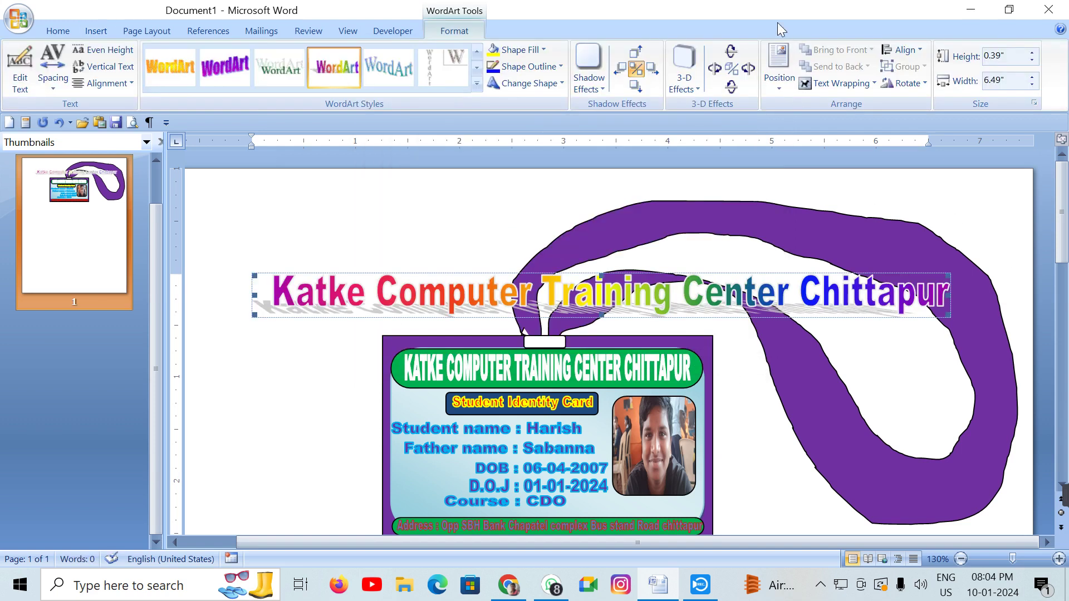
Remove the name WordArt's shadow, float it in front of text, and shape it Arch Up
{"action": "left_click", "coordinate": [635, 69]}
{"action": "left_click", "coordinate": [827, 85]}
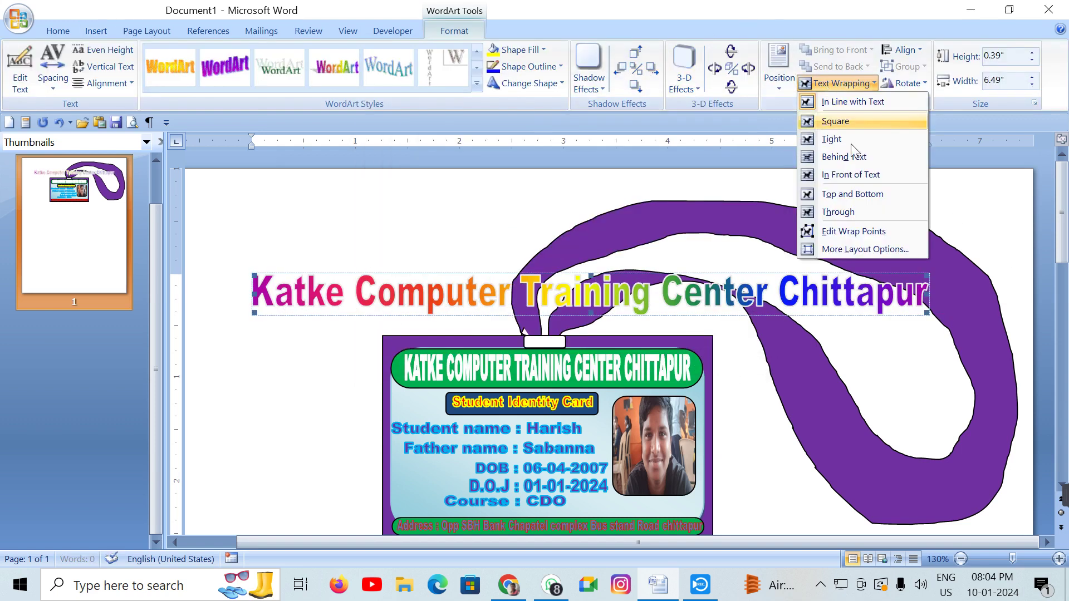
{"action": "left_click", "coordinate": [850, 174]}
{"action": "left_click", "coordinate": [526, 83]}
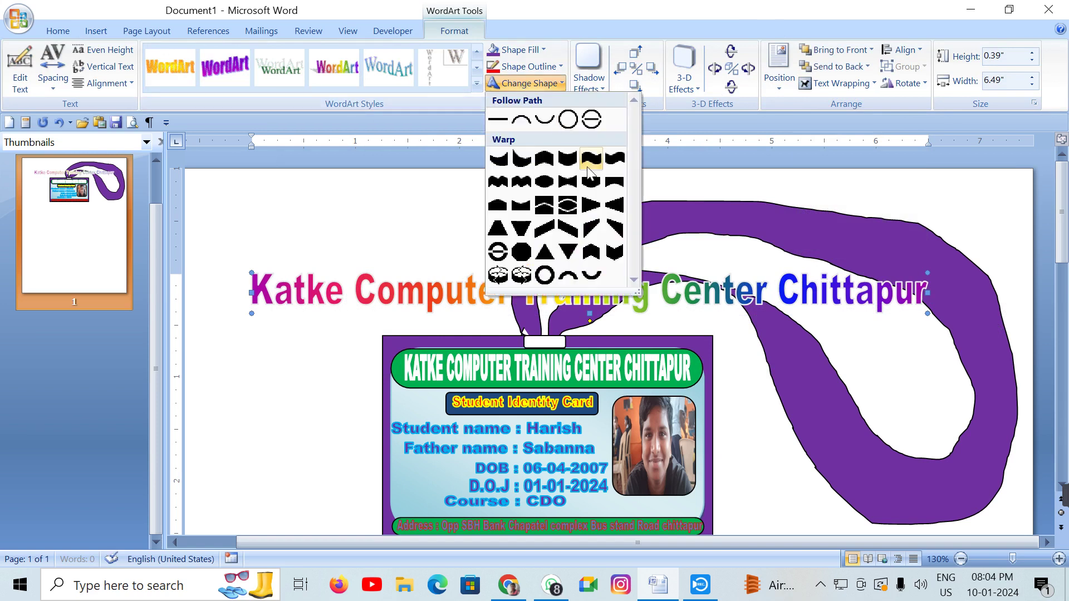
{"action": "left_click", "coordinate": [522, 119]}
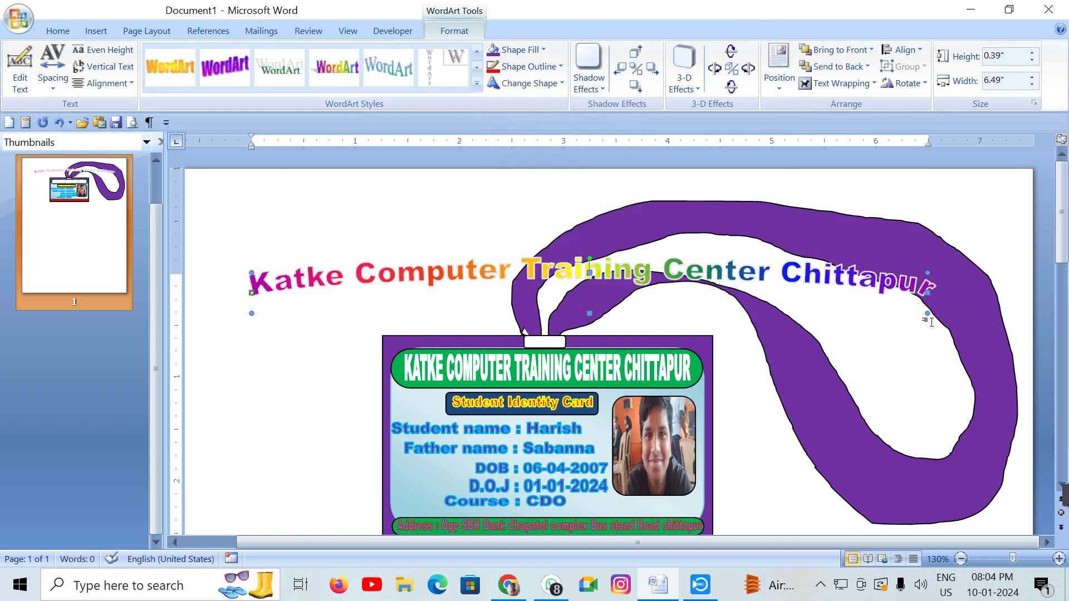
Resize, move and rotate the arched name so it follows the purple strap's curve
{"action": "left_click_drag", "start_coordinate": [927, 313], "coordinate": [671, 343]}
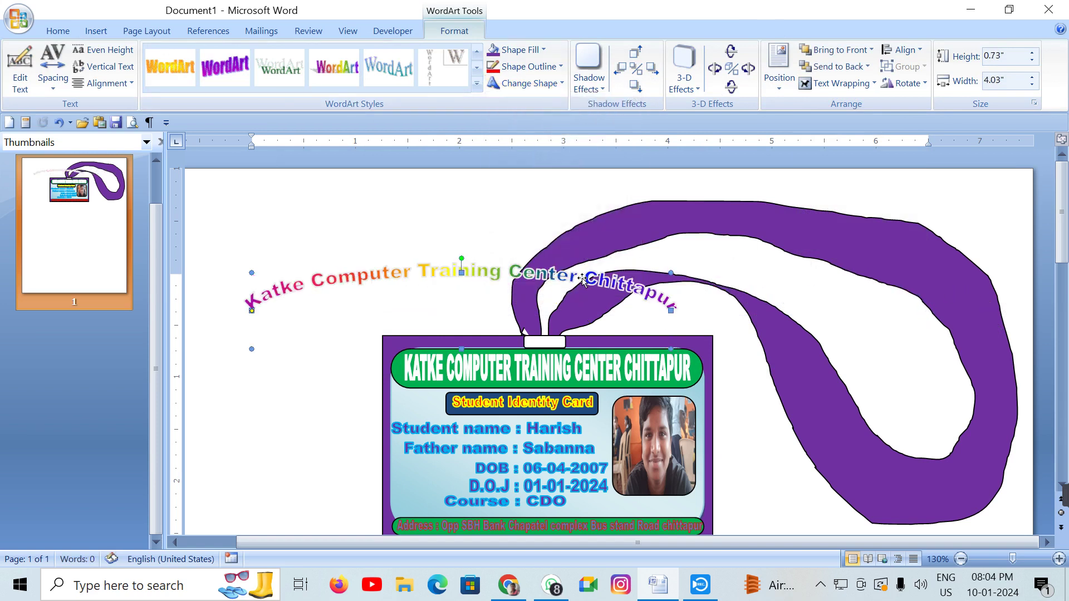
{"action": "left_click_drag", "start_coordinate": [650, 278], "coordinate": [941, 278]}
{"action": "left_click_drag", "start_coordinate": [798, 263], "coordinate": [844, 317]}
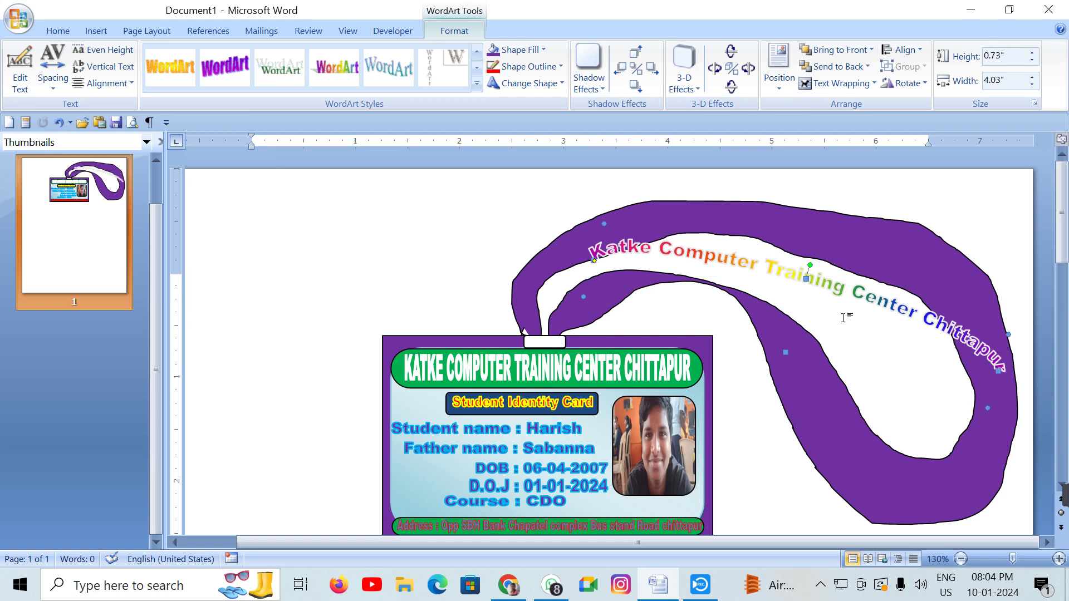
{"action": "key", "text": "Up"}
{"action": "key", "text": "Up"}
{"action": "key", "text": "Up"}
{"action": "key", "text": "Up"}
{"action": "key", "text": "Up"}
{"action": "key", "text": "Up"}
{"action": "key", "text": "Up"}
{"action": "key", "text": "Up"}
{"action": "key", "text": "Up"}
{"action": "key", "text": "Up"}
{"action": "key", "text": "Up"}
{"action": "key", "text": "Up"}
{"action": "key", "text": "Up"}
{"action": "key", "text": "Up"}
{"action": "key", "text": "Up"}
{"action": "key", "text": "Up"}
{"action": "key", "text": "Up"}
{"action": "key", "text": "Up"}
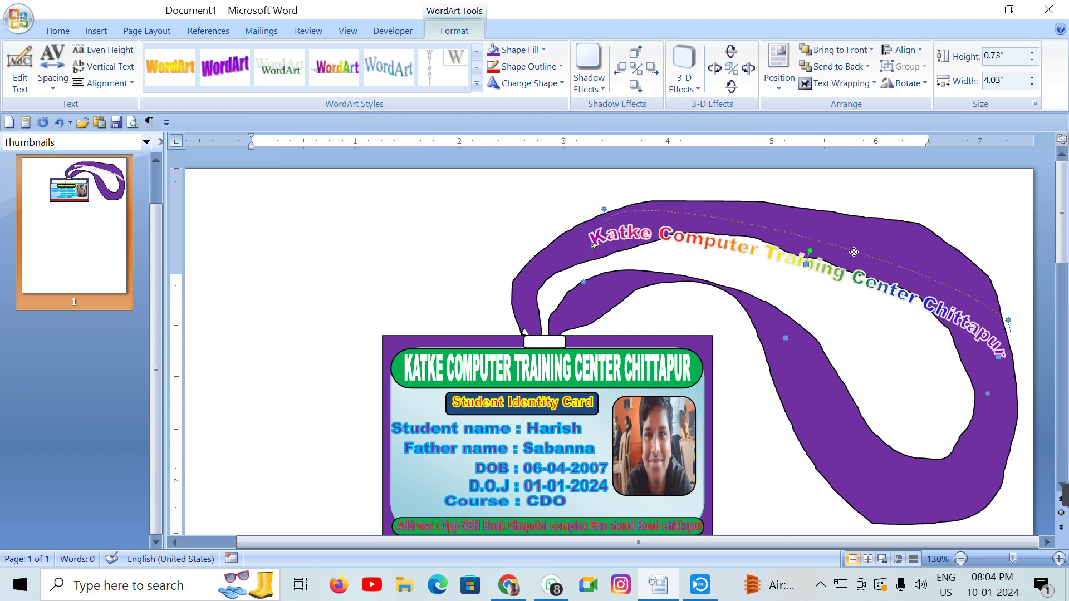
{"action": "key", "text": "Up"}
{"action": "key", "text": "Up"}
{"action": "key", "text": "Right"}
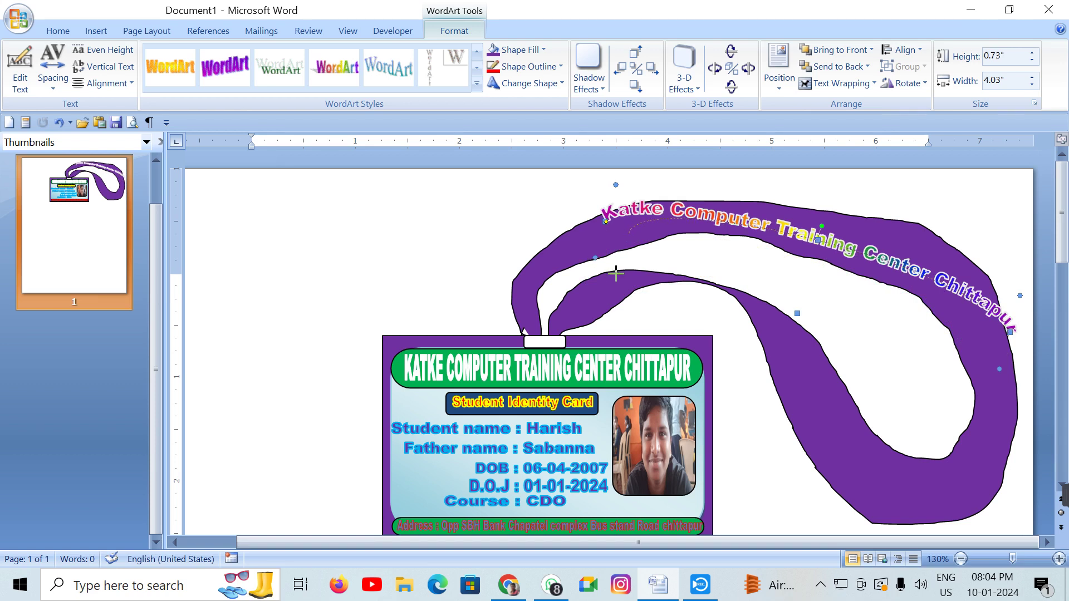
{"action": "left_click_drag", "start_coordinate": [613, 271], "coordinate": [614, 272]}
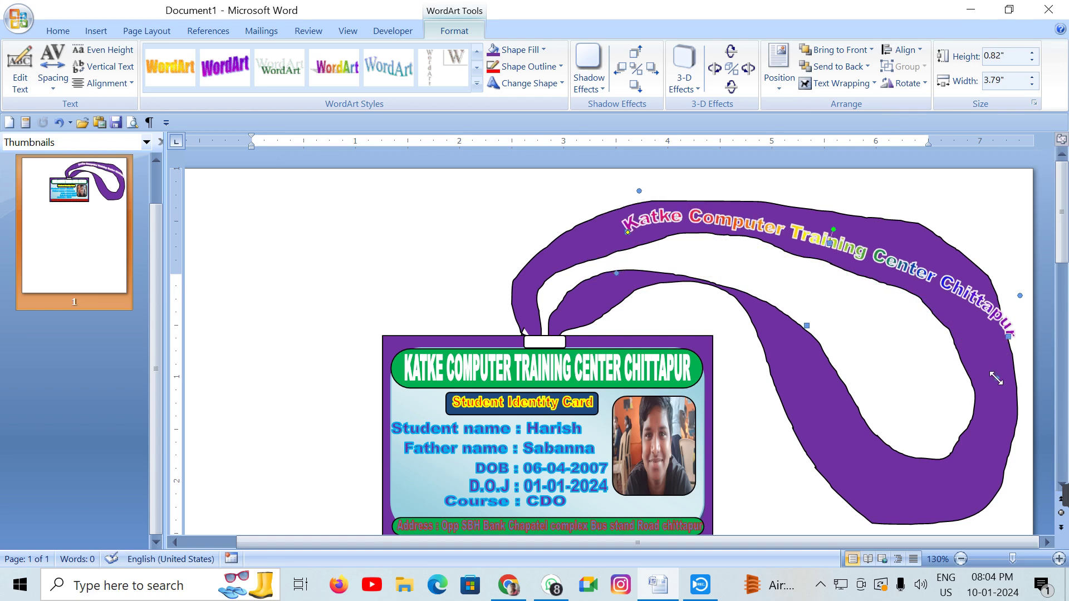
{"action": "left_click_drag", "start_coordinate": [996, 379], "coordinate": [952, 380]}
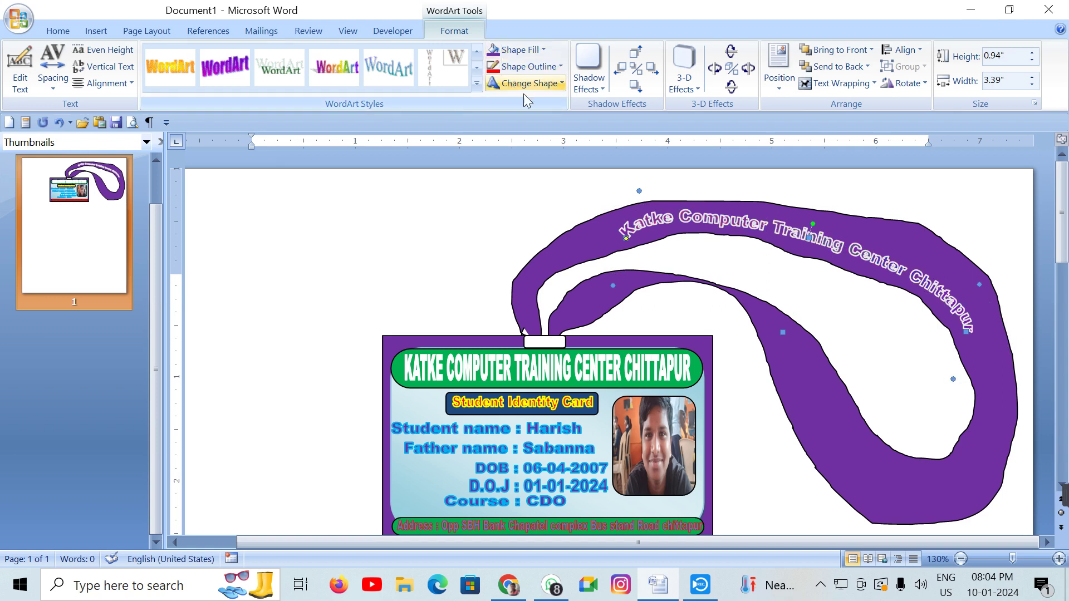
Make the WordArt's outline and fill white
{"action": "left_click", "coordinate": [529, 70]}
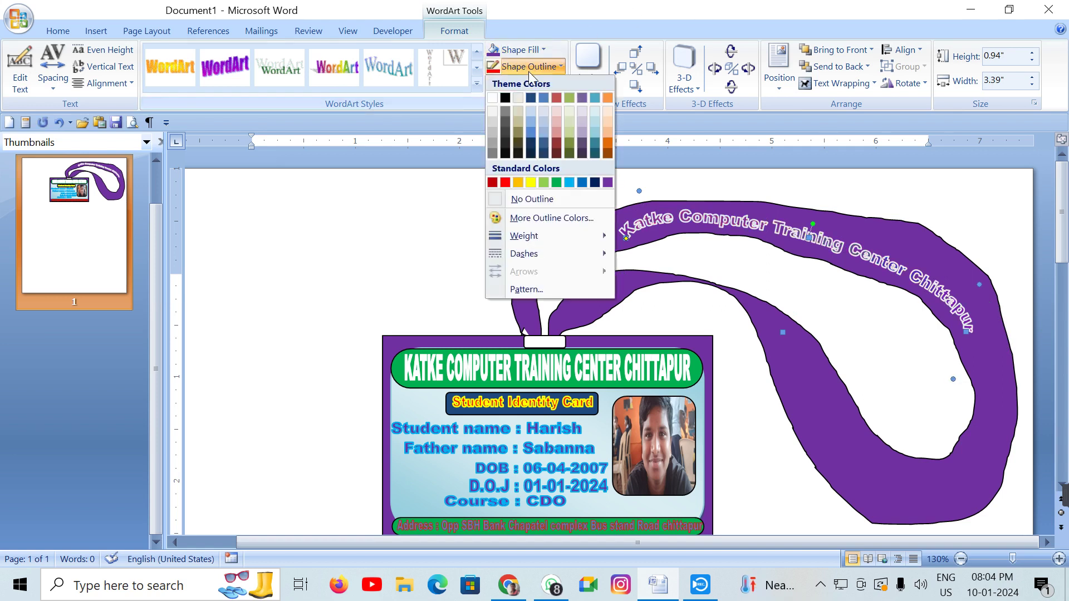
{"action": "left_click", "coordinate": [495, 98]}
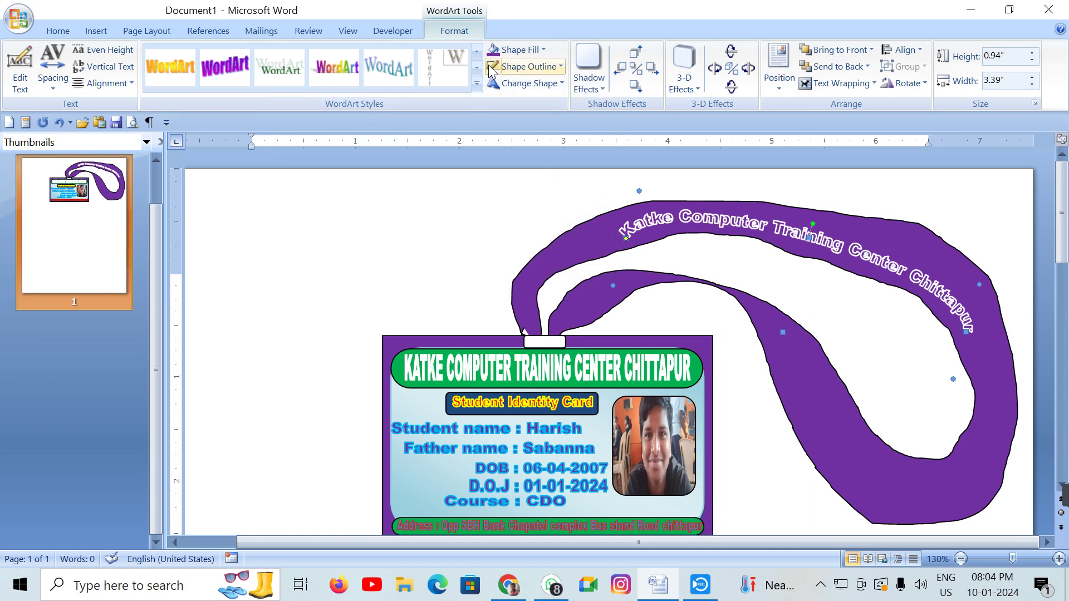
{"action": "left_click", "coordinate": [507, 50]}
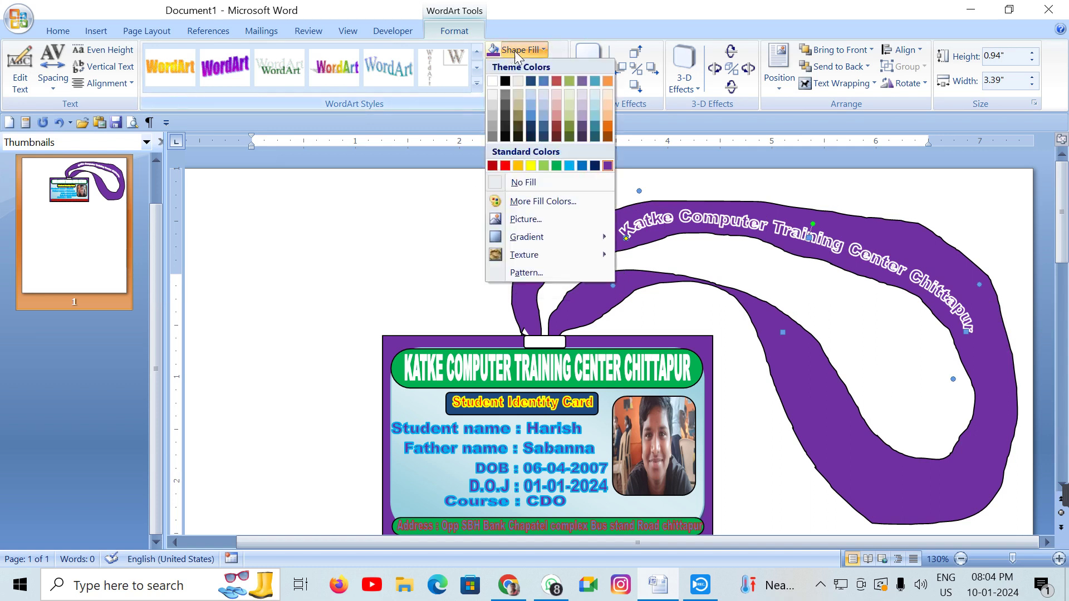
{"action": "left_click", "coordinate": [494, 80]}
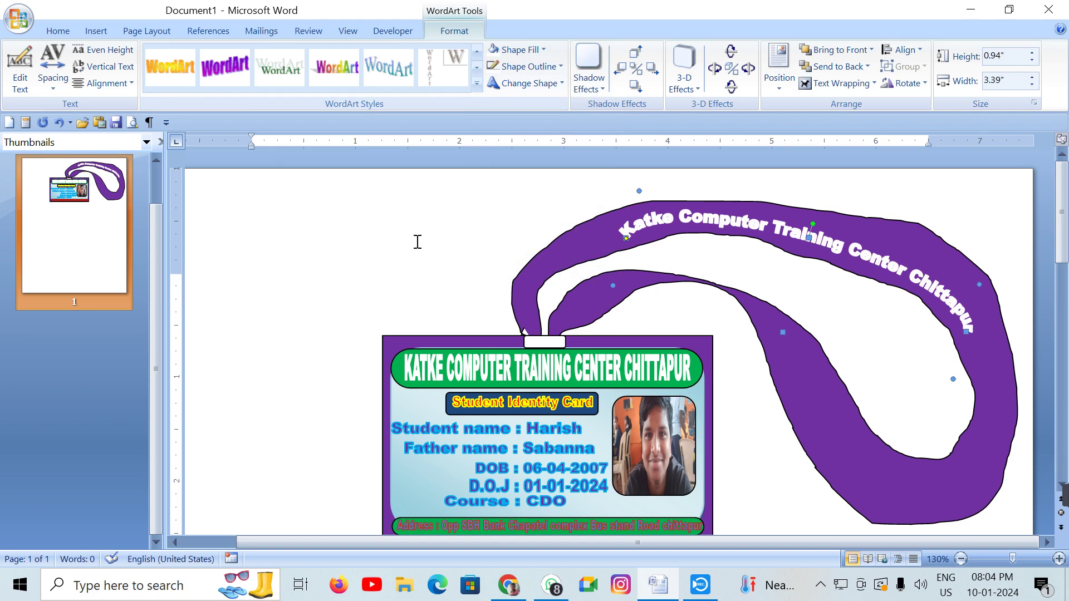
{"action": "left_click", "coordinate": [402, 252]}
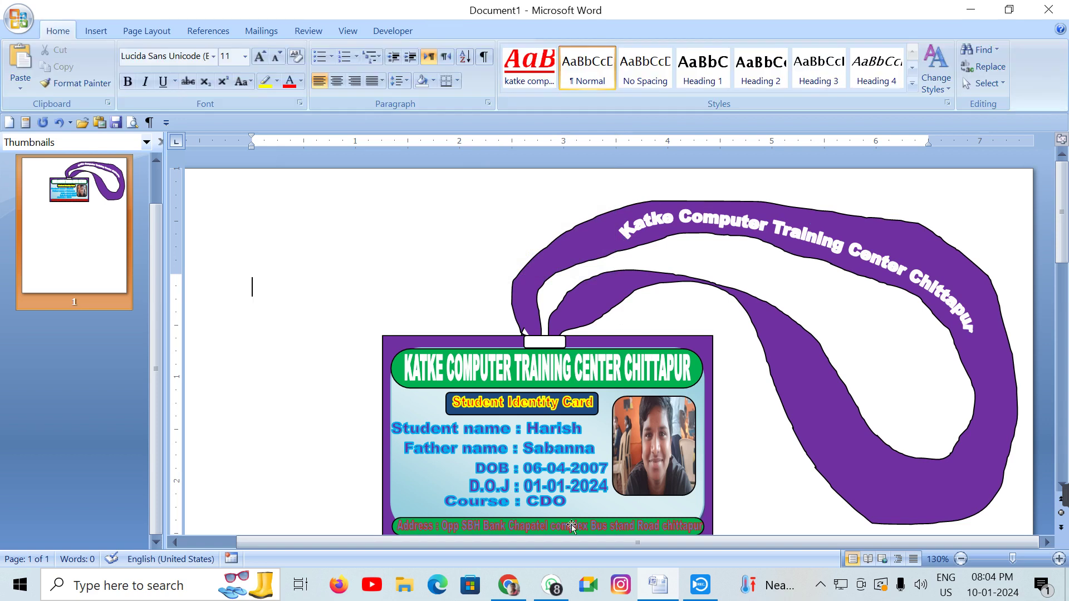
{"action": "scroll", "coordinate": [617, 388], "scroll_direction": "down", "scroll_amount": 1}
{"action": "scroll", "coordinate": [617, 387], "scroll_direction": "down", "scroll_amount": 1}
{"action": "scroll", "coordinate": [617, 387], "scroll_direction": "up", "scroll_amount": 1}
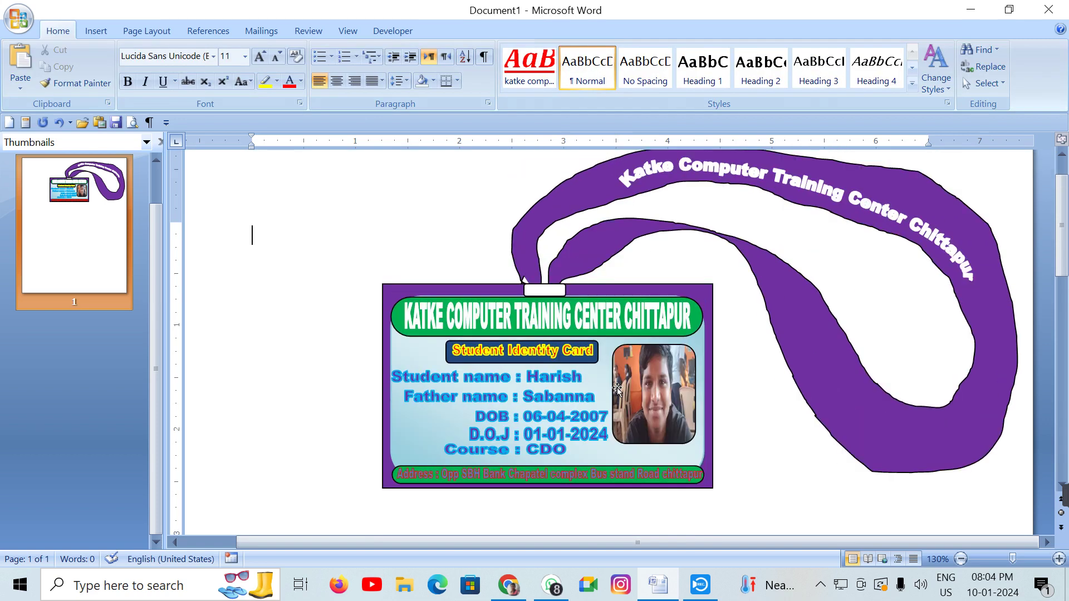